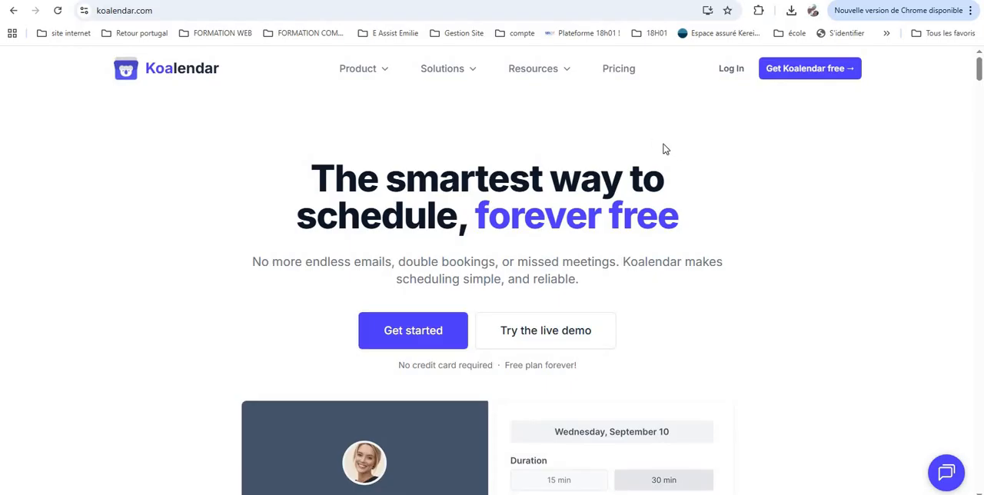
# Translate the Koalendar home page into French and start the free sign-up
pyautogui.rightClick(667, 149)
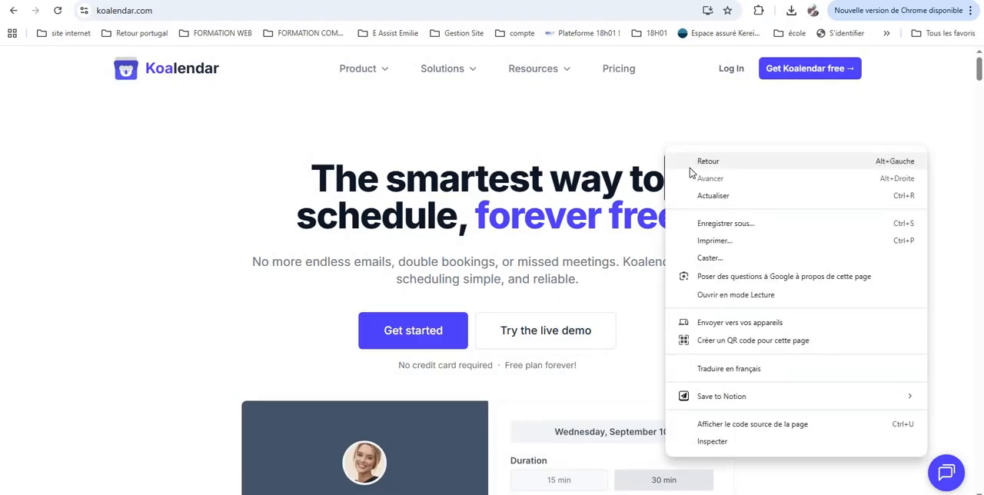
pyautogui.click(728, 370)
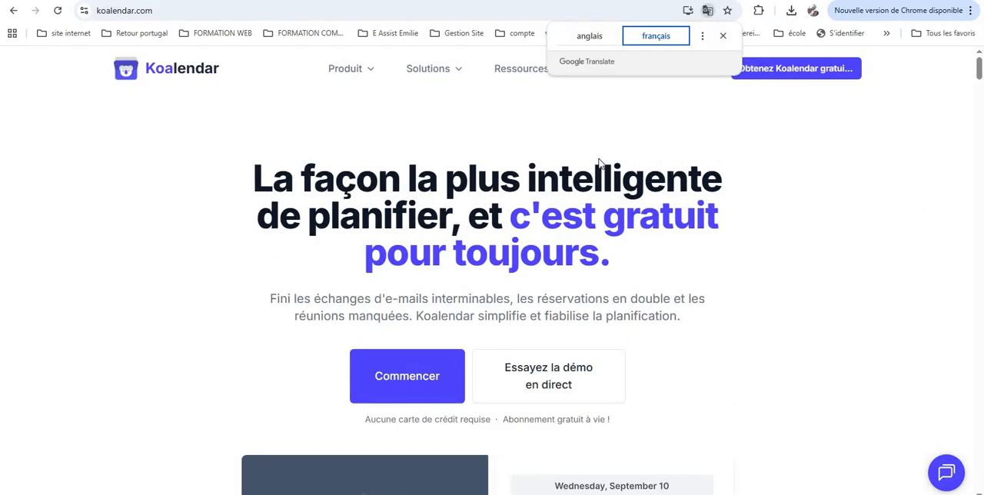
pyautogui.click(413, 379)
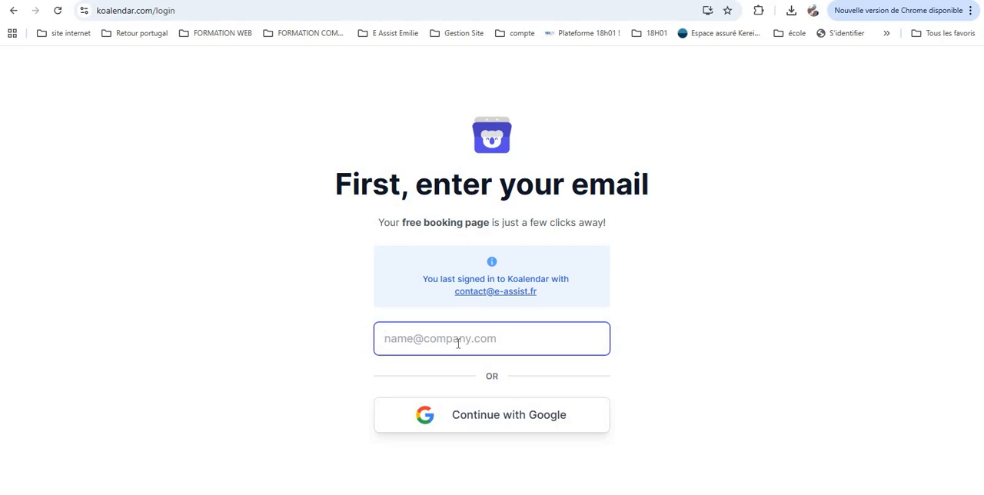
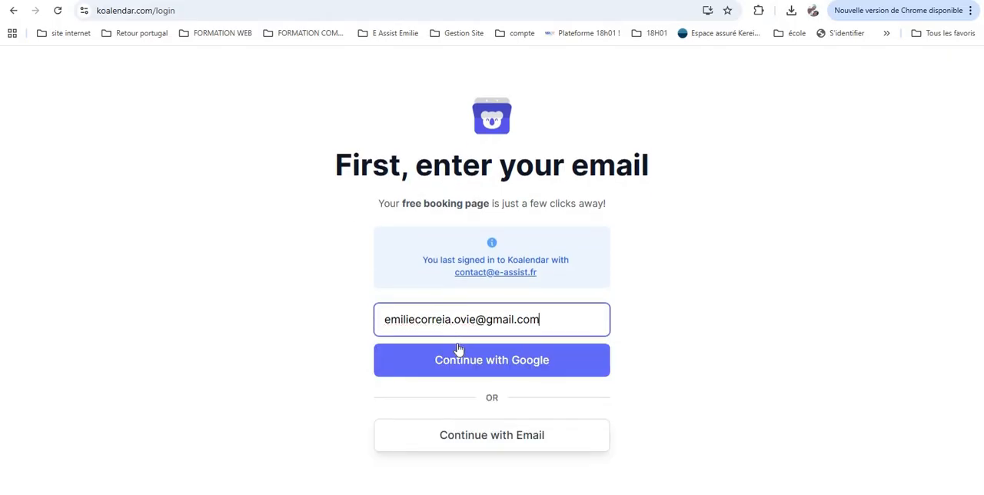
# Continue with Google, choose the Google account and authorise Koalendar to access it
pyautogui.click(472, 360)
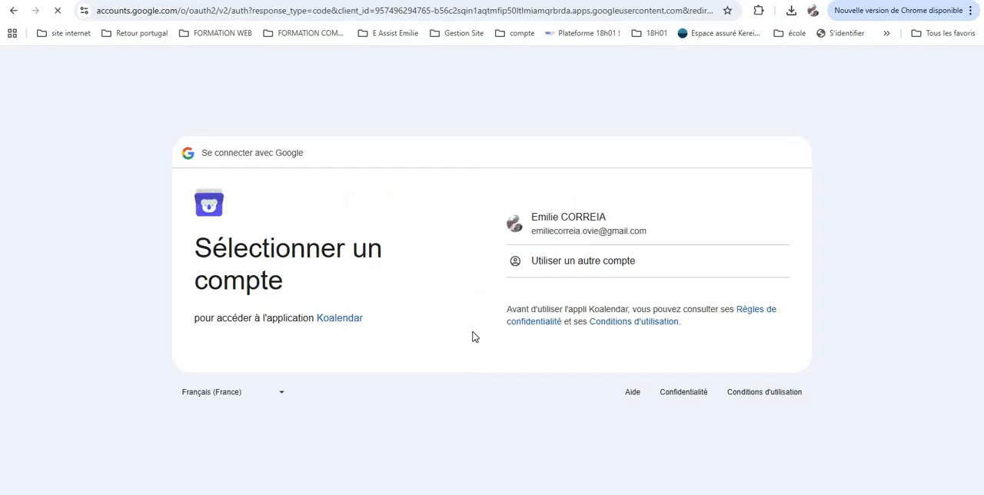
pyautogui.click(559, 224)
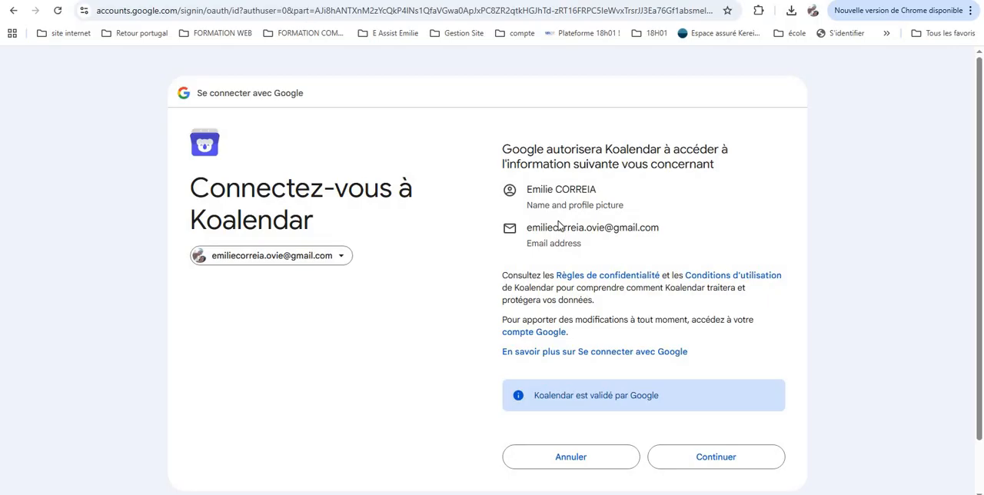
pyautogui.click(692, 459)
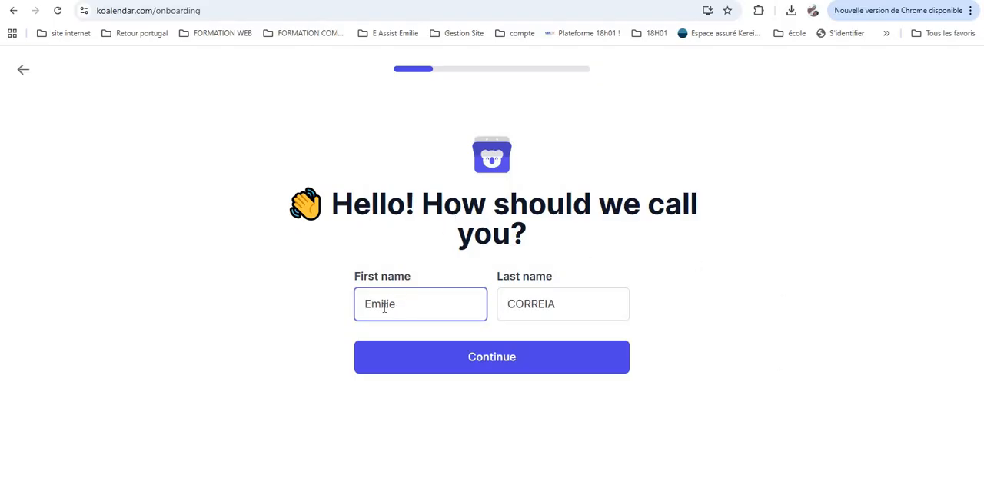
# Translate the onboarding page into French and continue with the pre-filled first and last name
pyautogui.rightClick(675, 141)
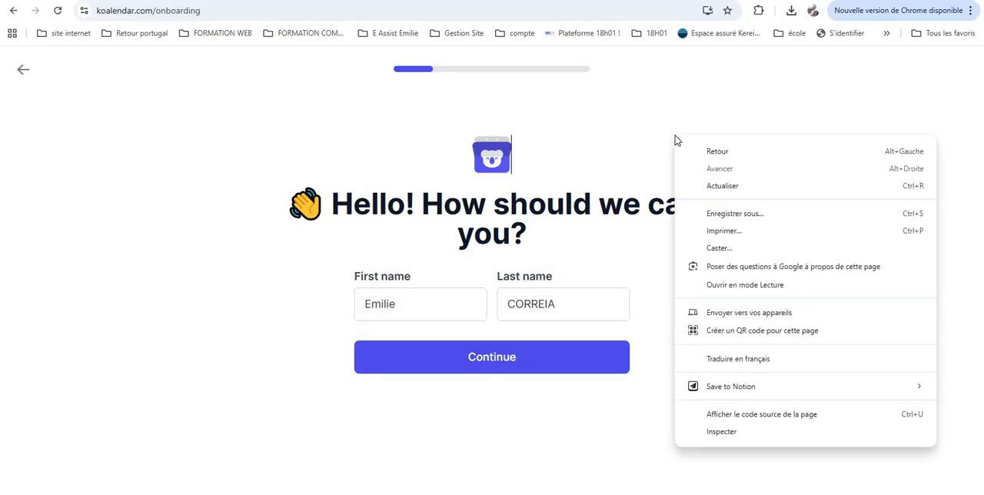
pyautogui.click(707, 363)
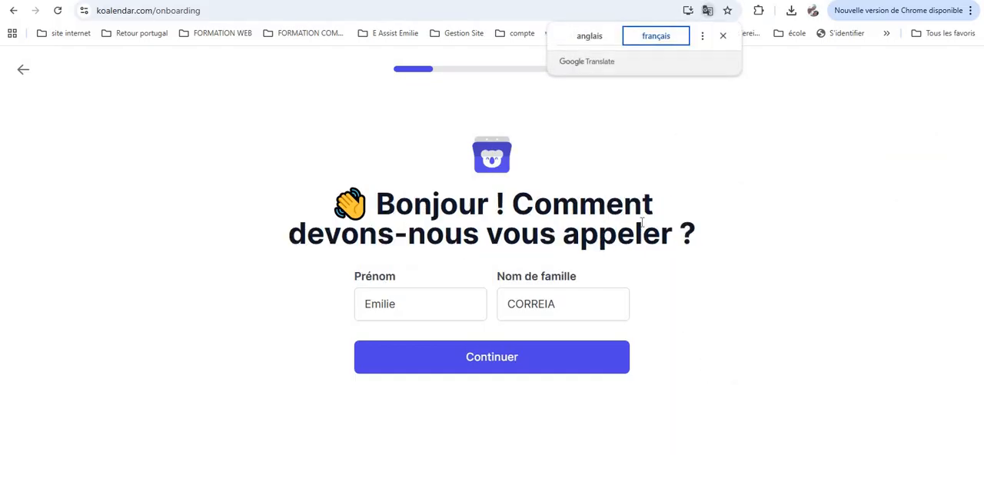
pyautogui.click(481, 365)
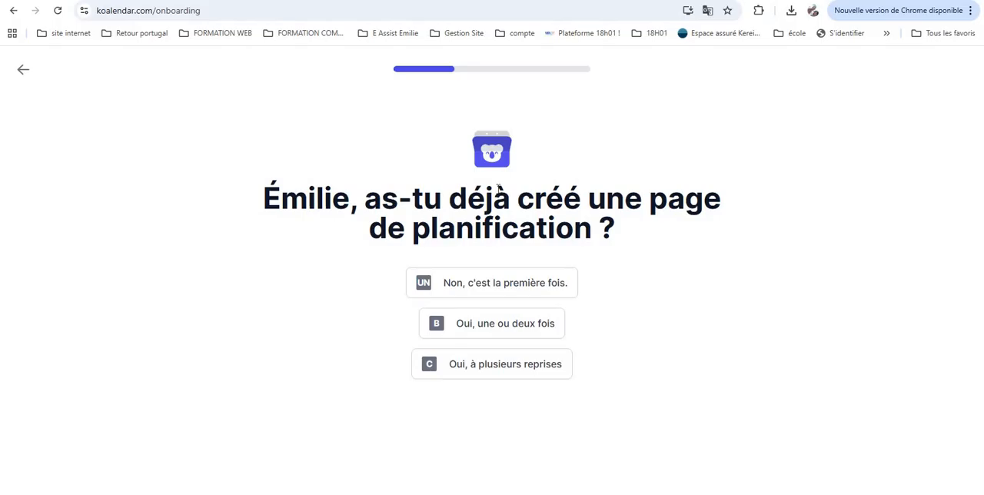
# Answer that this is the first scheduling page created, "Non, c'est la première fois.", and continue
pyautogui.click(499, 285)
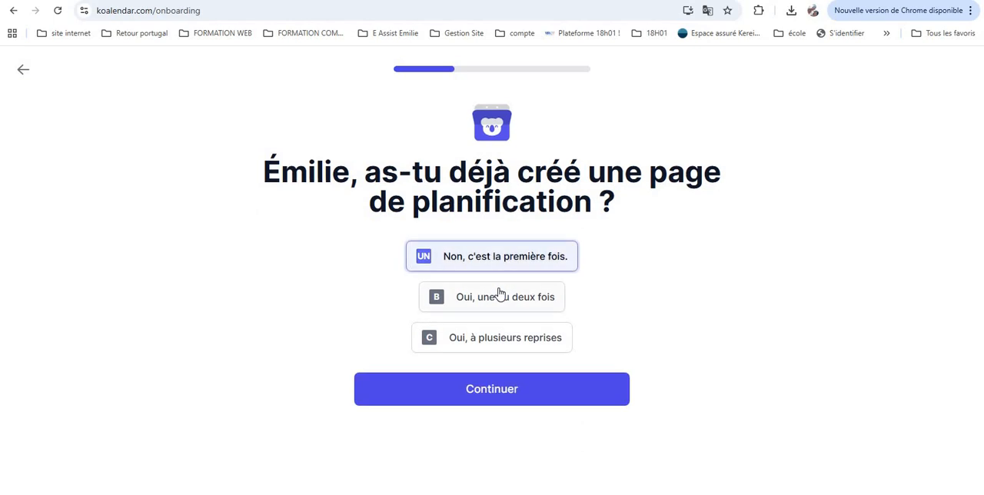
pyautogui.click(501, 384)
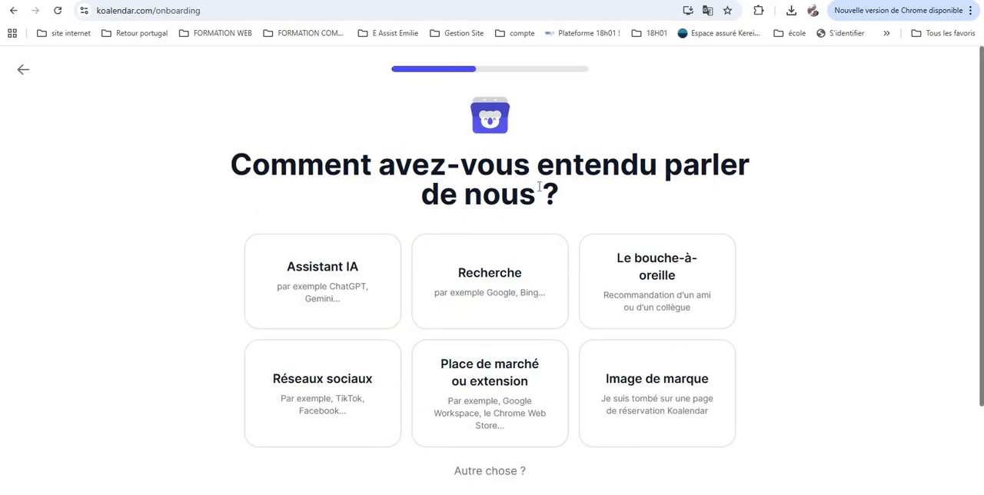
# Select "Le bouche-à-oreille" as how you heard of Koalendar and continue
pyautogui.click(630, 304)
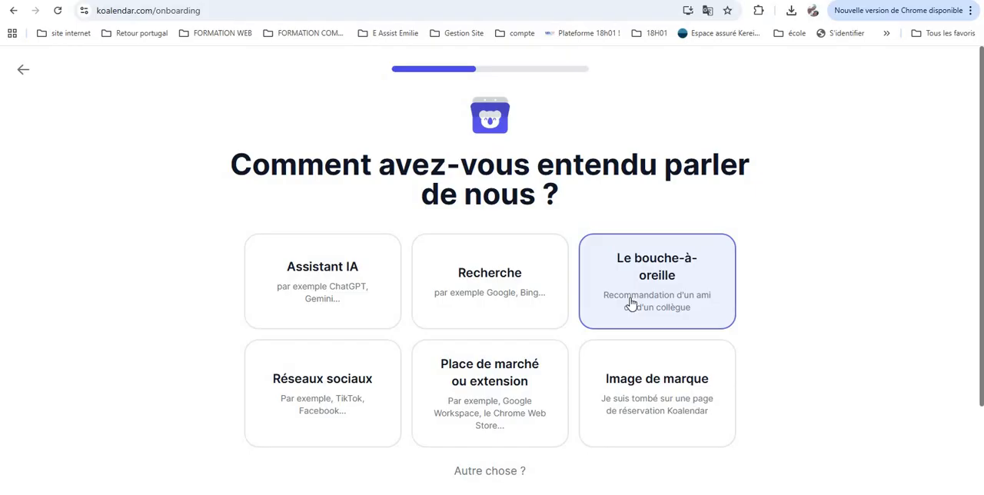
pyautogui.scroll(-2, 500, 404)
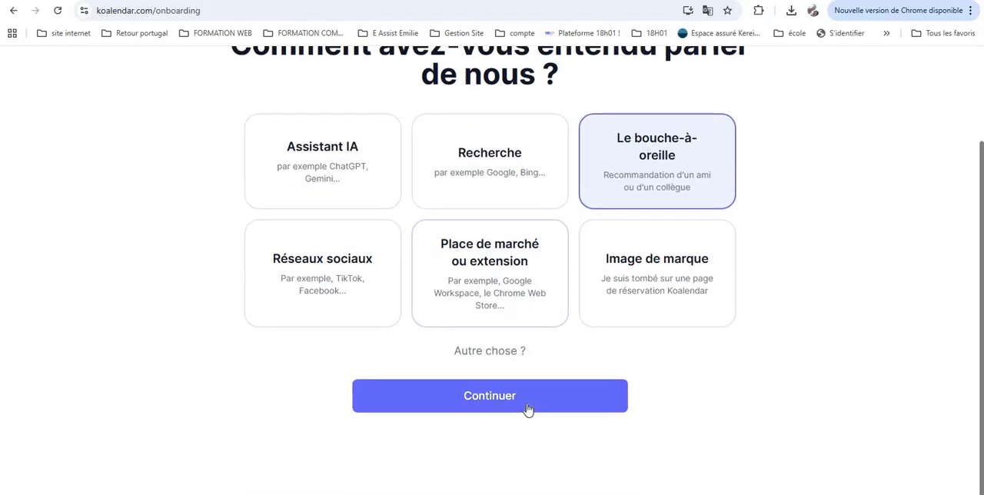
pyautogui.click(527, 408)
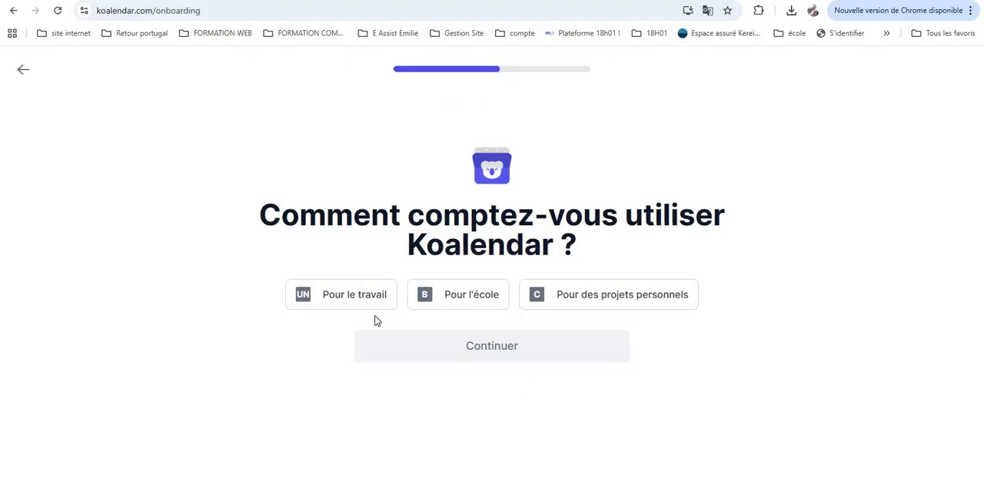
# Choose to use Koalendar "Pour le travail" and "Tout seul", then continue
pyautogui.click(342, 295)
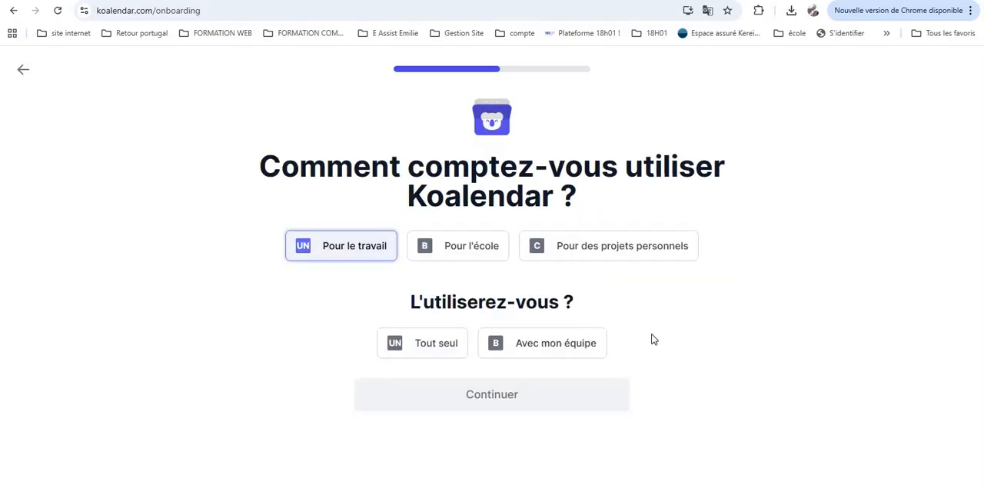
pyautogui.click(441, 347)
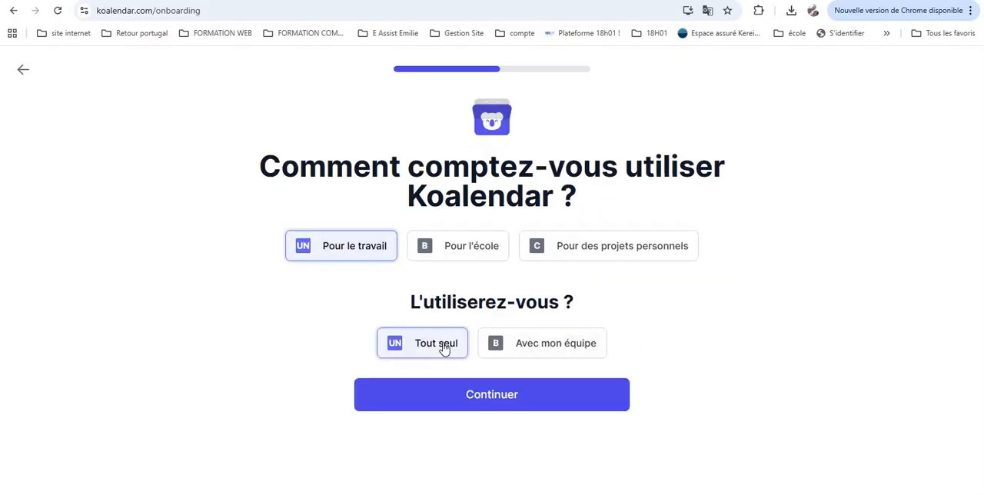
pyautogui.click(489, 395)
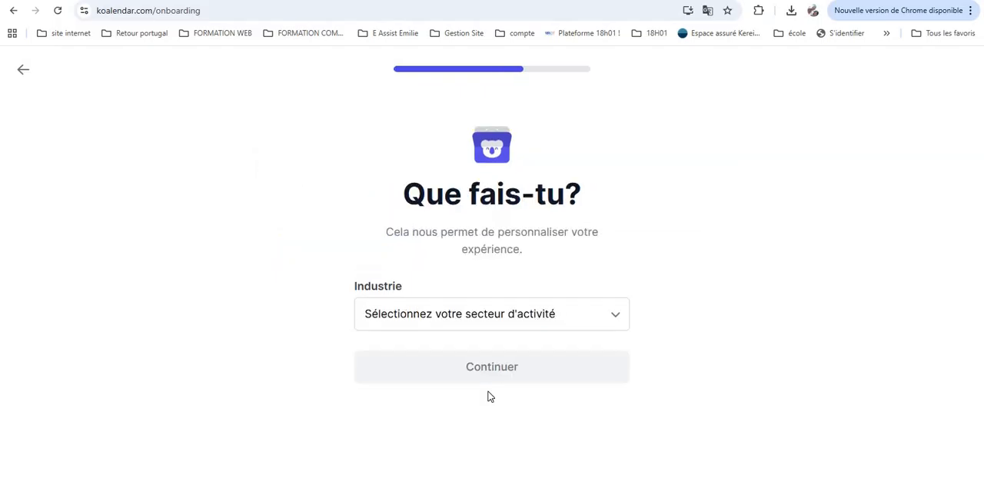
# Set the industry to "Services professionnels (Conseil, Affaires, Comptabilité...)"
pyautogui.click(494, 322)
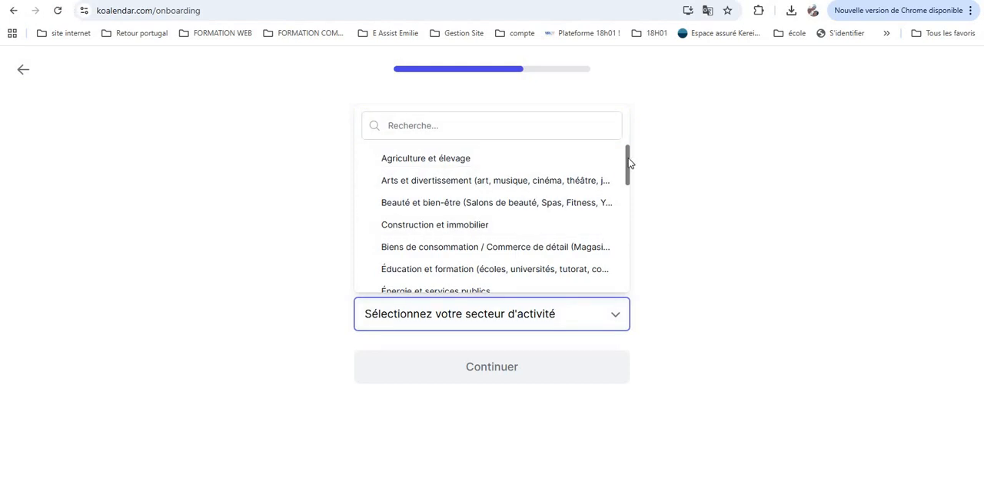
pyautogui.moveTo(629, 162); pyautogui.dragTo(629, 266)
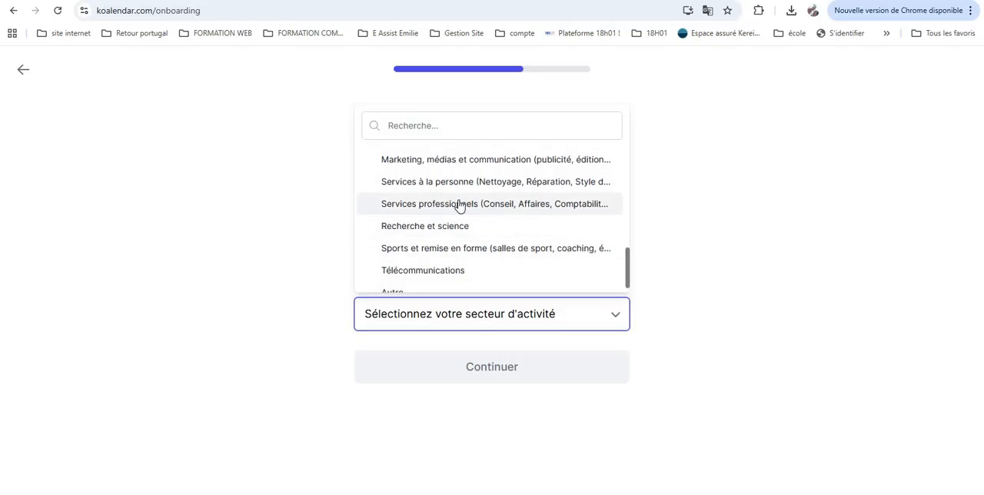
pyautogui.scroll(-1, 459, 204)
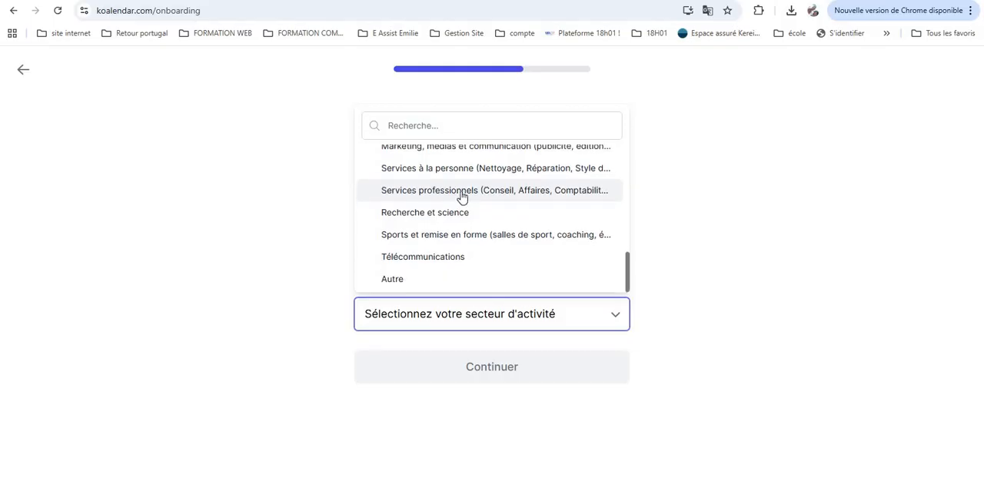
pyautogui.click(461, 195)
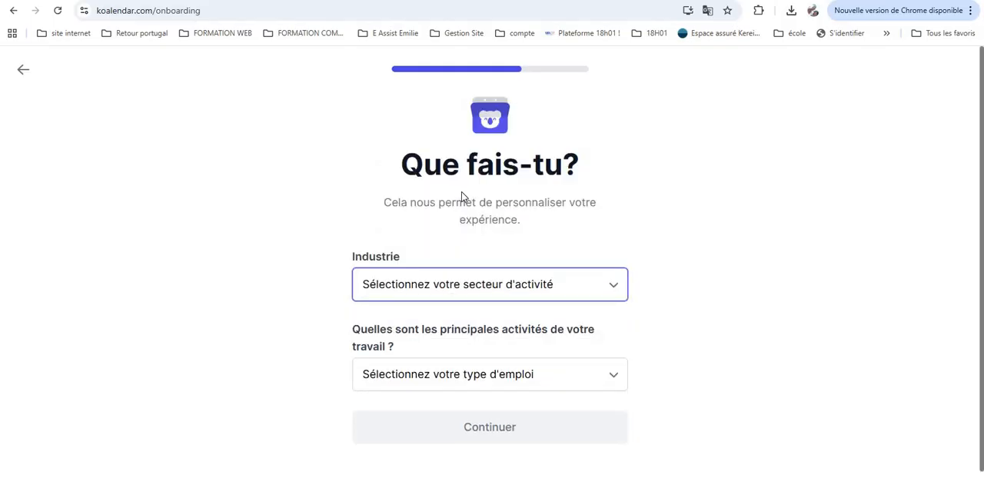
# Choose the main work activity from the job-type list
pyautogui.click(568, 381)
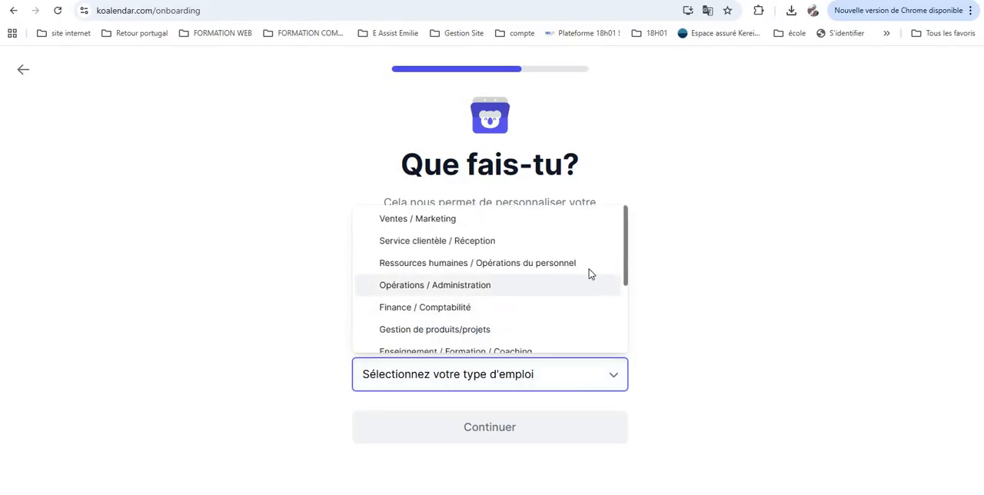
pyautogui.scroll(-5, 578, 266)
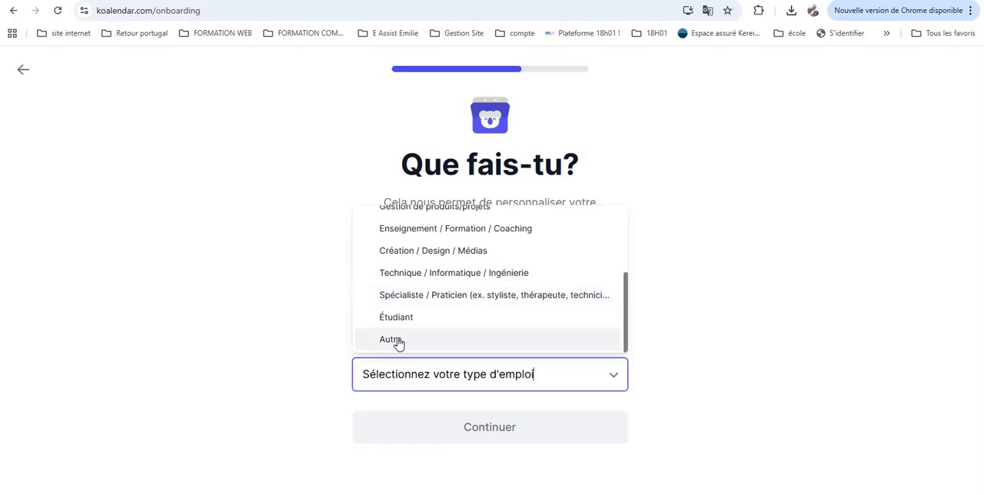
pyautogui.scroll(3, 494, 328)
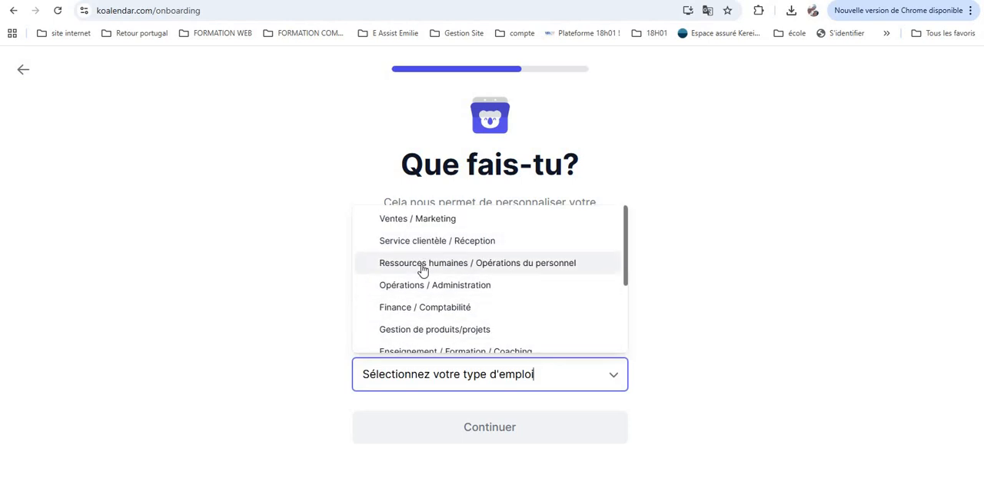
pyautogui.click(662, 283)
# Set the role to "Directeur" and continue
pyautogui.scroll(-2, 505, 376)
pyautogui.click(492, 343)
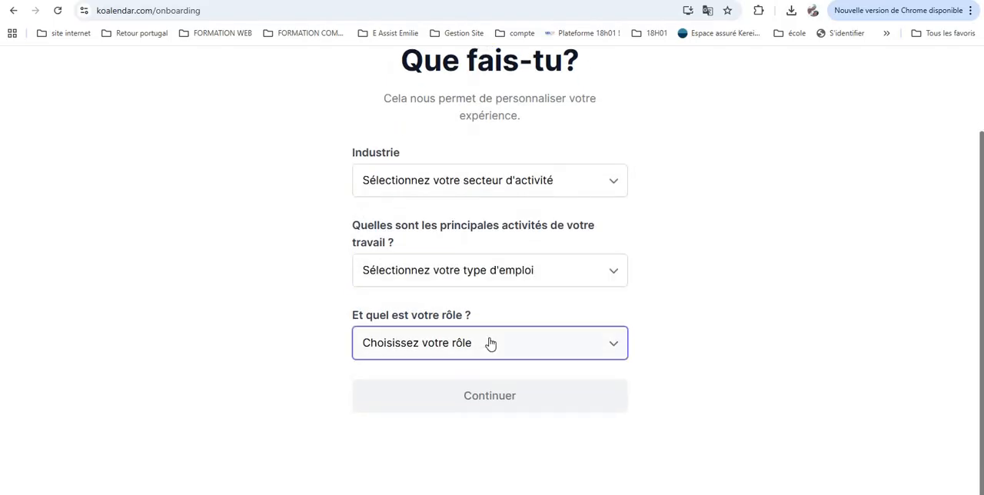
pyautogui.click(401, 400)
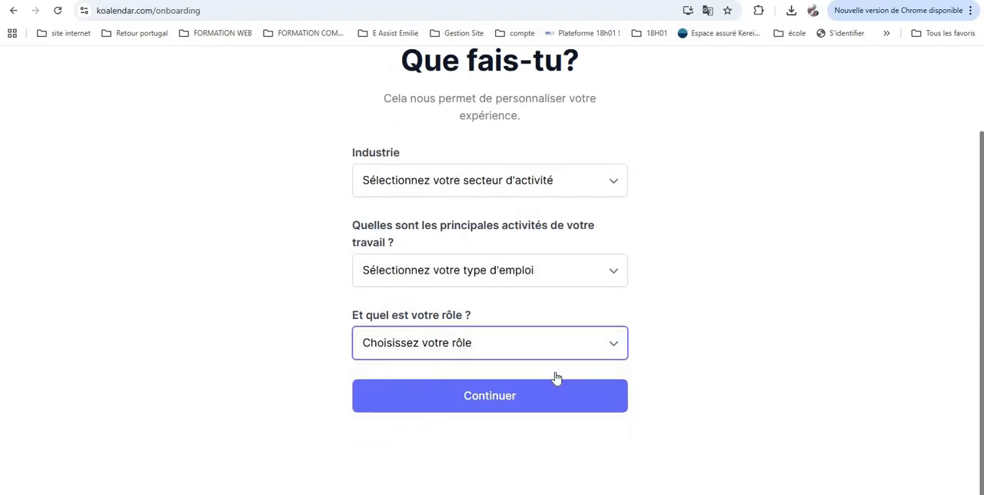
pyautogui.click(489, 347)
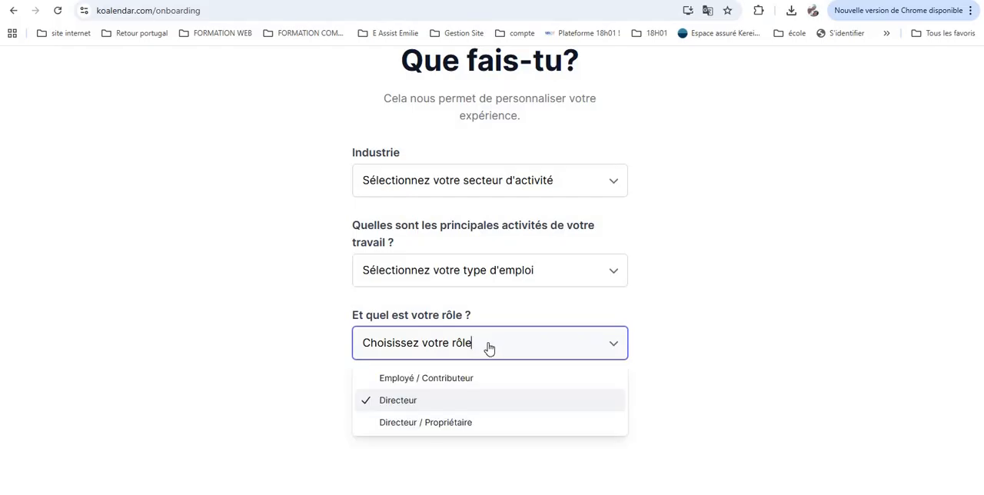
pyautogui.click(464, 347)
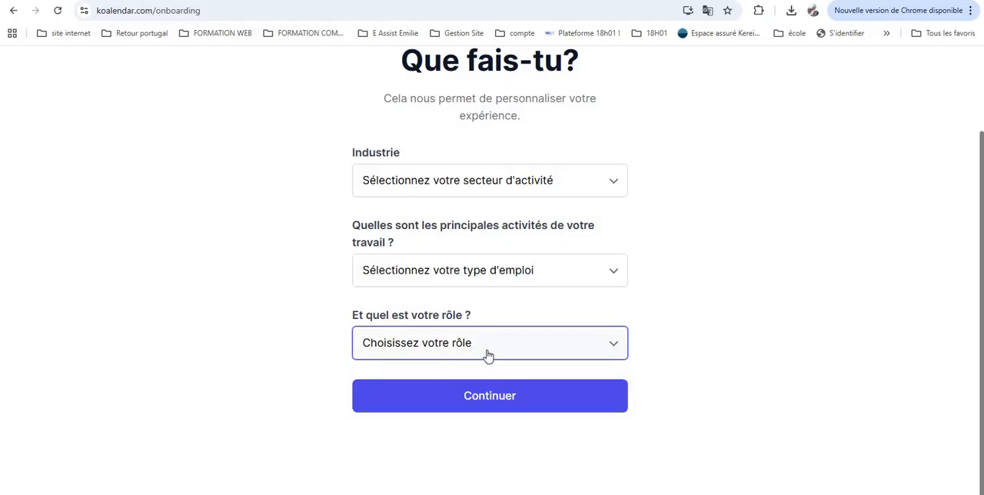
pyautogui.click(486, 402)
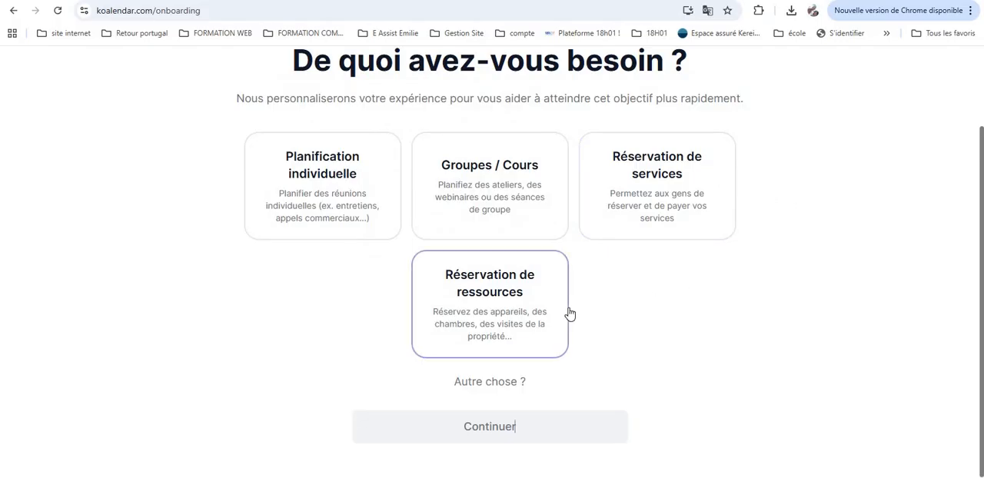
# Select "Planification individuelle" as the scheduling need and continue
pyautogui.click(346, 193)
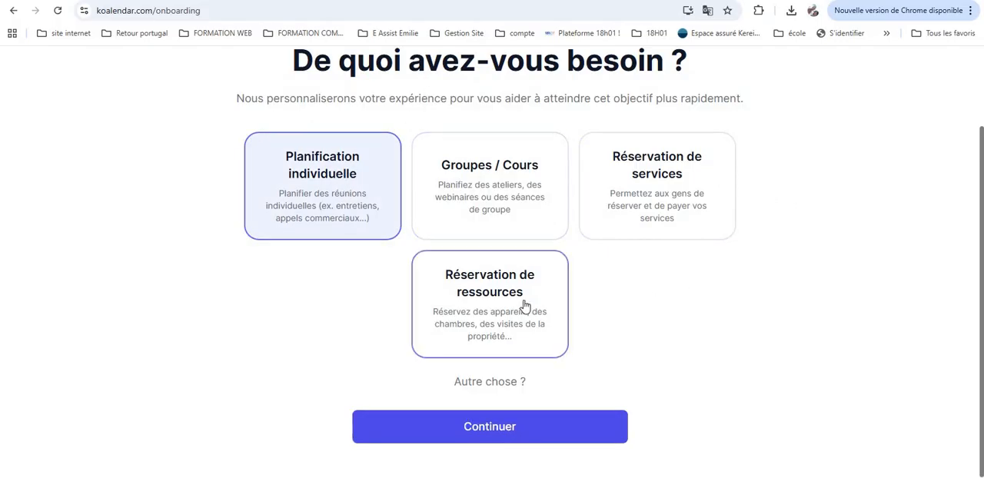
pyautogui.click(502, 424)
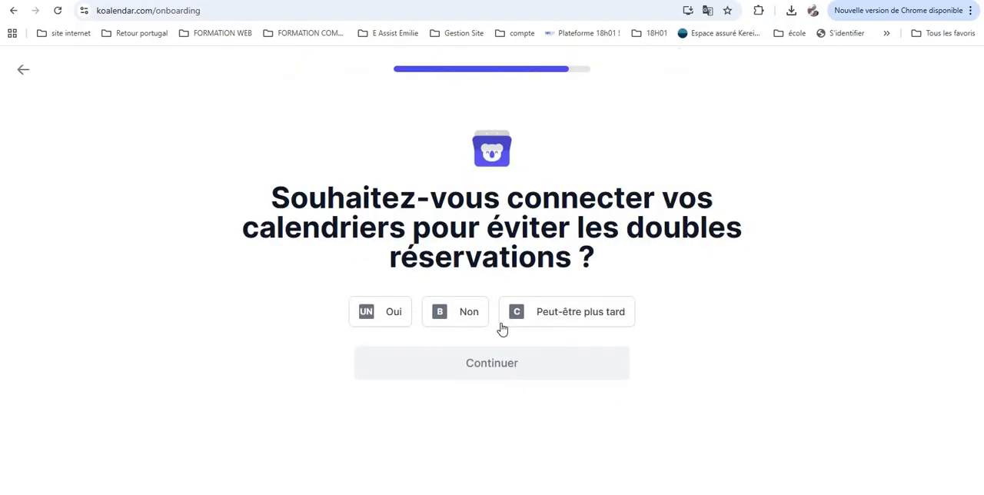
# Answer yes to connecting calendars, tick Google Agenda, Calendrier Outlook and Autre, and continue
pyautogui.click(395, 320)
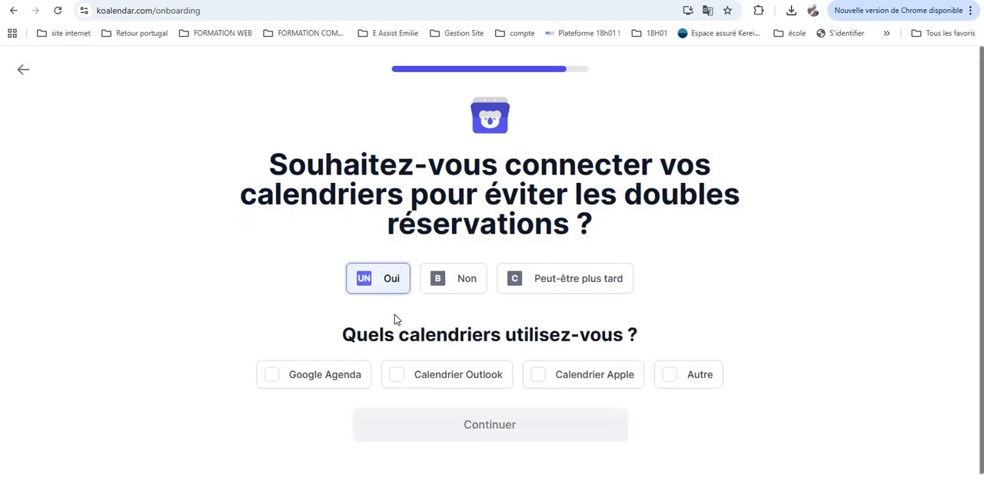
pyautogui.scroll(-1, 461, 323)
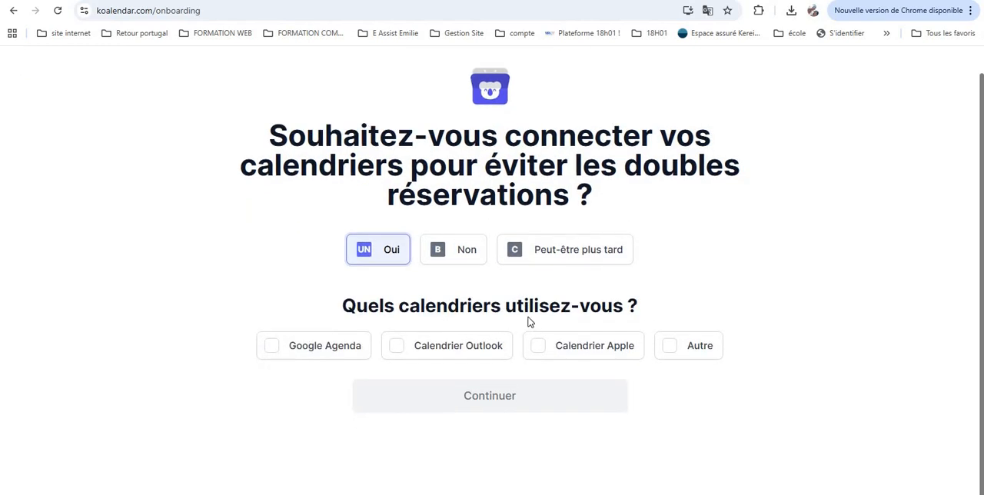
pyautogui.click(335, 350)
pyautogui.click(437, 353)
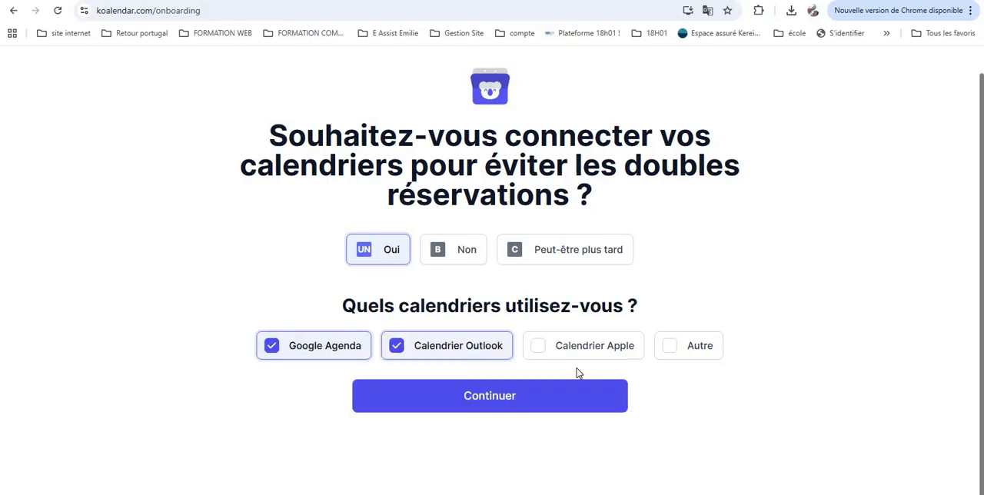
pyautogui.click(672, 351)
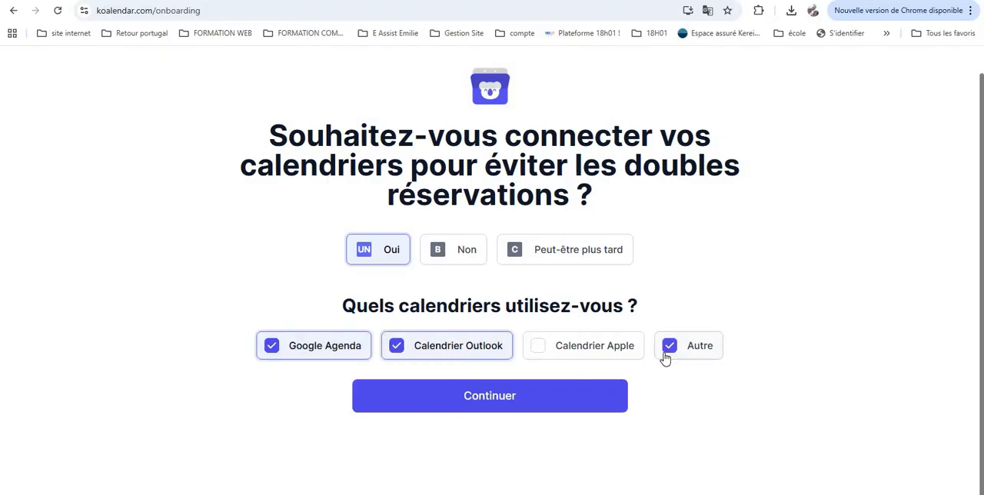
pyautogui.click(448, 396)
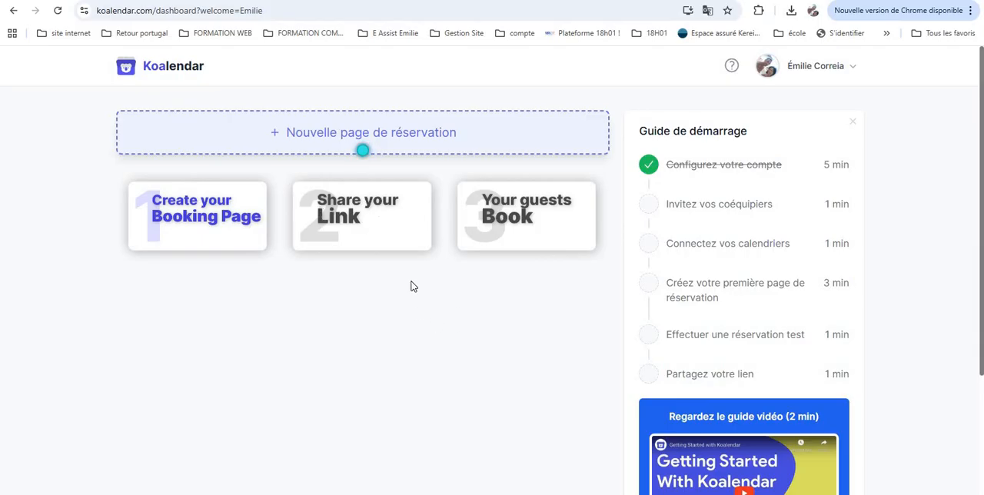
# Create a new booking page and set its title to "Rendez vous Point carrière"
pyautogui.click(326, 146)
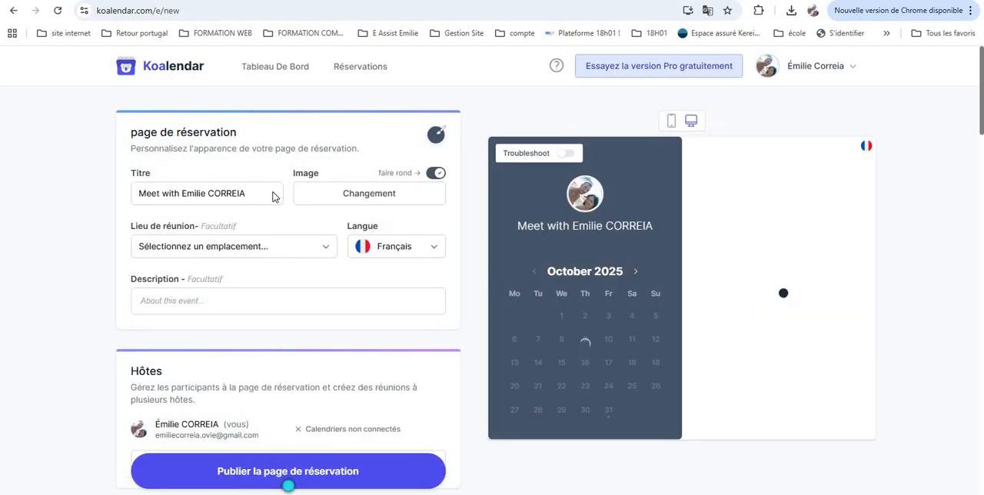
pyautogui.moveTo(266, 193); pyautogui.dragTo(137, 192)
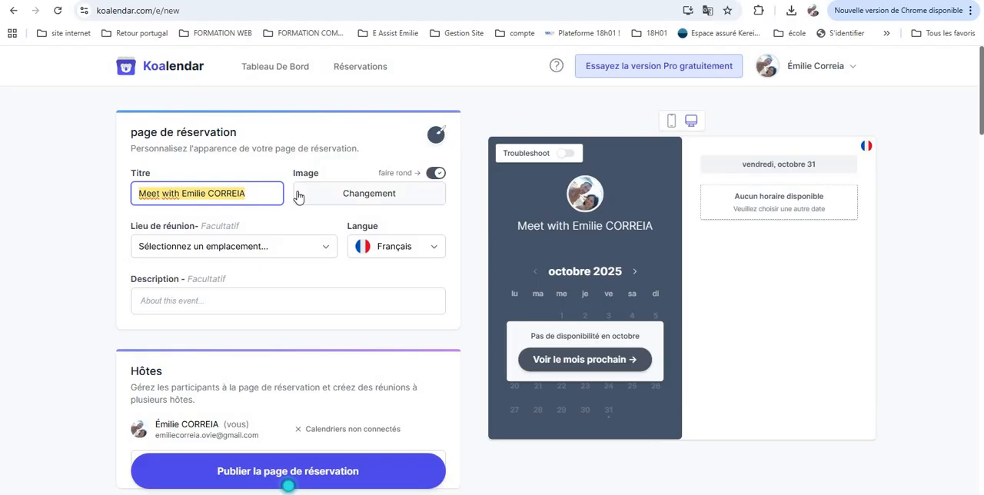
pyautogui.write('Rendez')
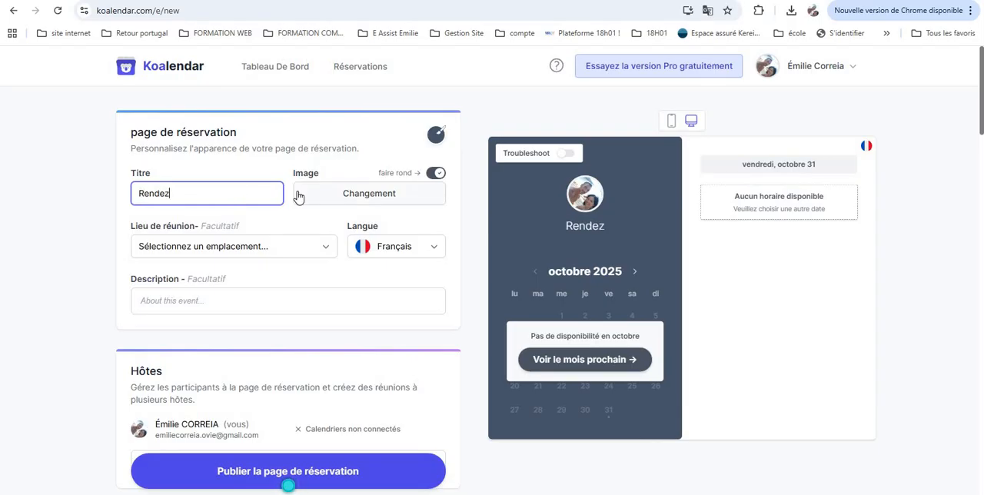
pyautogui.write(' v')
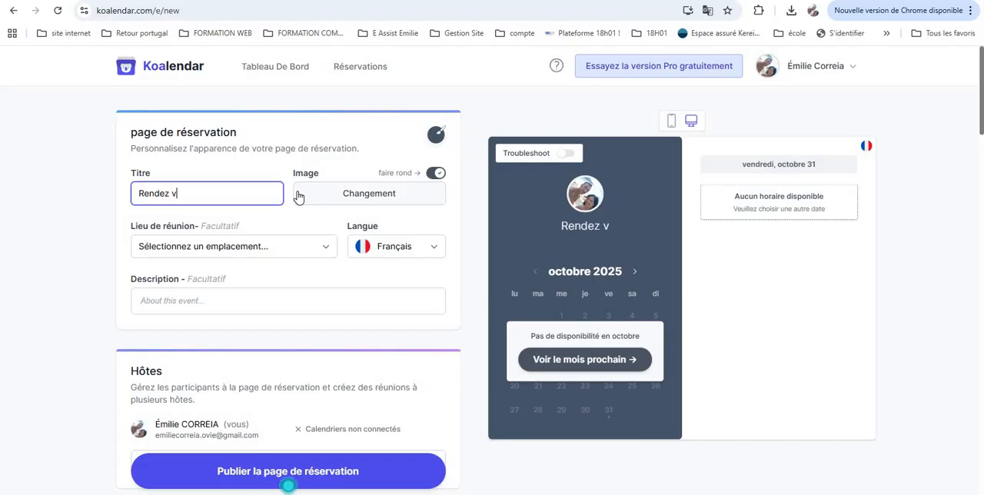
pyautogui.write('ous ')
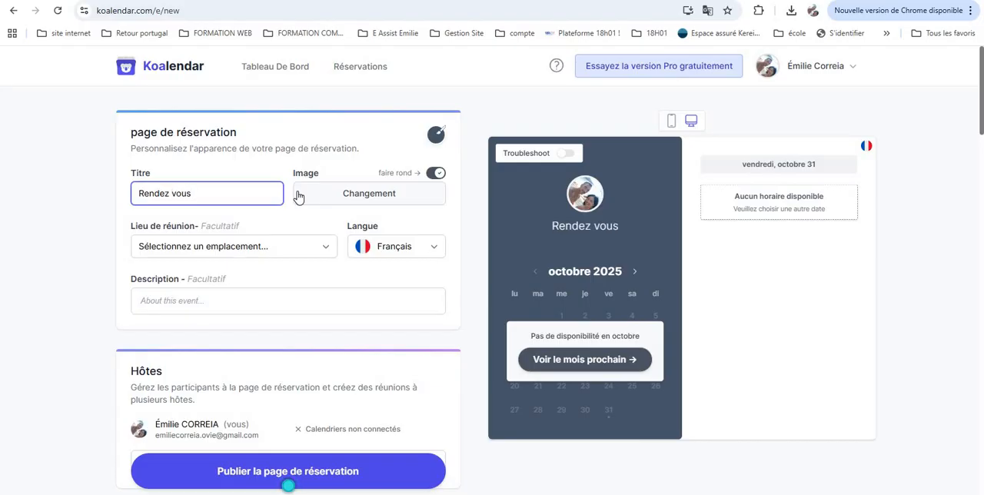
pyautogui.write('Point ')
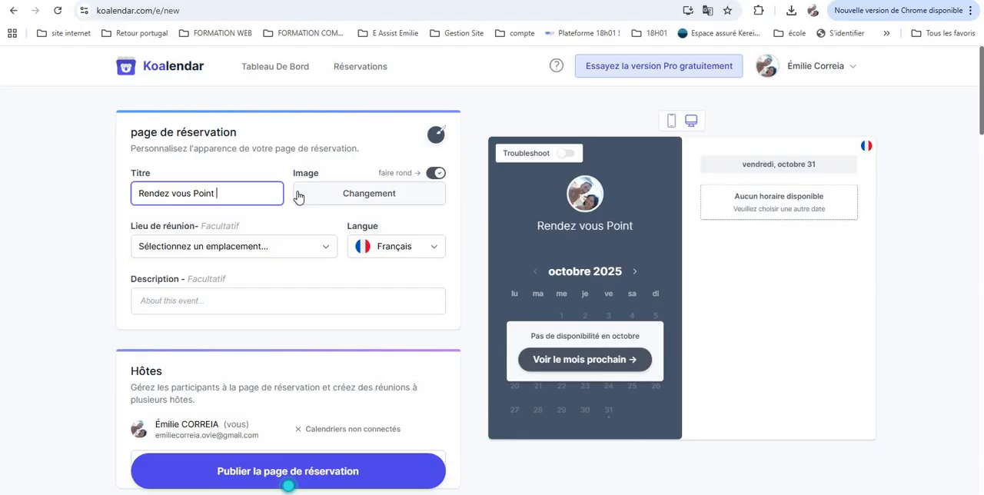
pyautogui.write('carrière')
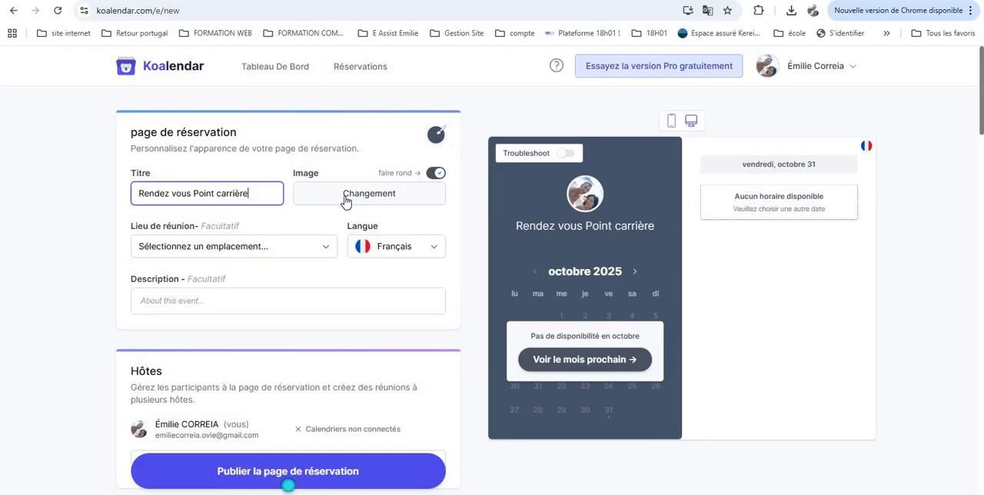
# Set the meeting location to Google Meet and enter the description "description du rendez vous"
pyautogui.click(274, 254)
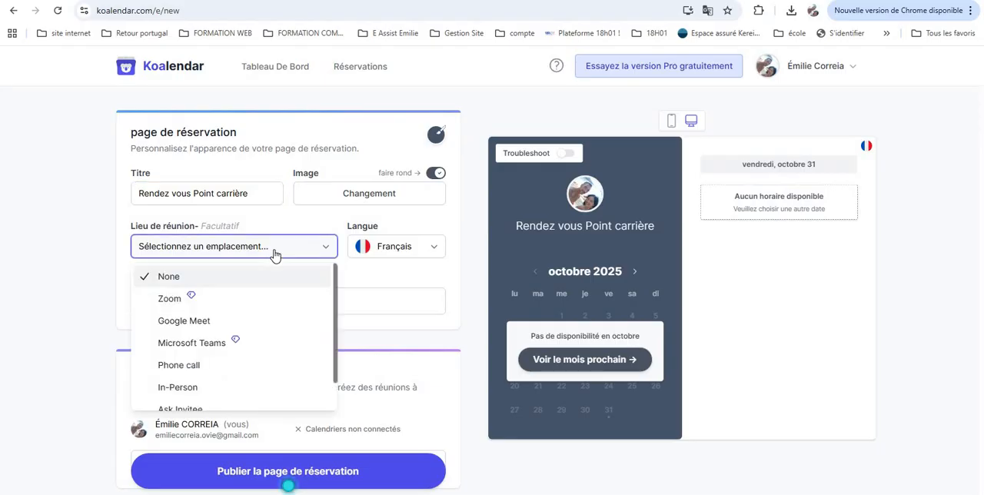
pyautogui.click(192, 321)
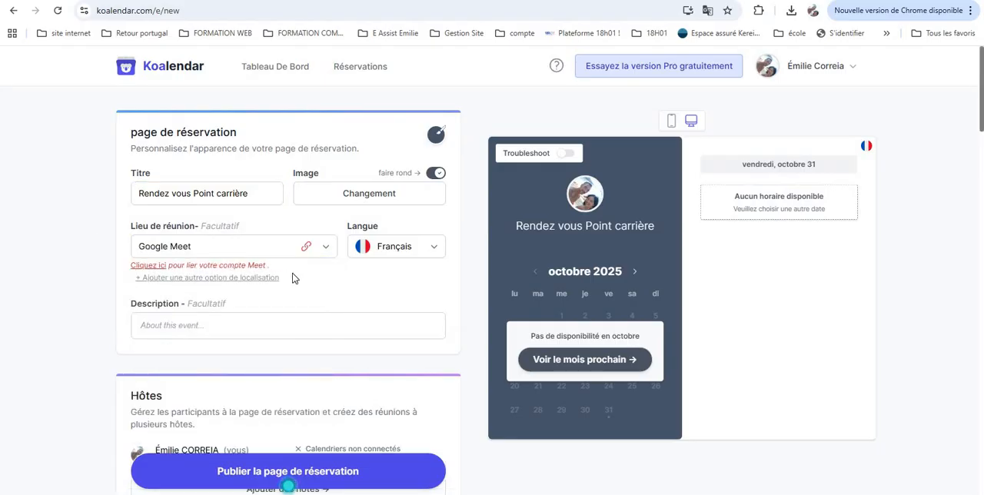
pyautogui.scroll(-2, 333, 290)
pyautogui.scroll(-1, 294, 233)
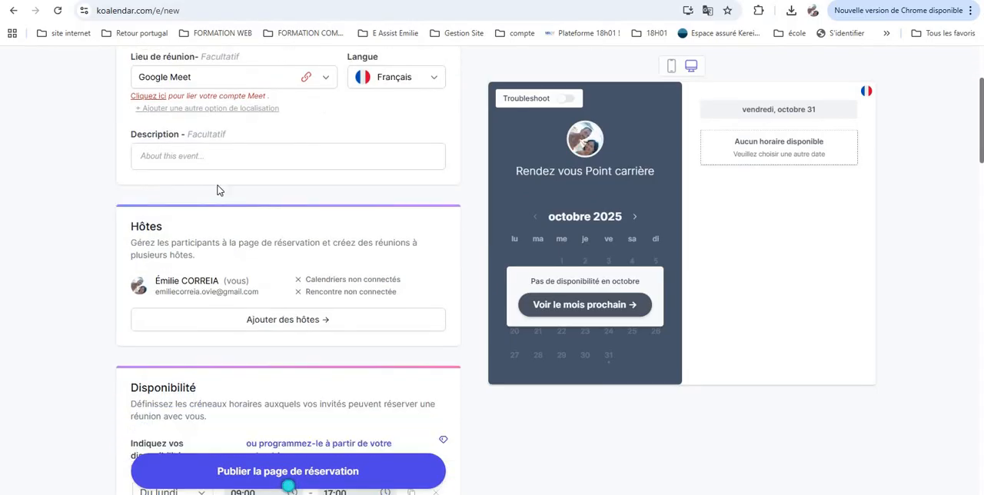
pyautogui.click(216, 155)
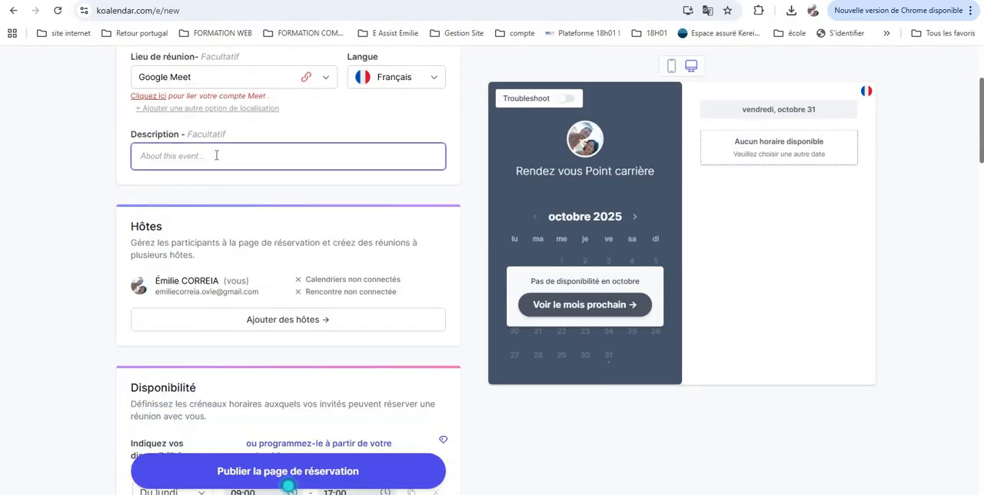
pyautogui.write('des')
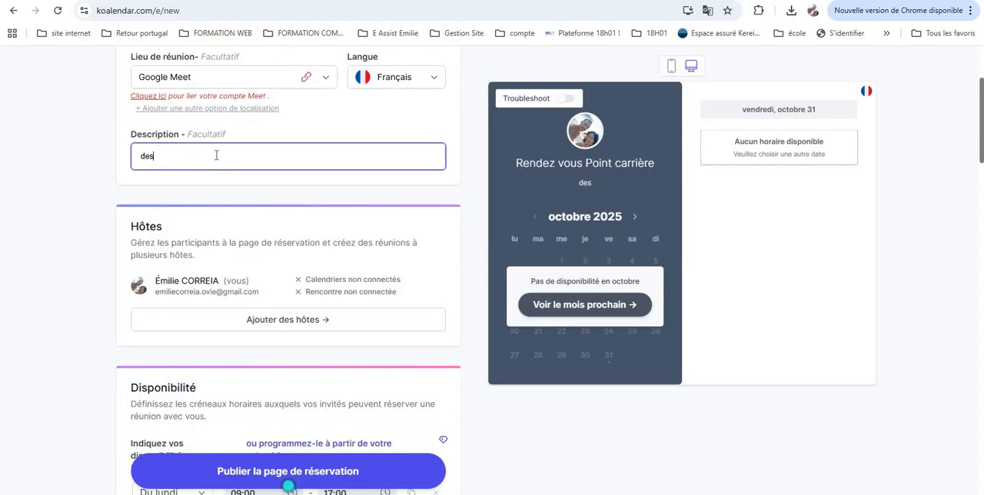
pyautogui.write('cription ')
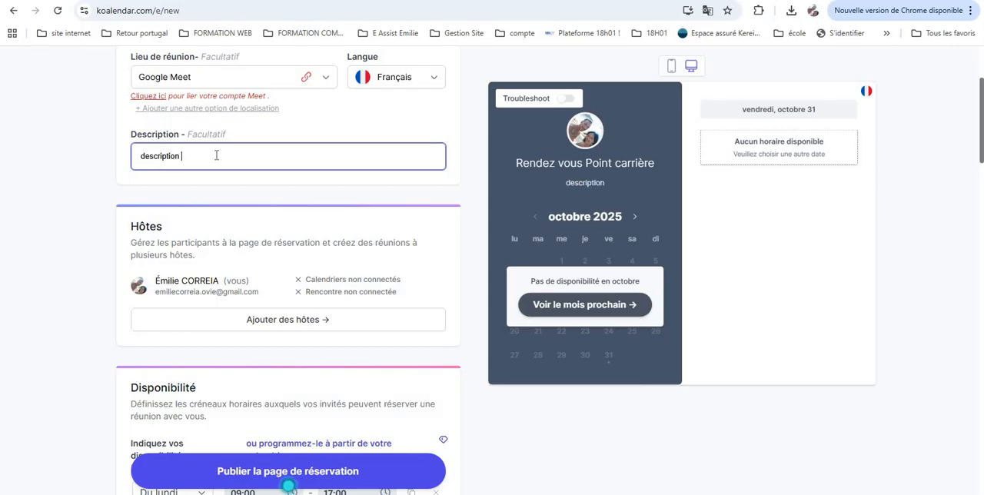
pyautogui.write('du rendez')
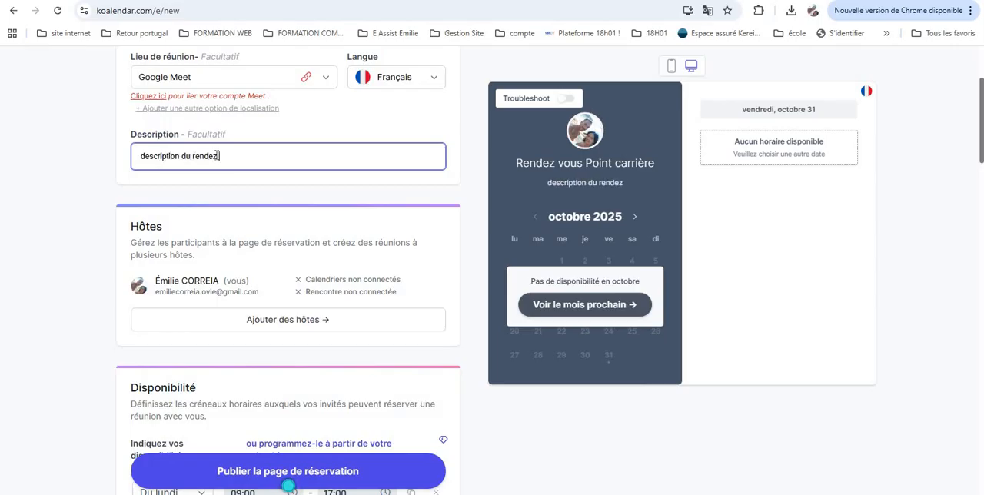
pyautogui.write(' vous')
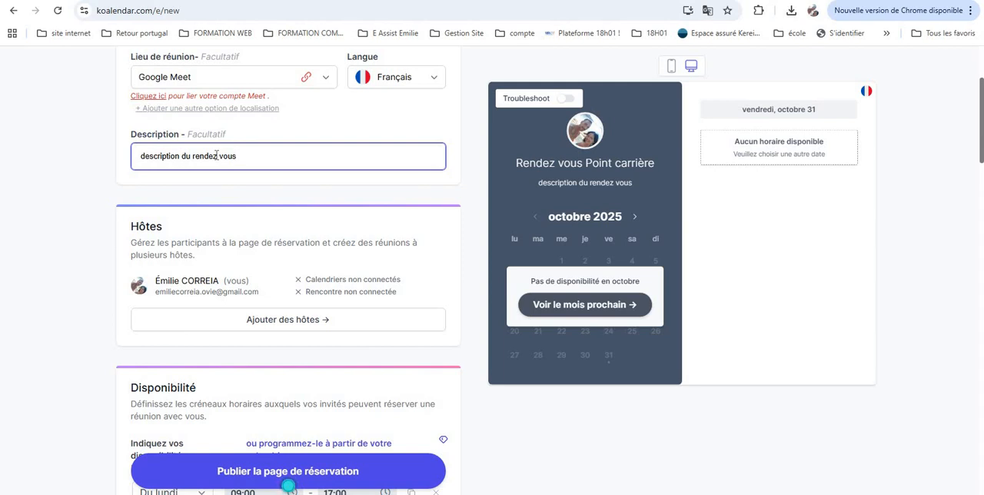
# Change the first availability slot's day to Lundi
pyautogui.scroll(-2, 257, 185)
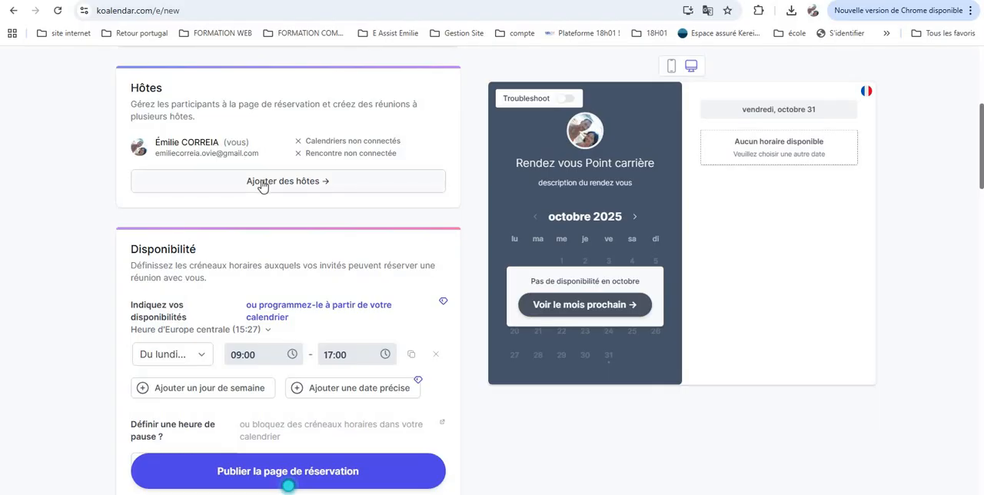
pyautogui.scroll(-3, 263, 187)
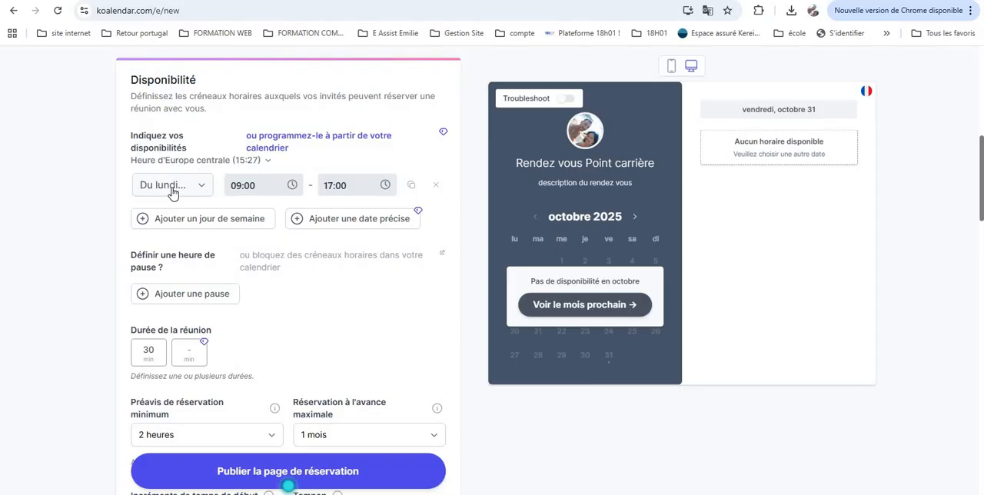
pyautogui.click(172, 192)
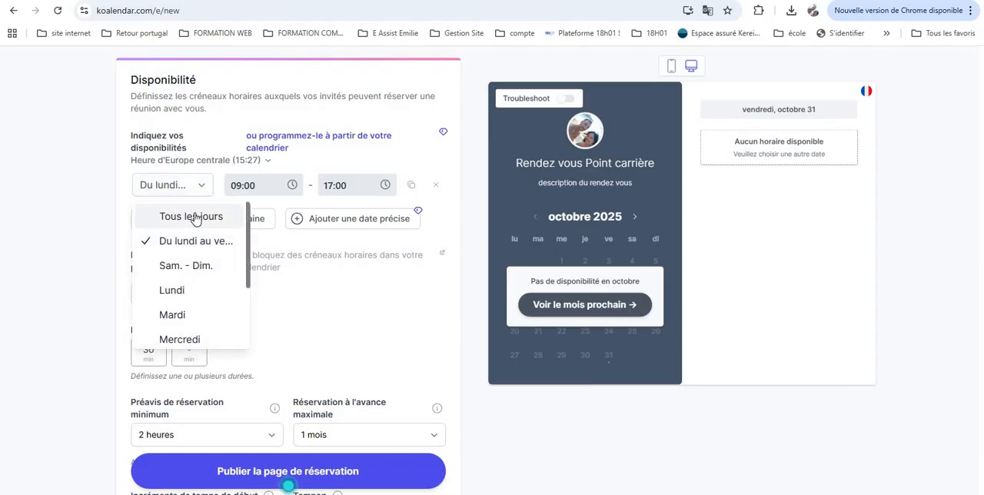
pyautogui.click(184, 290)
pyautogui.click(195, 189)
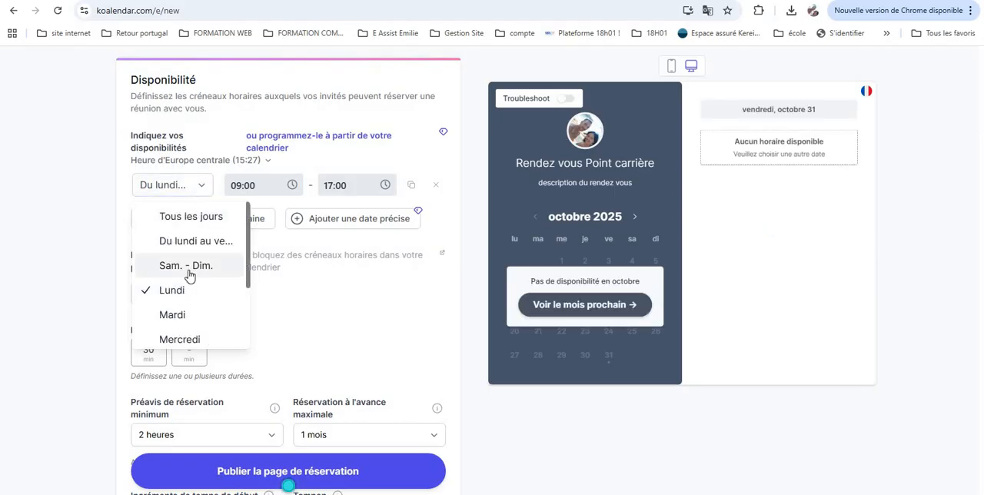
pyautogui.scroll(-2, 189, 274)
pyautogui.scroll(2, 189, 241)
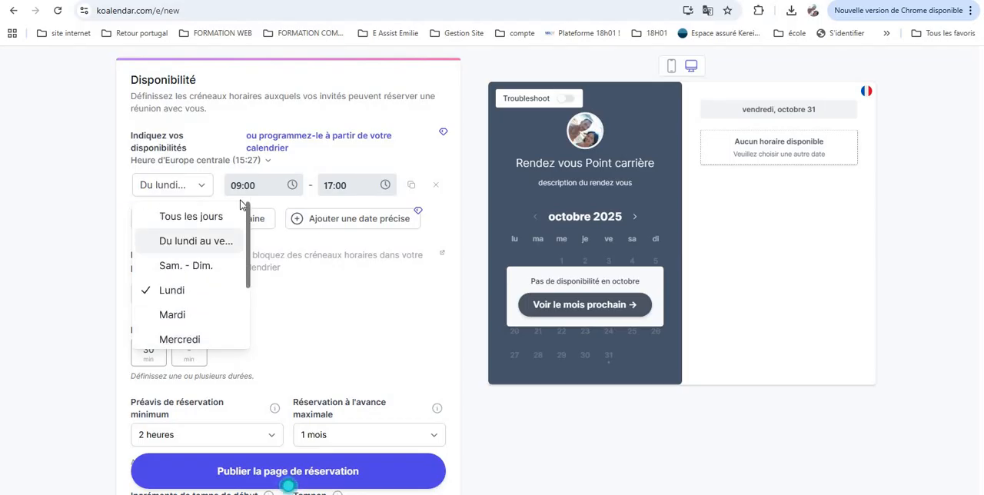
# Set the availability slot's end time to 15:00
pyautogui.click(353, 190)
pyautogui.click(353, 187)
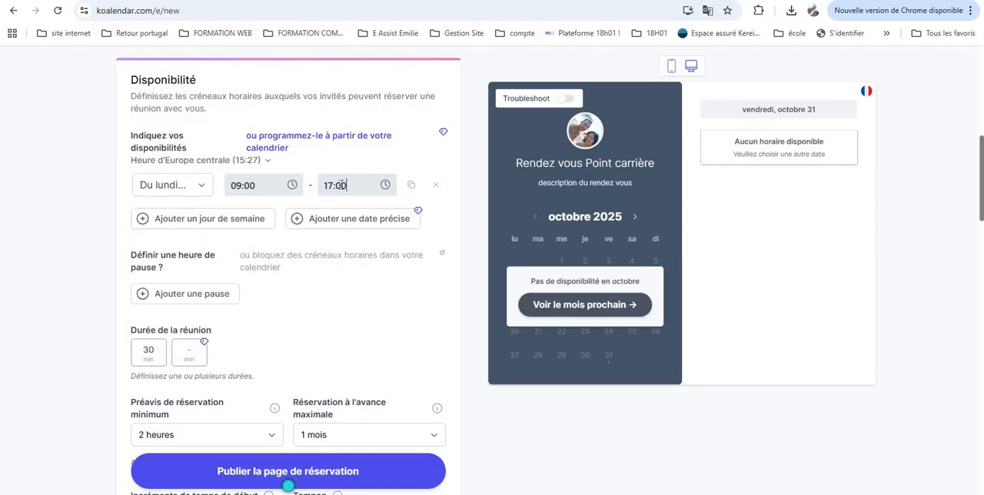
pyautogui.write('15')
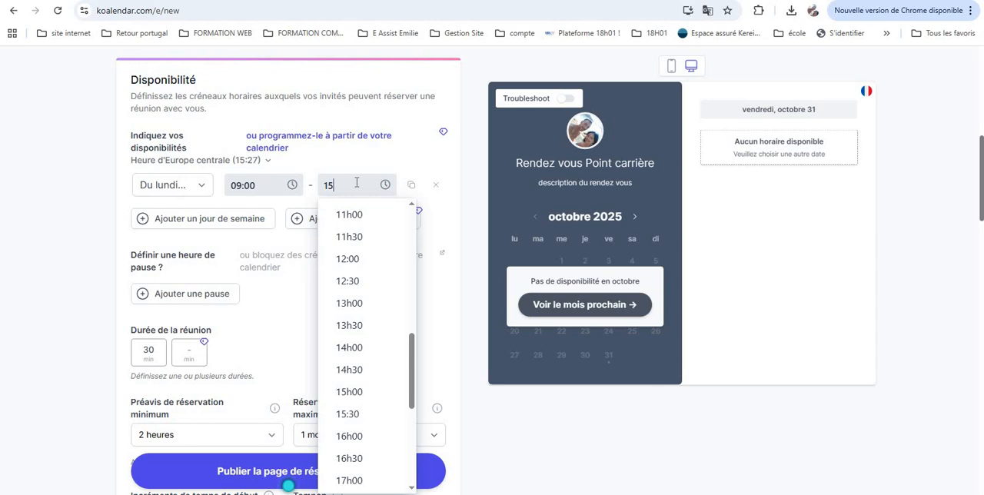
pyautogui.click(351, 392)
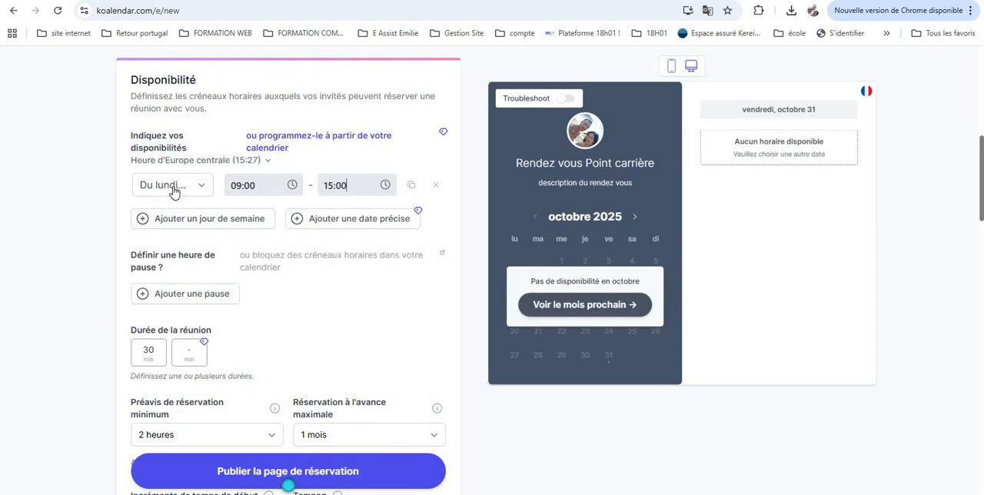
# Add a second weekday availability slot and set its day to Friday
pyautogui.click(182, 222)
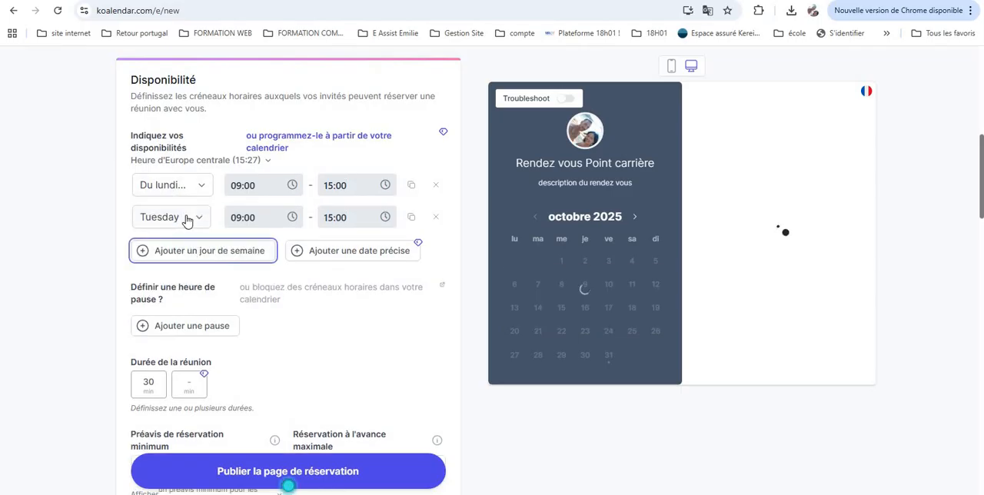
pyautogui.click(188, 220)
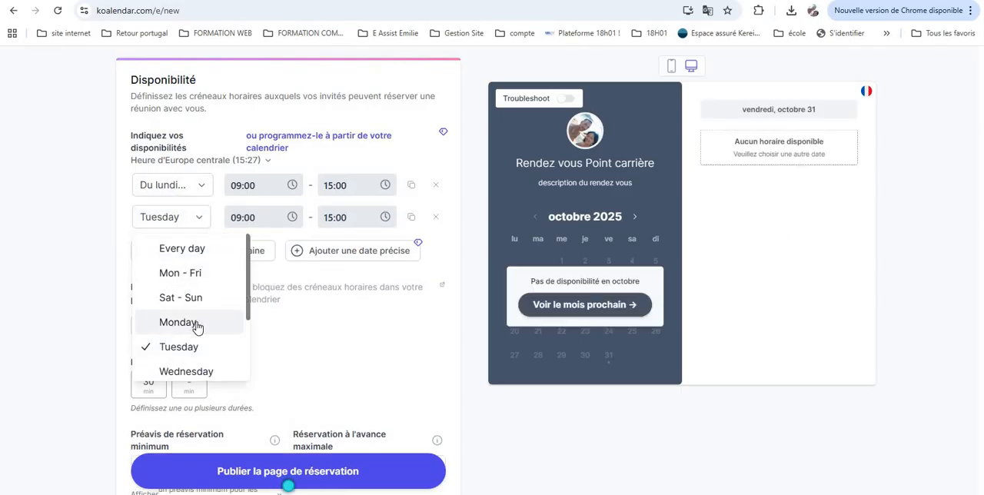
pyautogui.scroll(-2, 193, 325)
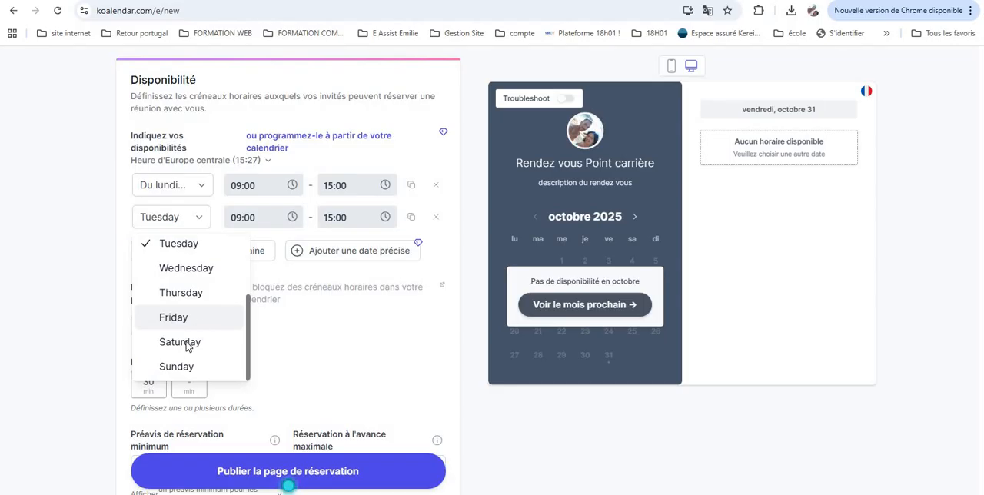
pyautogui.click(176, 320)
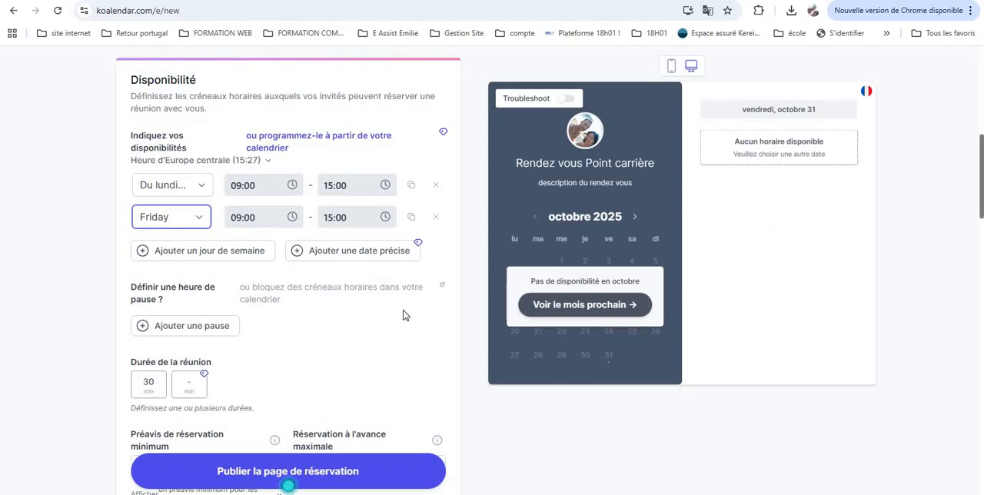
# Examine the availability slots and the meeting duration settings of the booking page
pyautogui.scroll(-1, 282, 275)
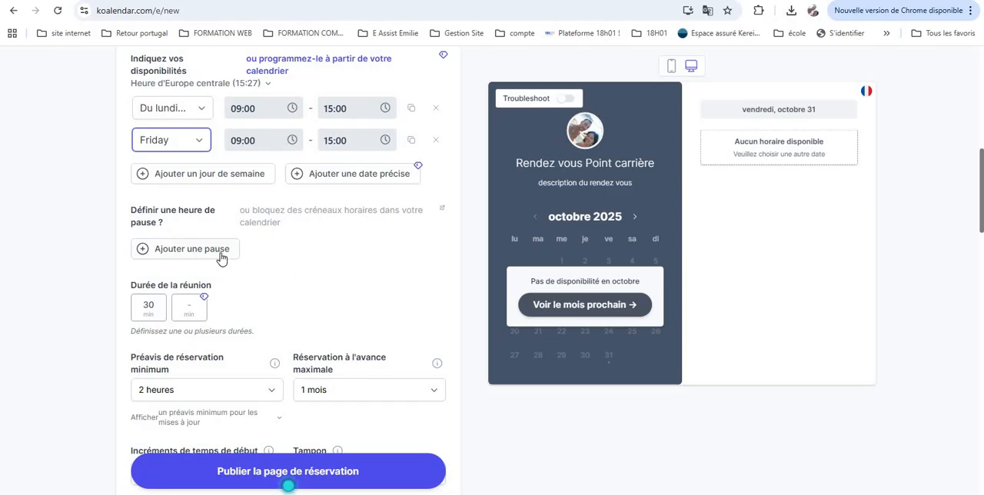
pyautogui.scroll(-1, 281, 258)
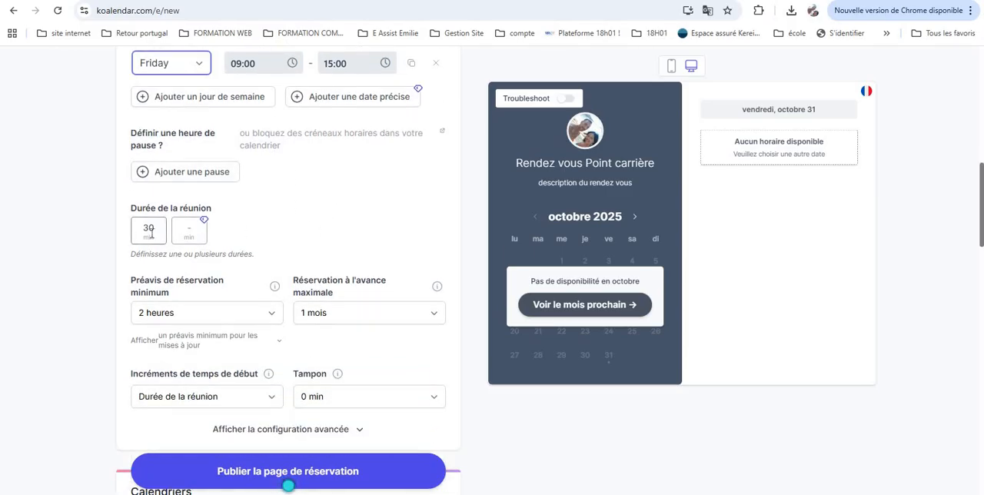
pyautogui.click(150, 228)
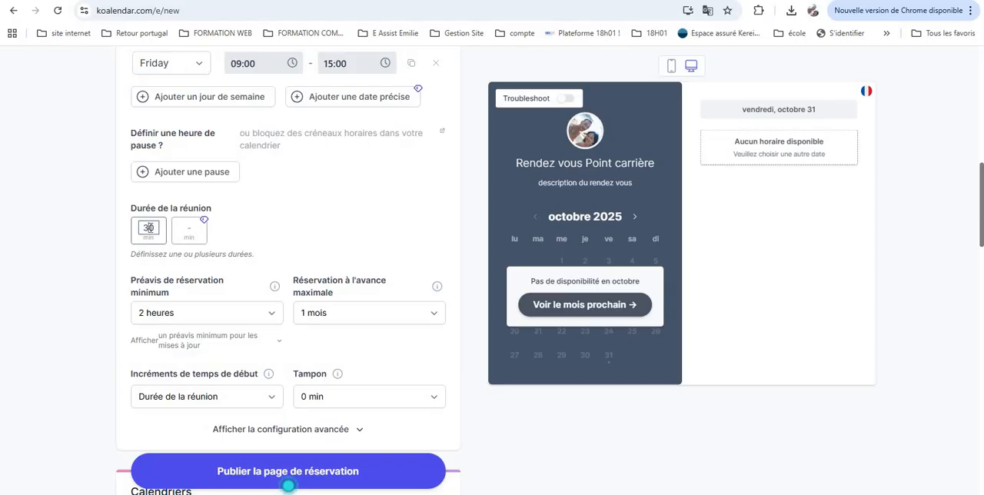
pyautogui.click(194, 235)
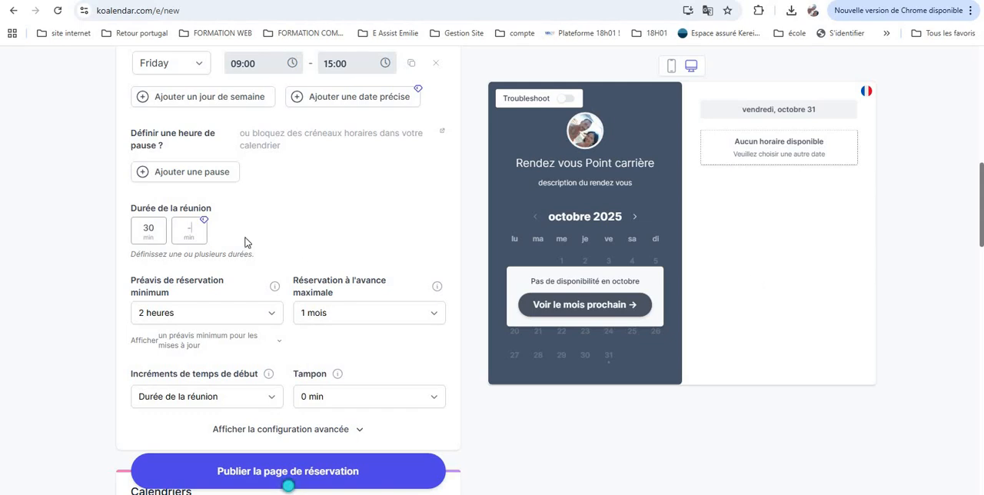
pyautogui.scroll(-1, 234, 233)
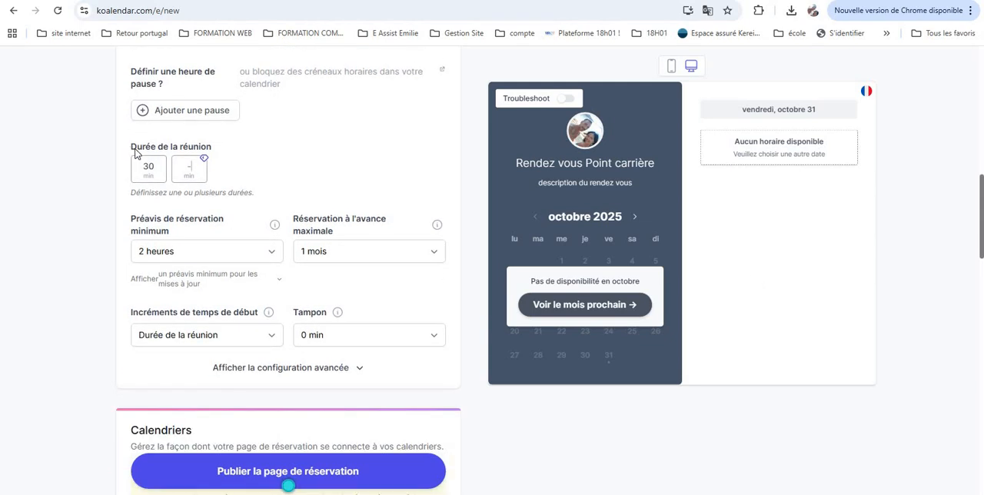
pyautogui.moveTo(131, 146); pyautogui.dragTo(222, 157)
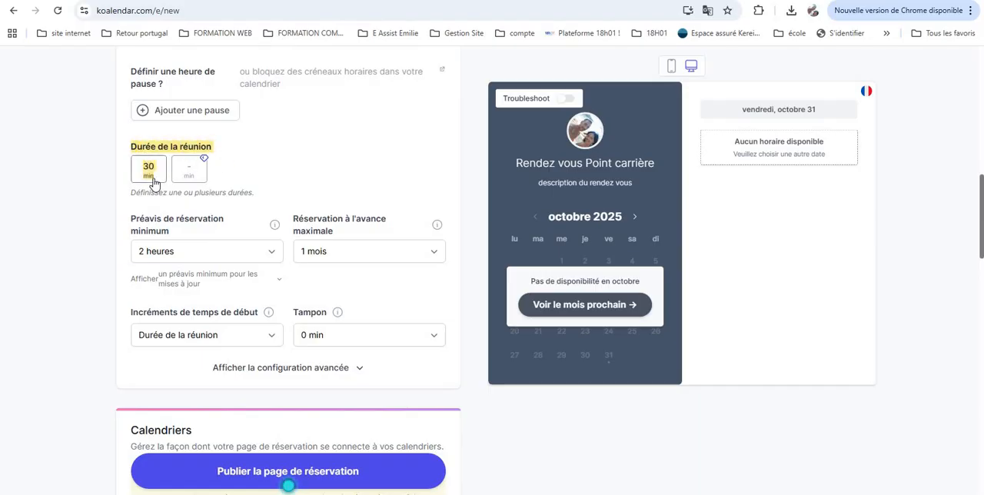
pyautogui.scroll(3, 307, 173)
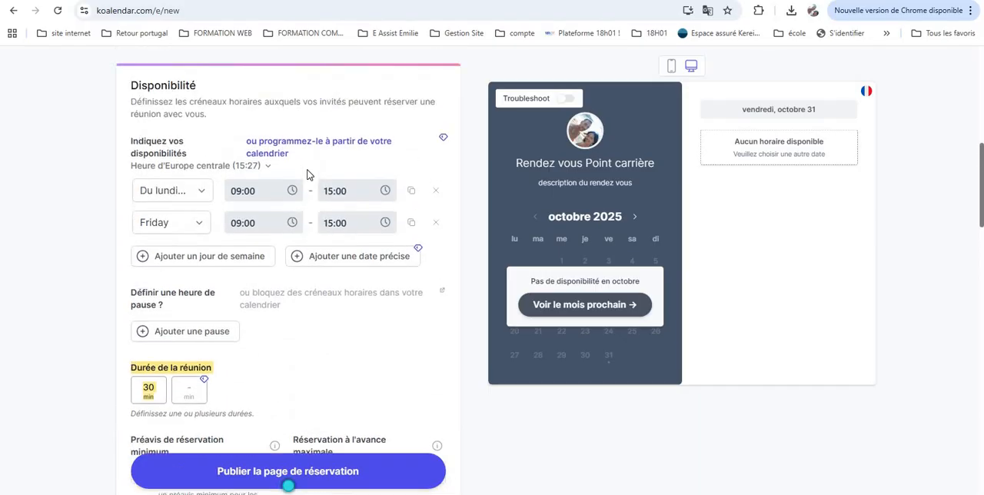
pyautogui.scroll(3, 307, 174)
pyautogui.scroll(-3, 306, 175)
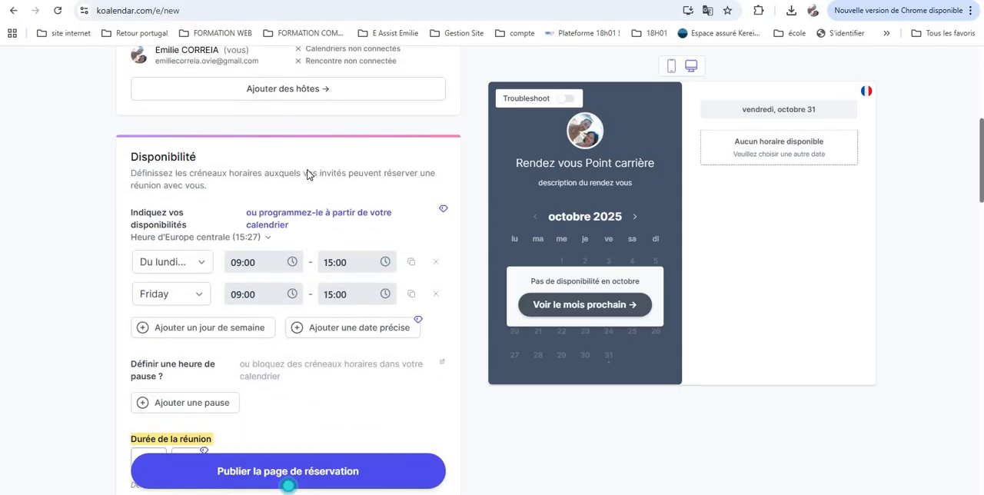
pyautogui.scroll(-1, 307, 174)
# Switch the page translation to English to read the duration settings and back to French
pyautogui.rightClick(795, 216)
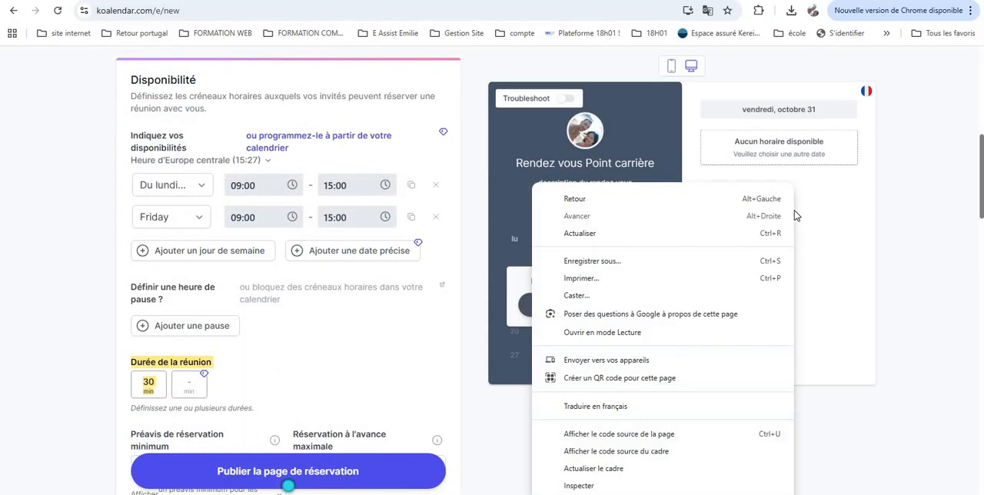
pyautogui.click(700, 406)
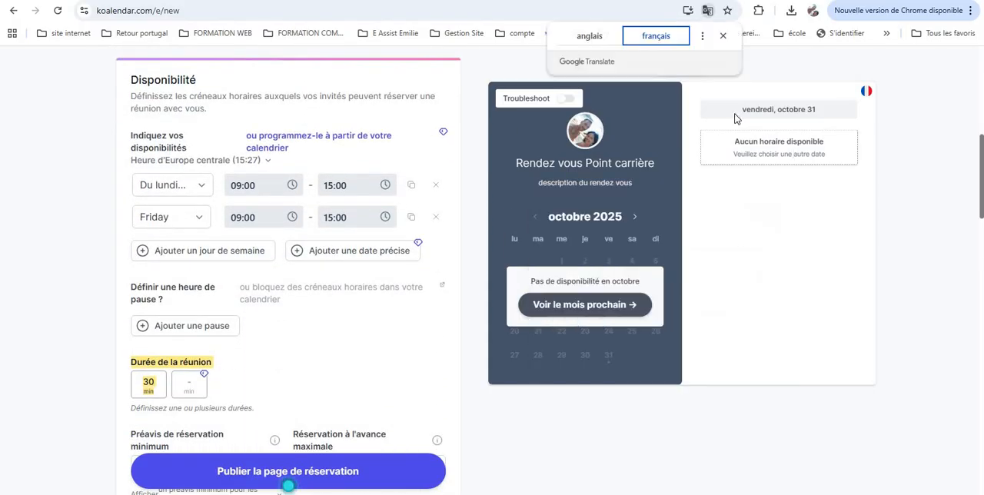
pyautogui.click(593, 41)
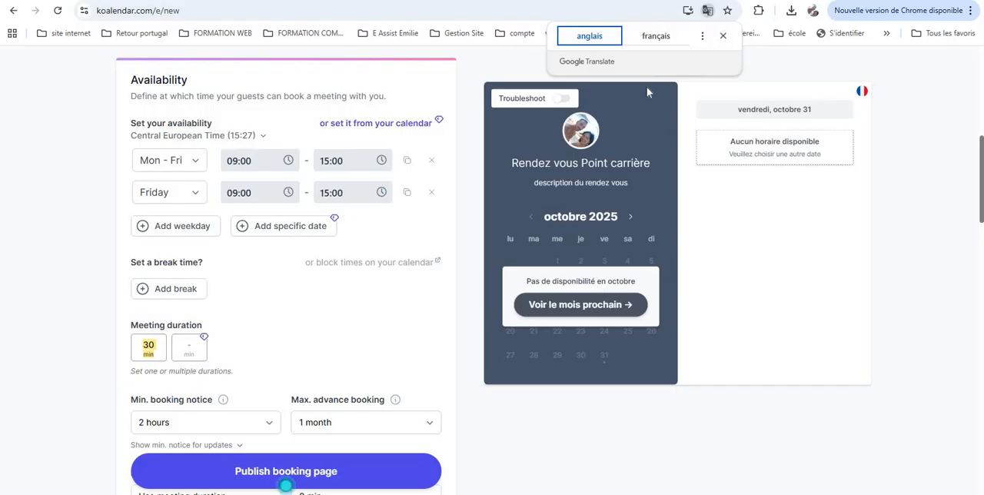
pyautogui.click(742, 223)
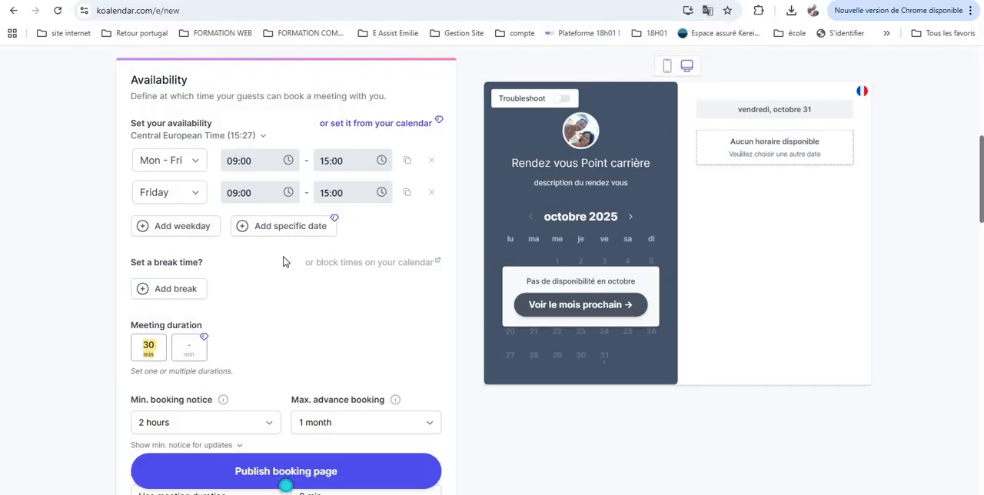
pyautogui.scroll(-3, 272, 303)
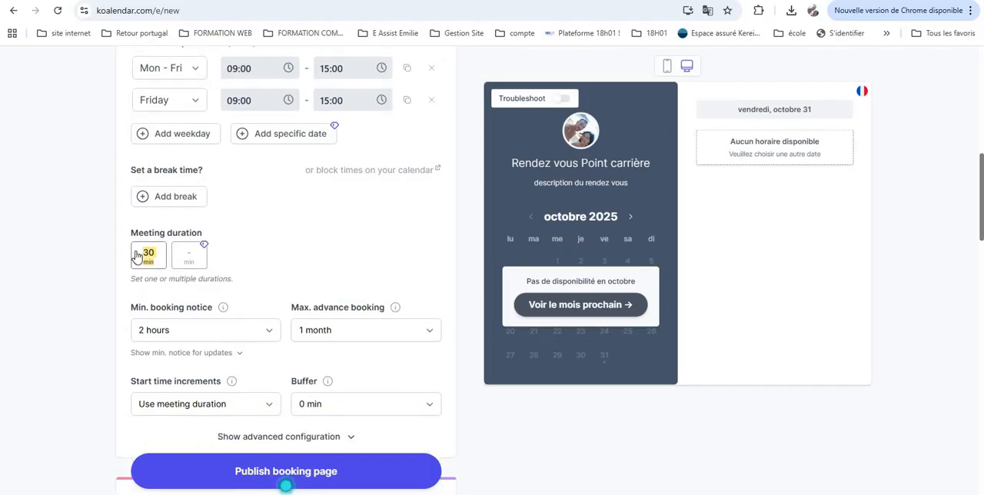
pyautogui.click(146, 254)
pyautogui.scroll(-4, 307, 266)
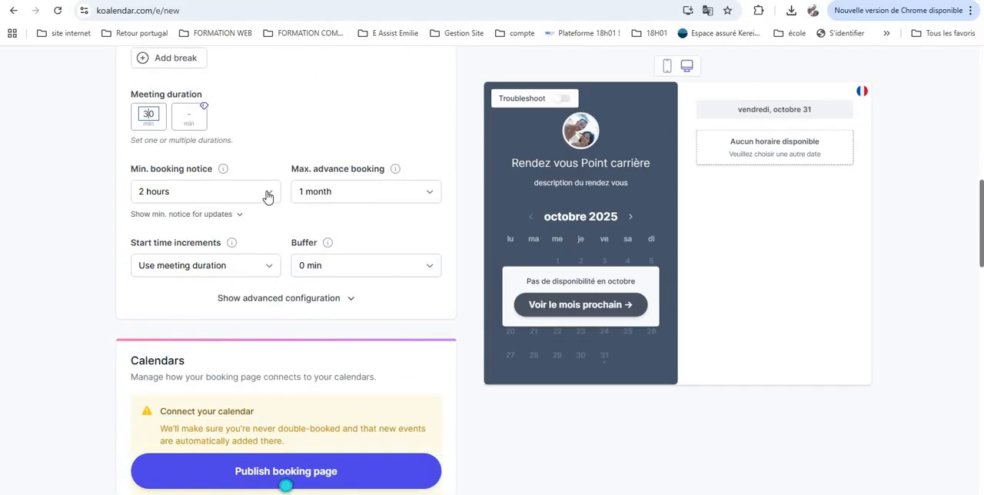
pyautogui.rightClick(300, 132)
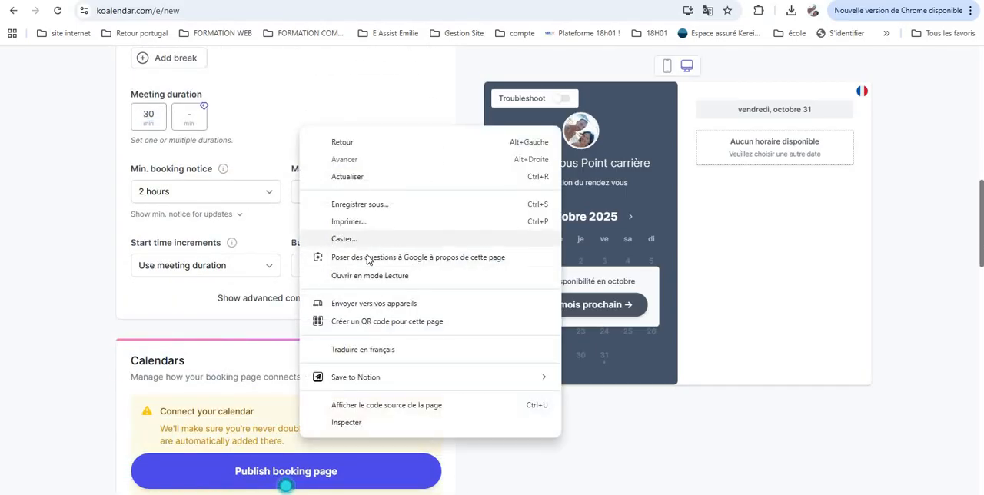
pyautogui.click(365, 349)
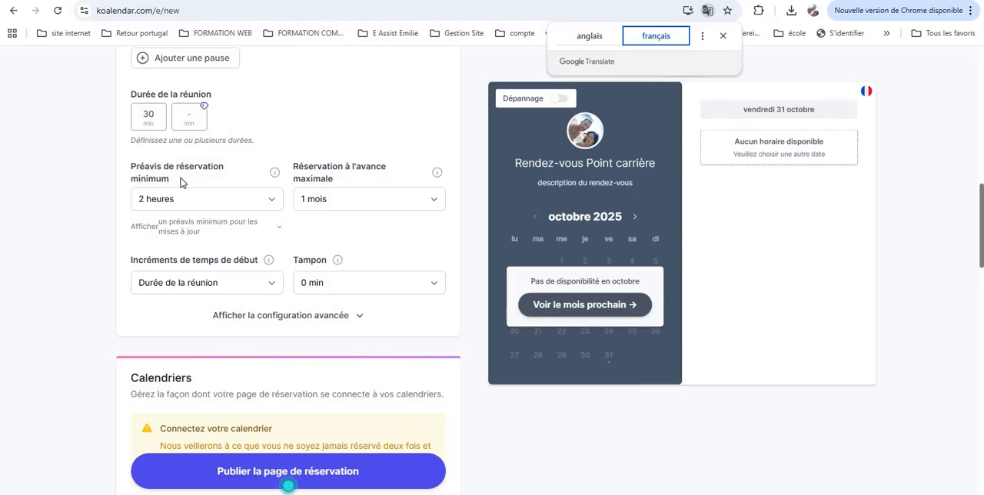
# Set the minimum booking notice to 24 hours
pyautogui.click(272, 204)
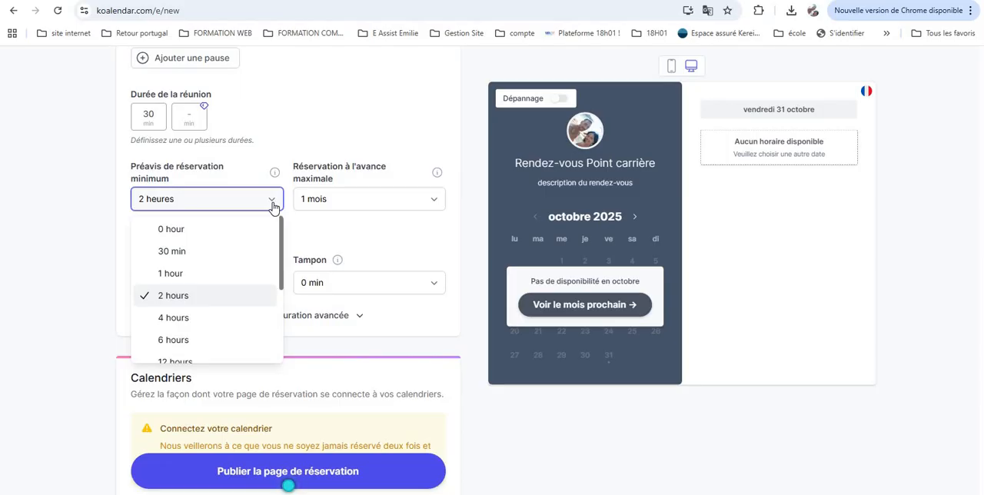
pyautogui.scroll(-3, 237, 311)
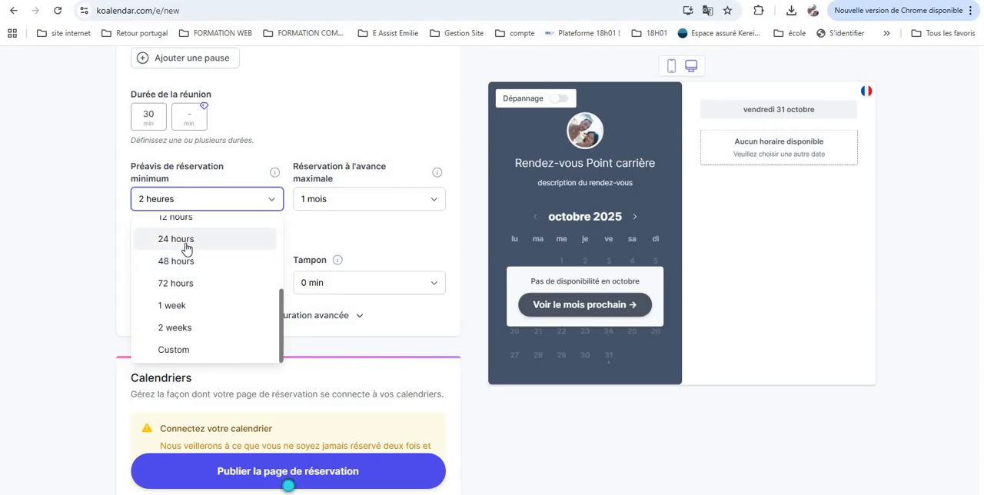
pyautogui.click(184, 245)
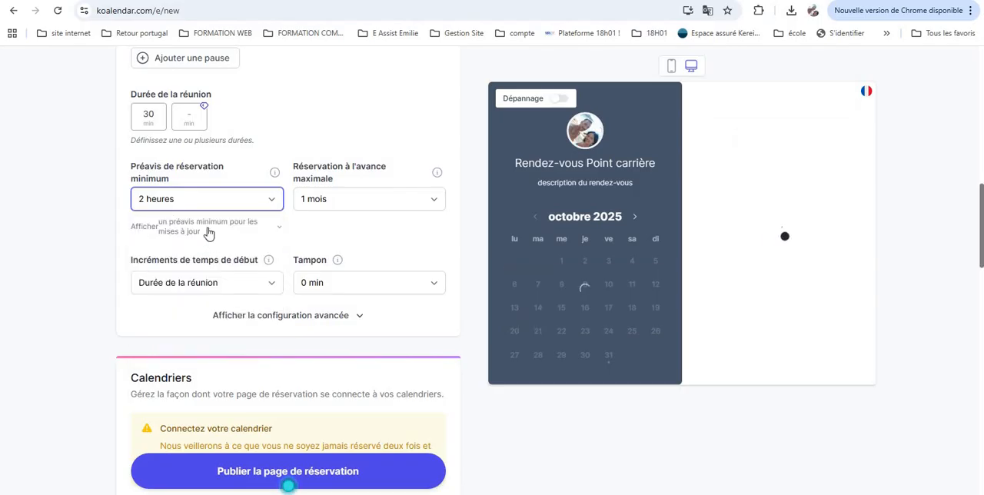
pyautogui.click(268, 206)
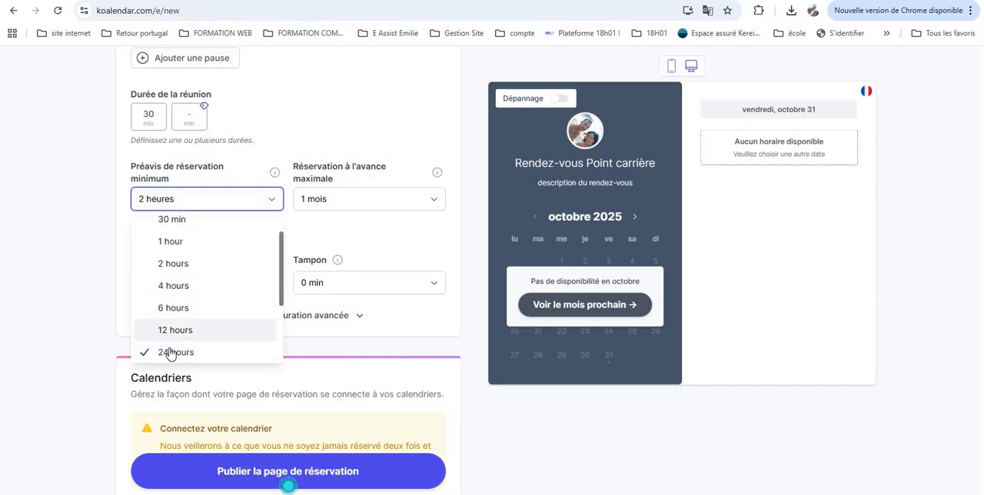
pyautogui.click(205, 208)
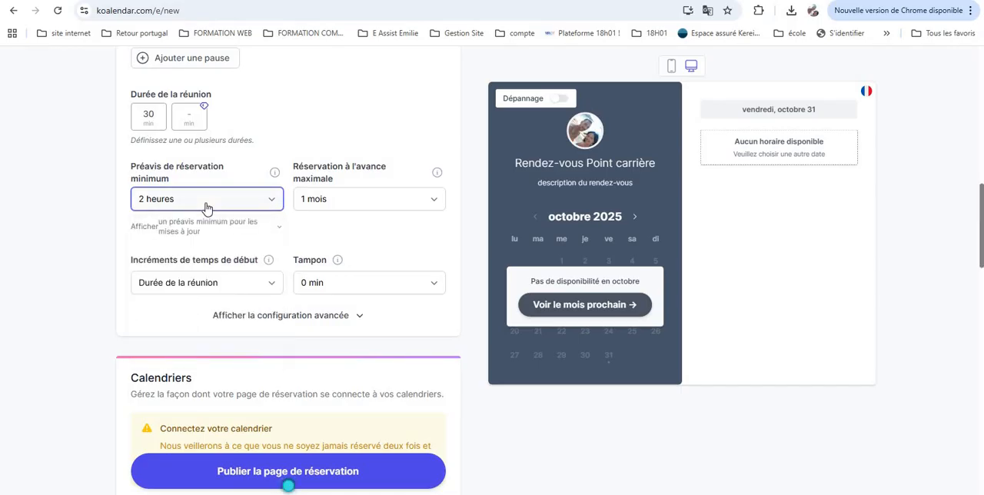
# Browse the maximum advance booking options
pyautogui.click(435, 202)
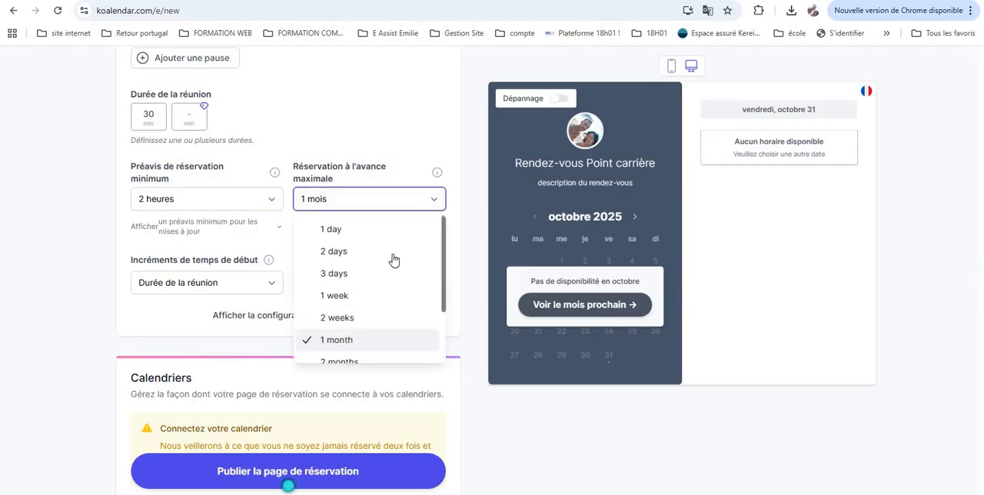
pyautogui.scroll(-1, 376, 321)
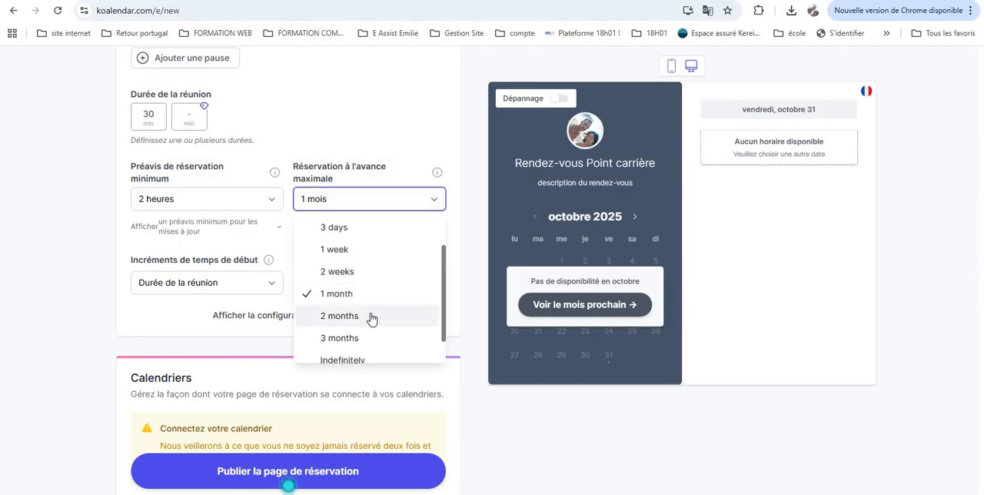
pyautogui.scroll(-1, 358, 277)
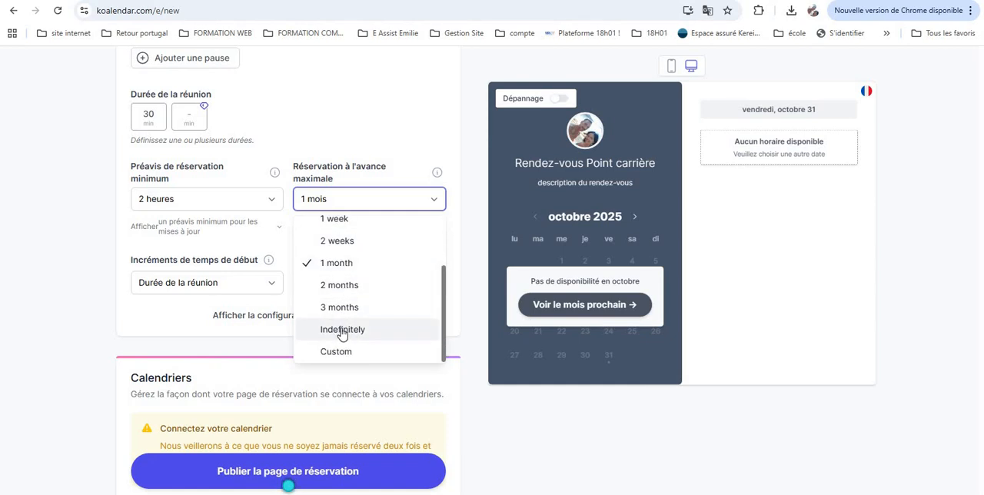
pyautogui.scroll(2, 345, 282)
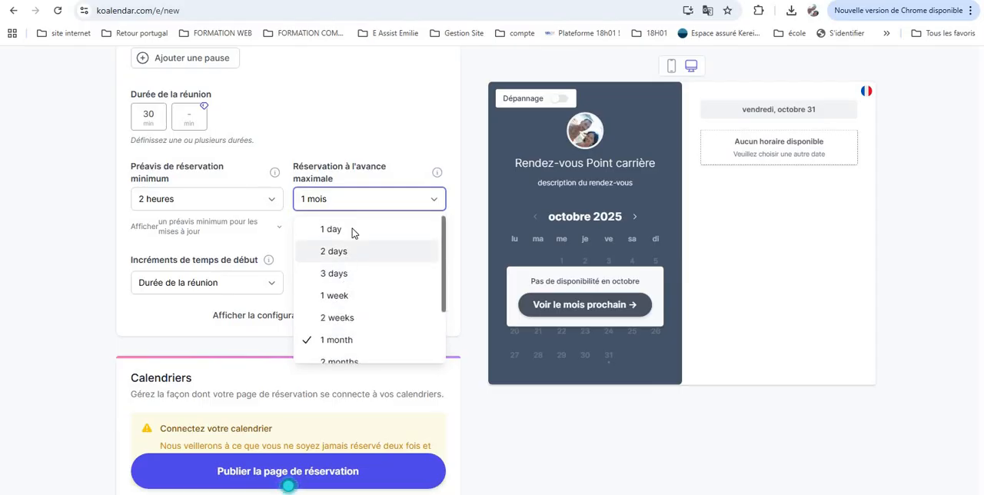
pyautogui.click(436, 201)
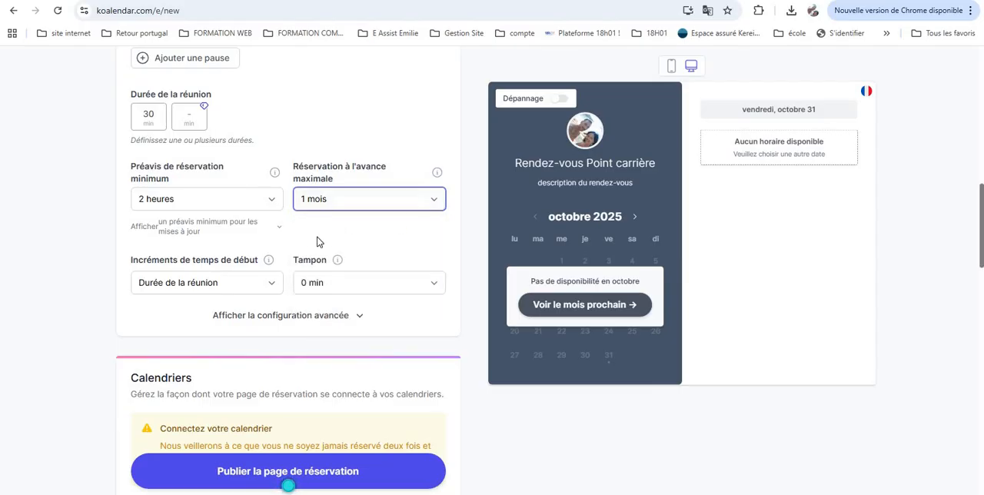
# Pick a start time increment interval from the increments list
pyautogui.scroll(-1, 299, 228)
pyautogui.click(269, 198)
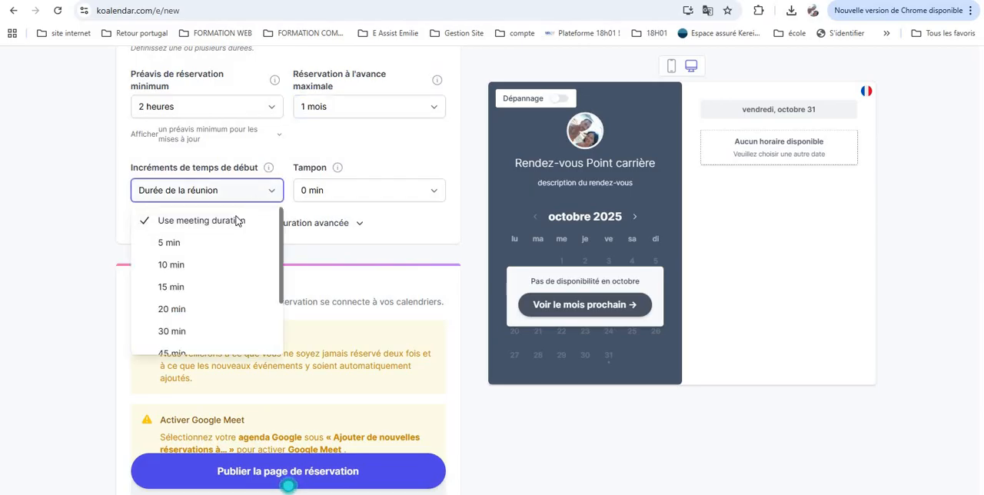
pyautogui.click(273, 195)
pyautogui.scroll(2, 280, 230)
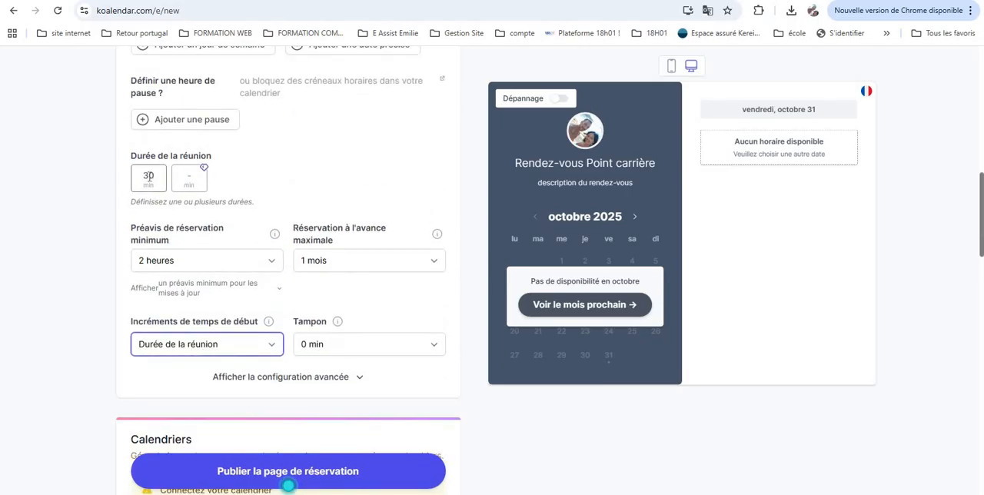
pyautogui.scroll(-1, 263, 306)
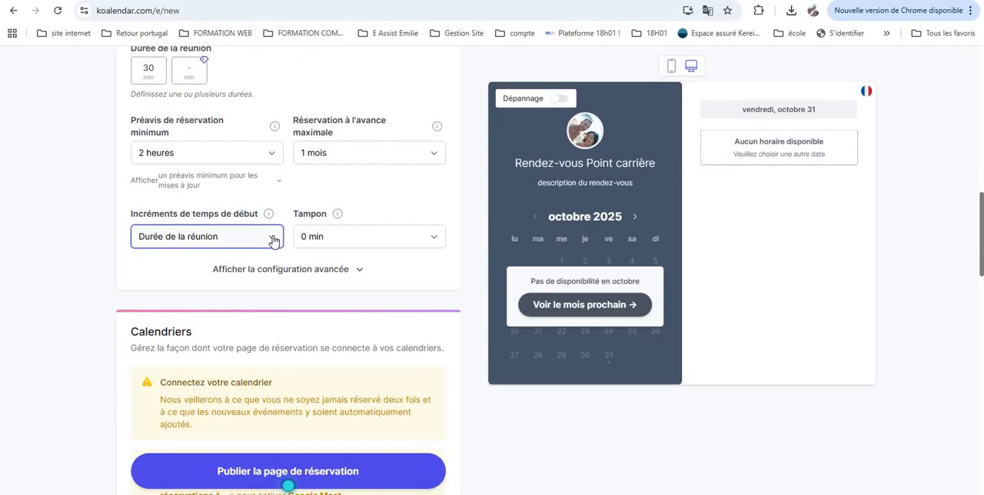
pyautogui.click(273, 240)
pyautogui.scroll(-3, 221, 334)
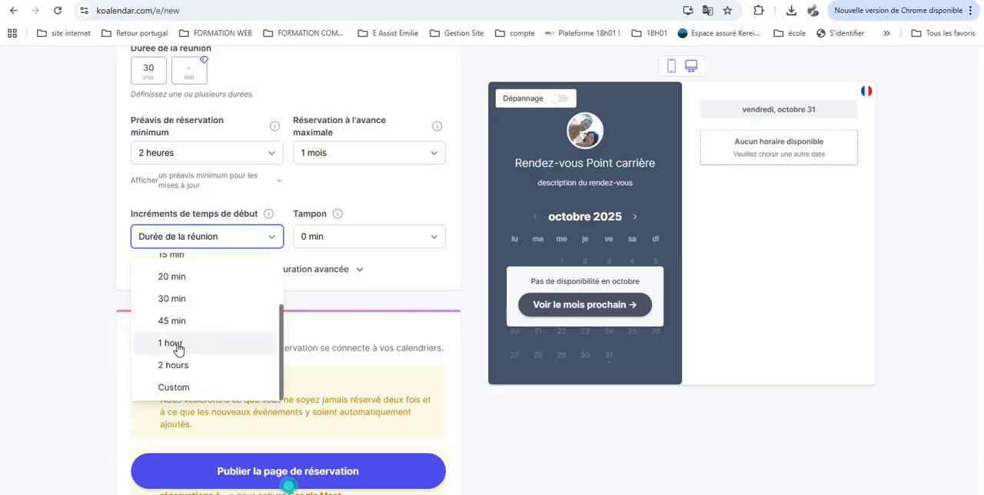
pyautogui.click(239, 289)
# Browse the buffer options and expand the advanced configuration section
pyautogui.moveTo(337, 217)
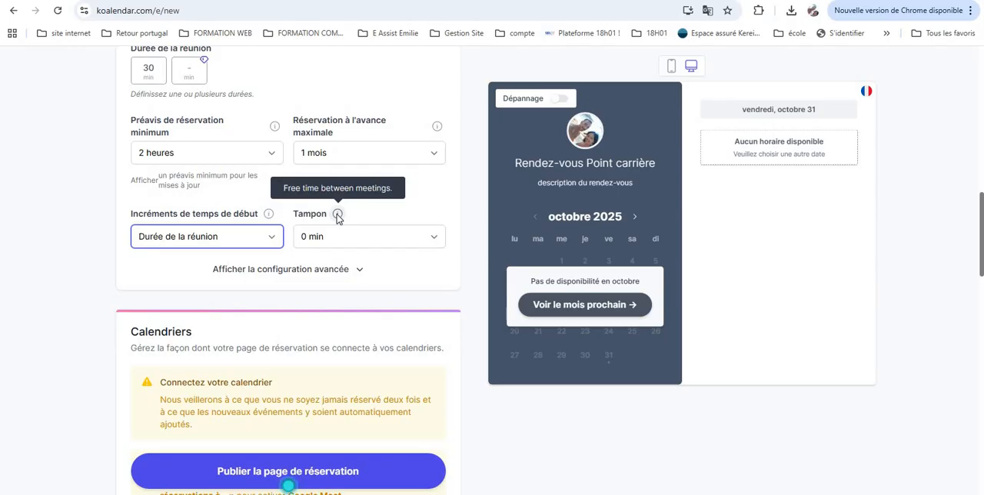
pyautogui.click(433, 241)
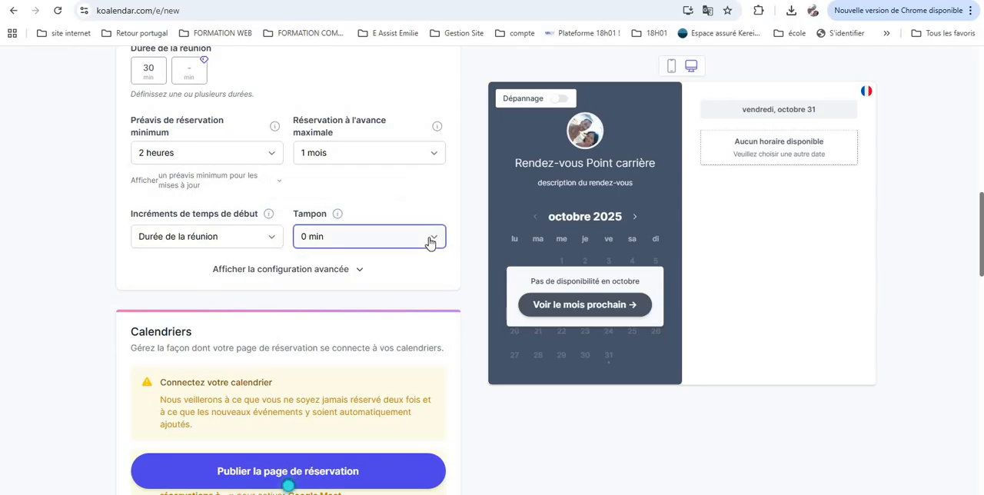
pyautogui.scroll(-2, 369, 357)
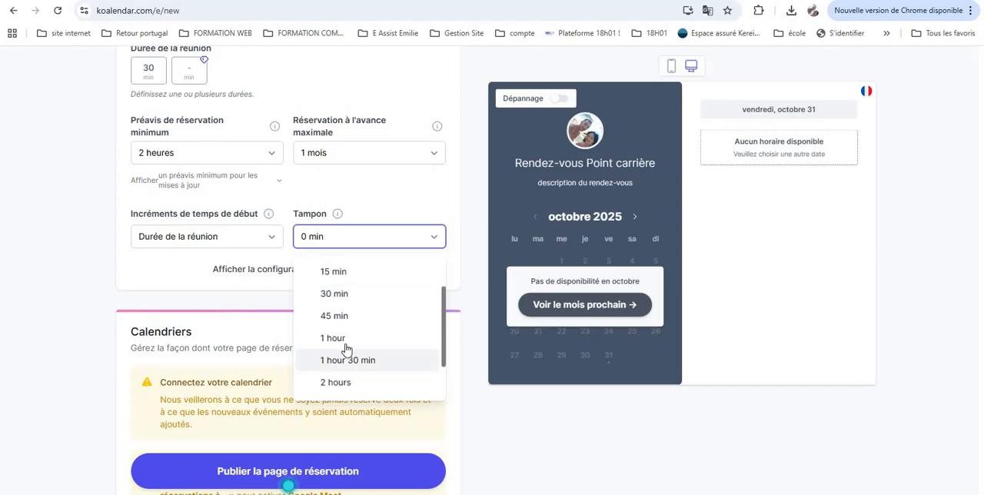
pyautogui.click(423, 245)
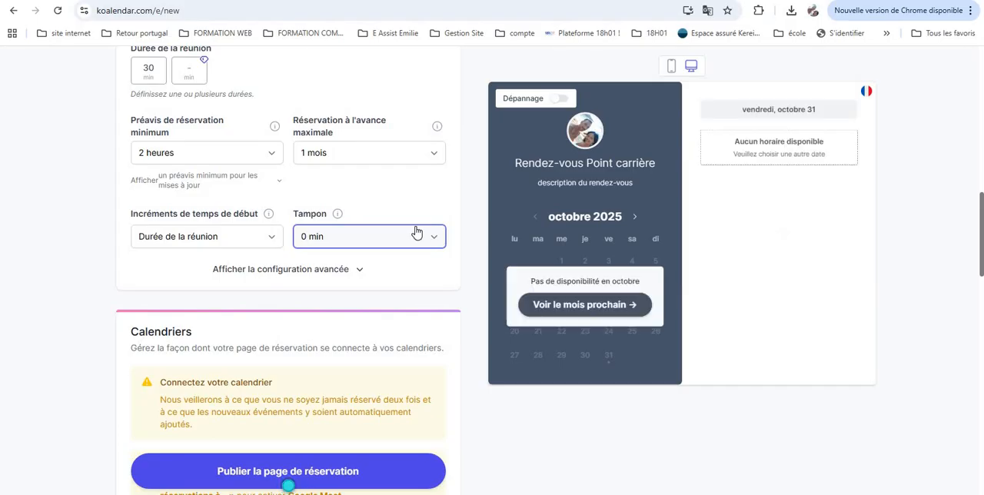
pyautogui.click(360, 270)
pyautogui.scroll(-1, 350, 288)
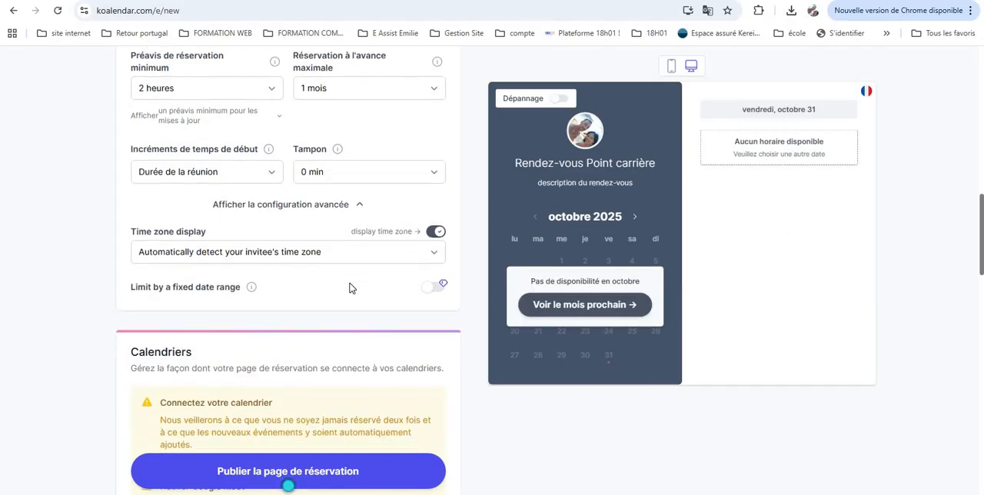
# Scroll to the calendar section and look through the available calendar account types
pyautogui.scroll(-3, 350, 288)
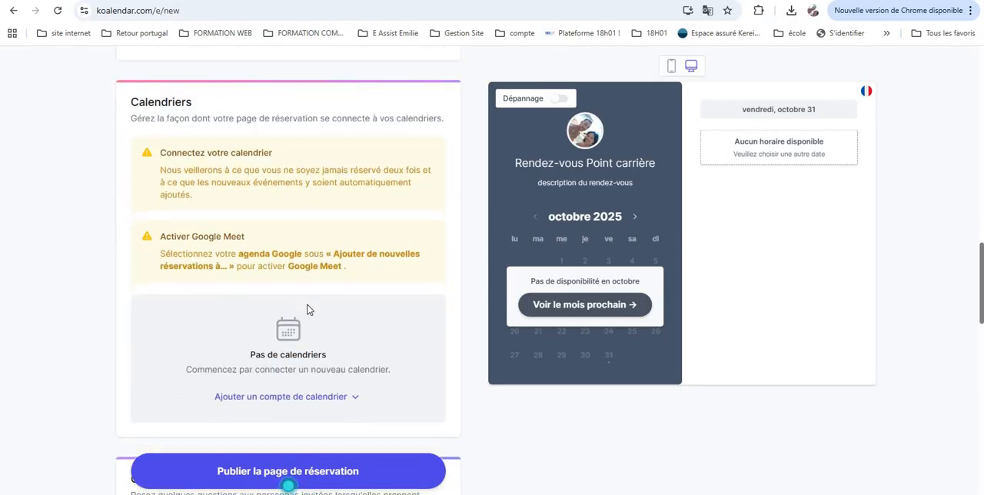
pyautogui.scroll(-1, 307, 310)
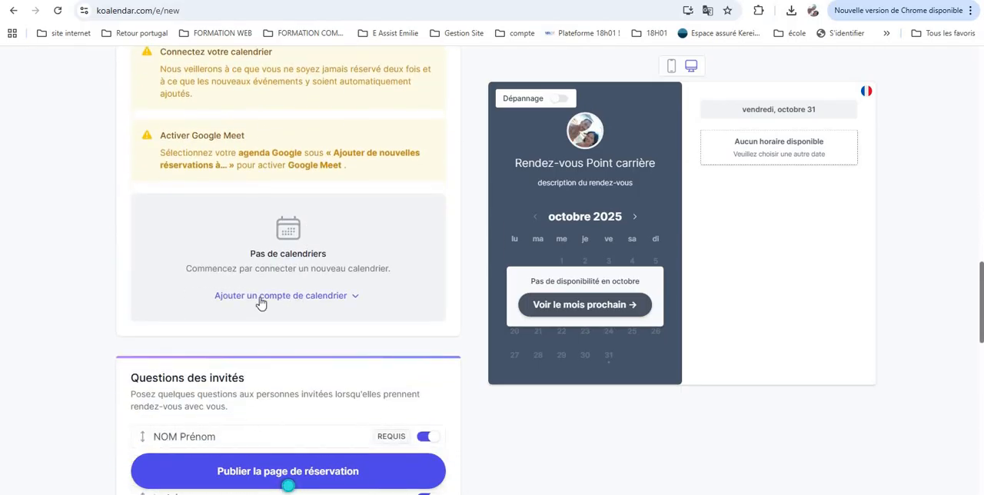
pyautogui.click(263, 296)
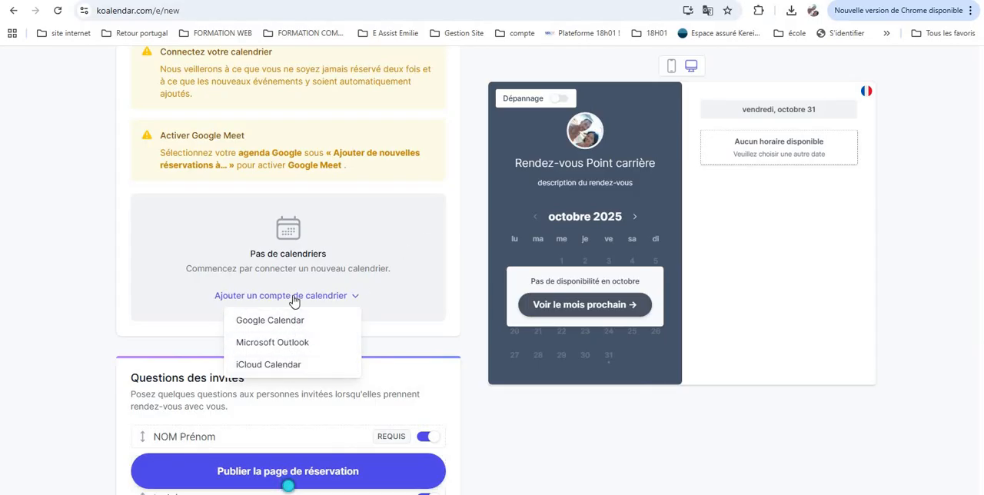
pyautogui.click(294, 299)
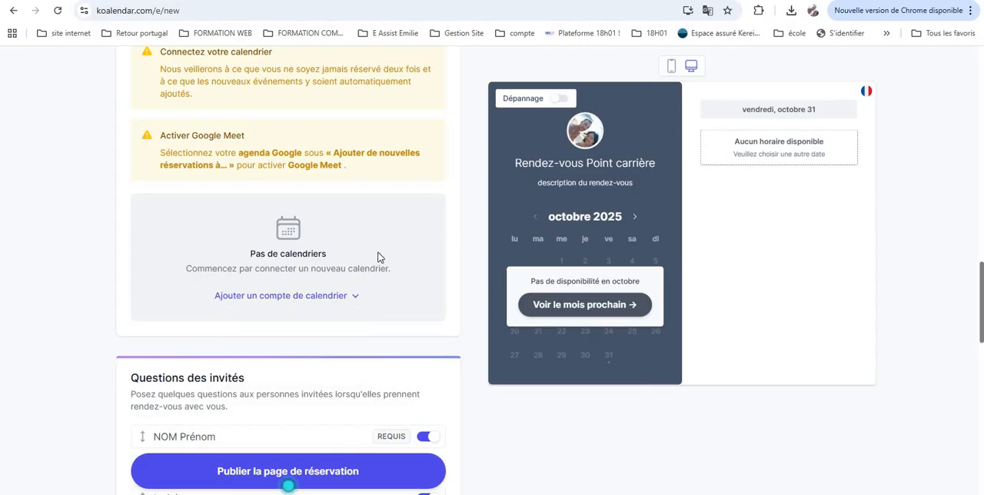
# Try to publish the booking page
pyautogui.scroll(-3, 377, 258)
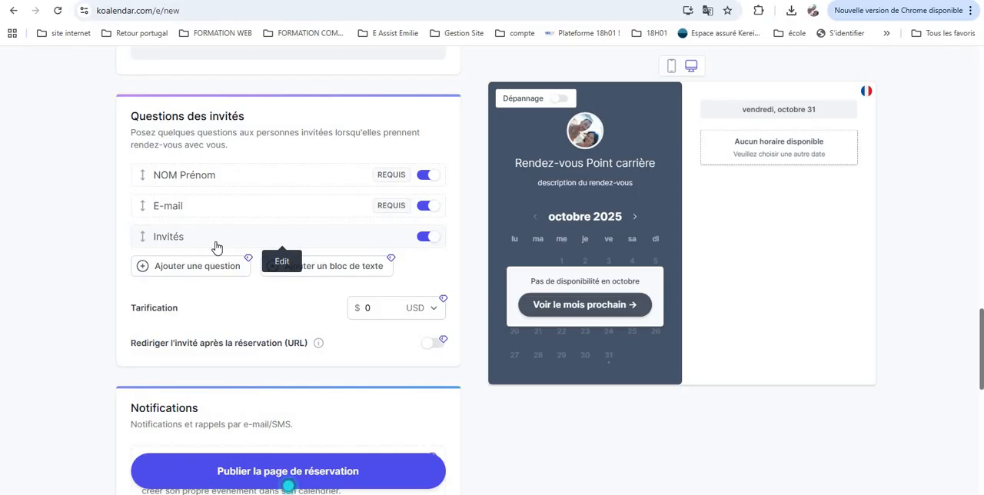
pyautogui.scroll(-5, 217, 247)
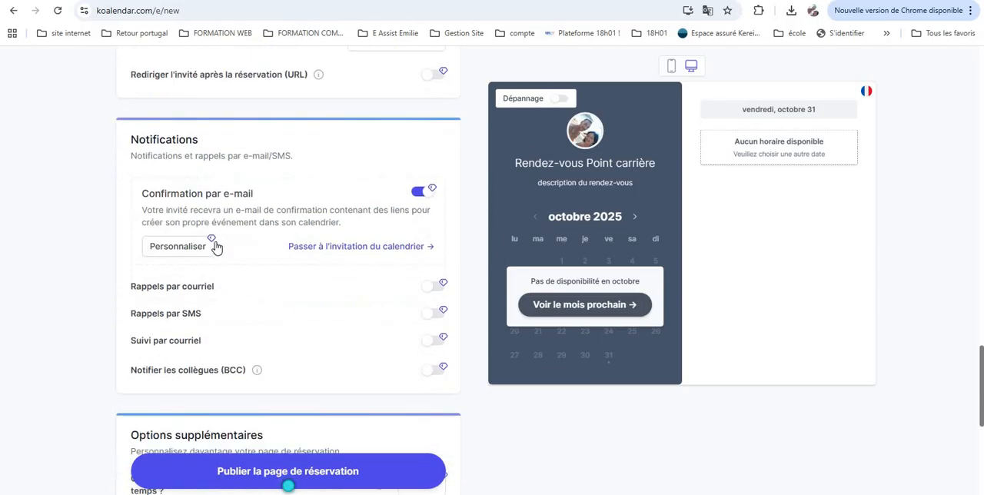
pyautogui.scroll(-3, 279, 227)
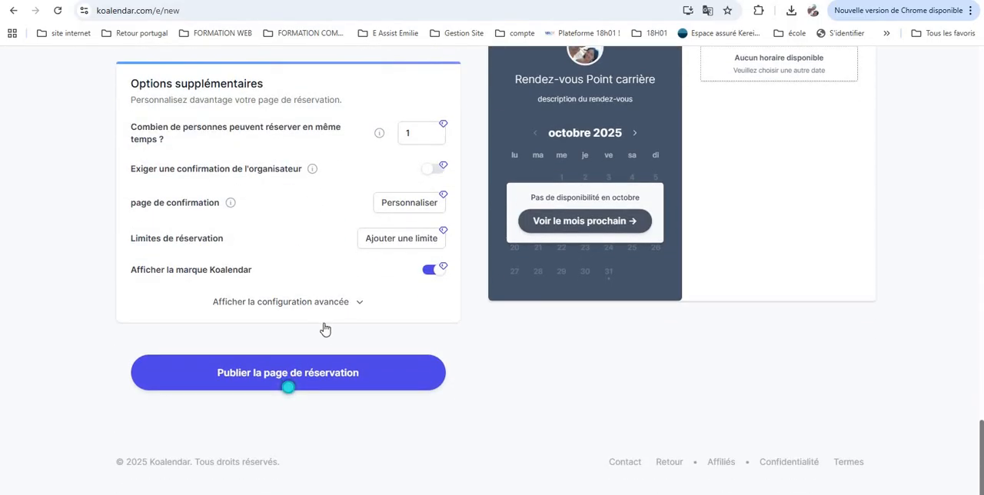
pyautogui.click(308, 382)
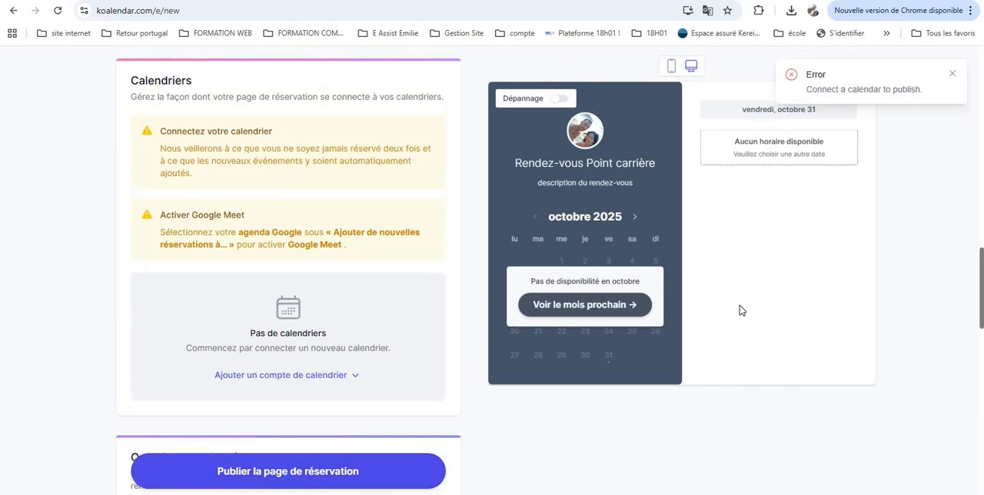
# Connect a Google Calendar account, authorize Koalendar access, and return to the booking page tab
pyautogui.click(289, 376)
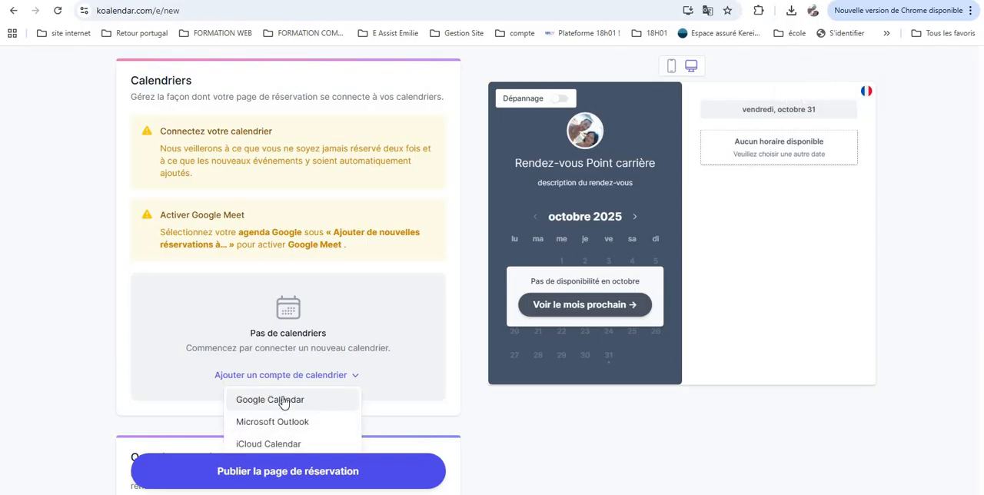
pyautogui.click(283, 400)
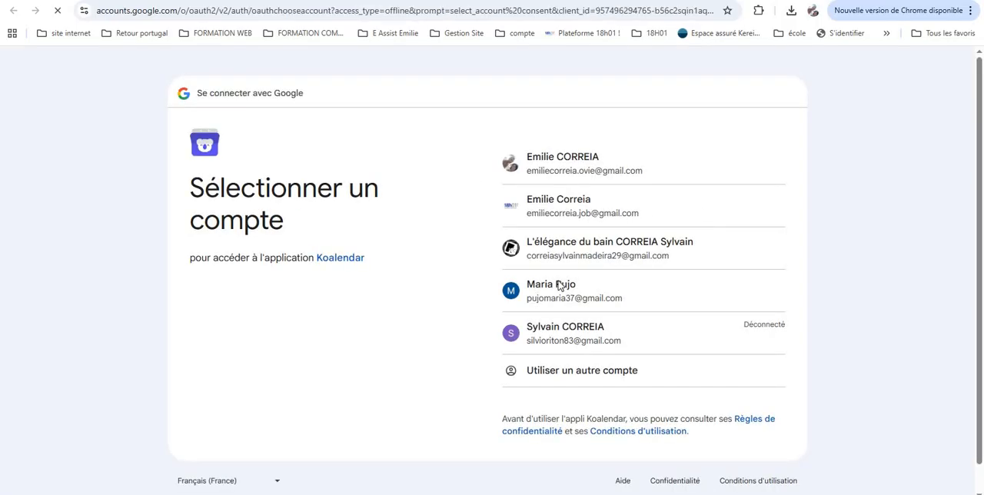
pyautogui.click(525, 209)
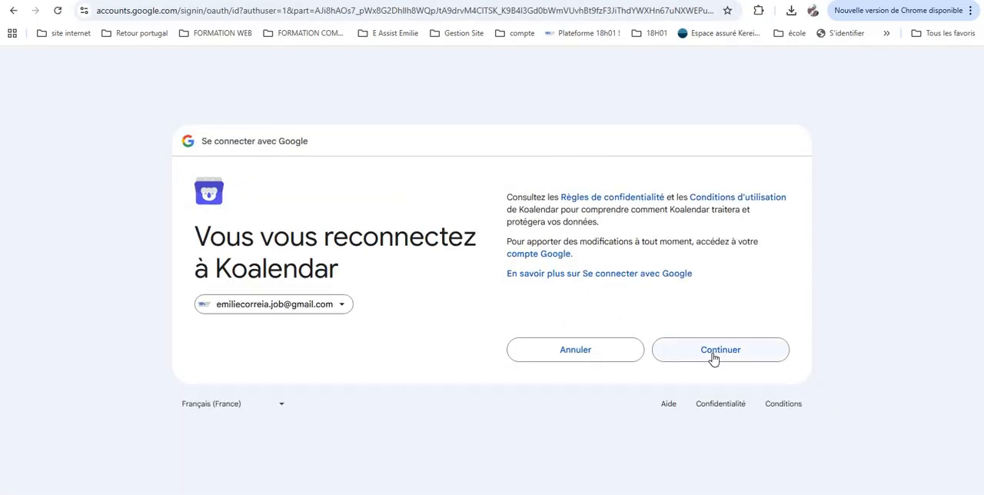
pyautogui.click(713, 352)
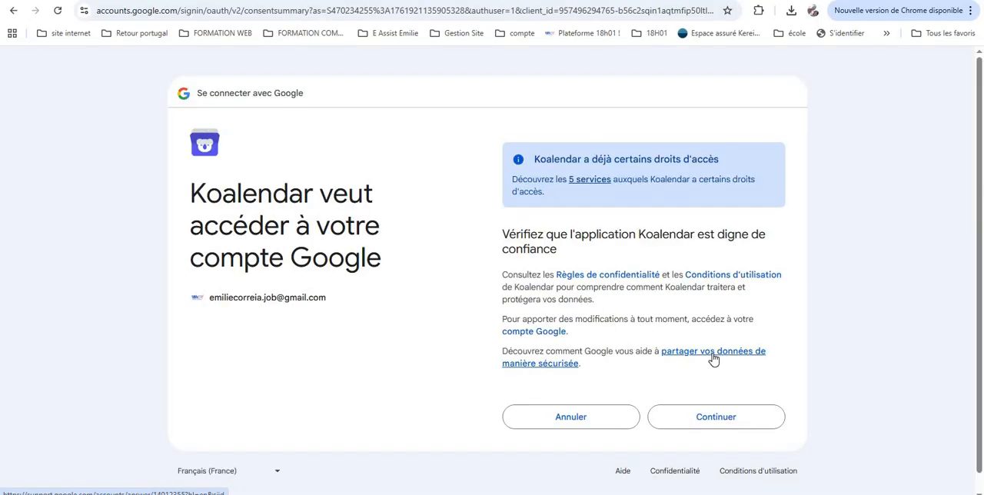
pyautogui.click(718, 421)
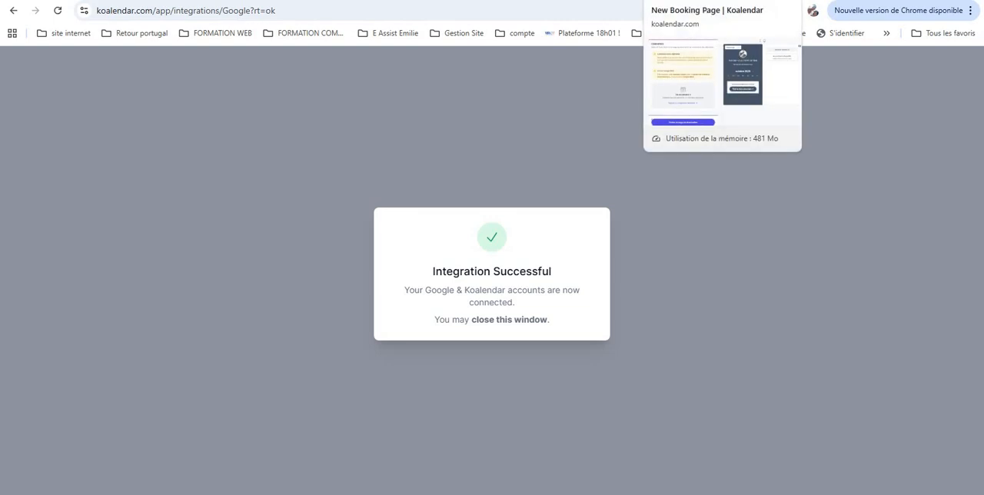
pyautogui.click(684, 1)
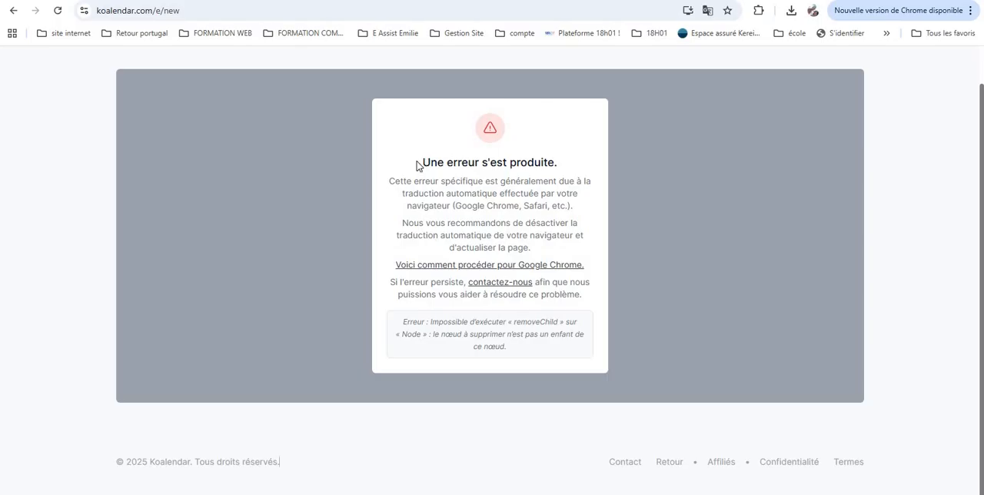
# Turn off the browser's automatic translation of English pages and show the page in its original English
pyautogui.moveTo(424, 162); pyautogui.dragTo(562, 337)
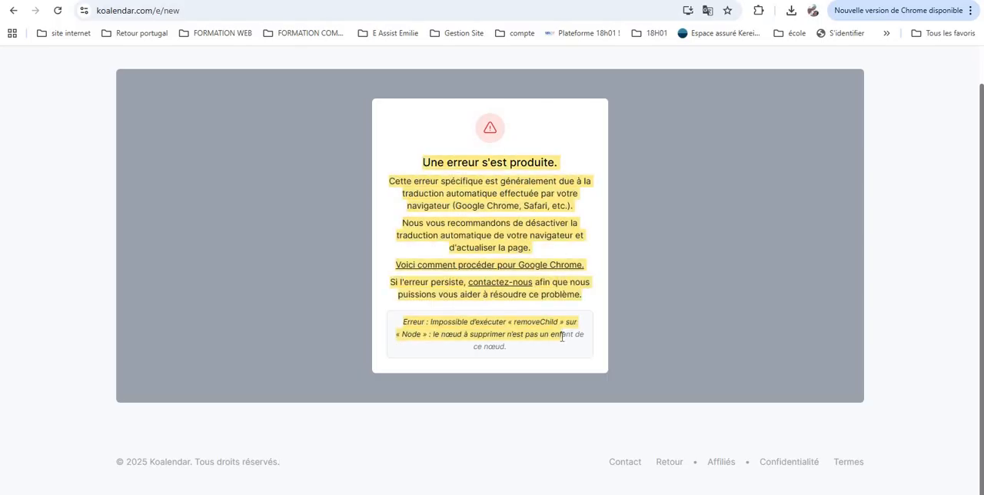
pyautogui.click(288, 174)
pyautogui.rightClick(638, 139)
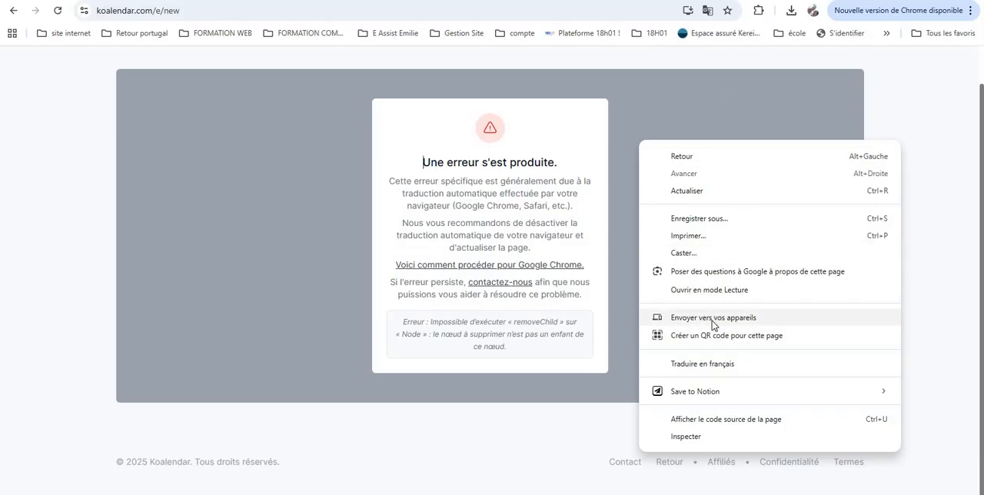
pyautogui.click(709, 364)
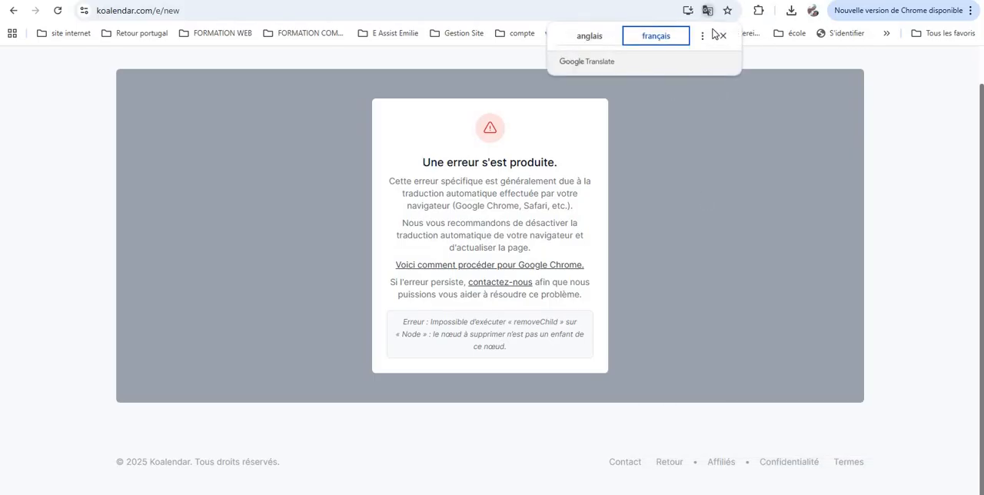
pyautogui.click(612, 36)
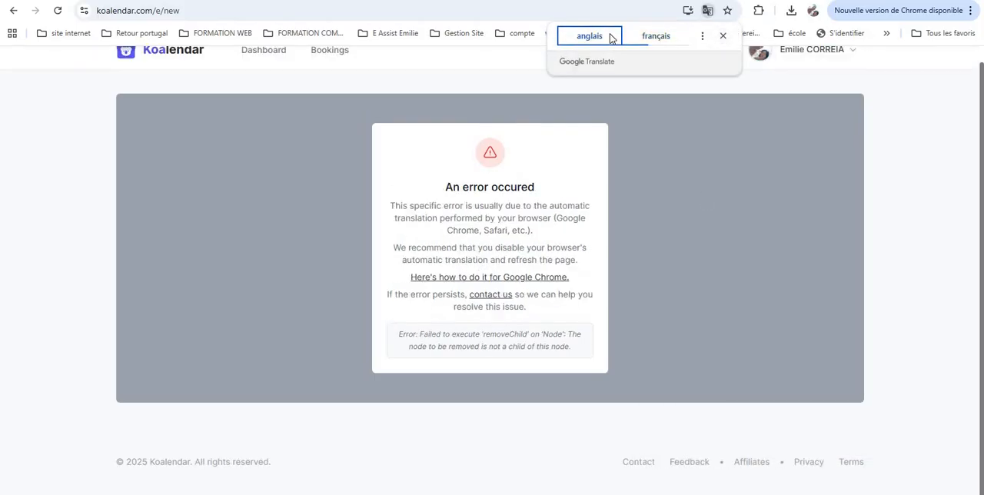
pyautogui.click(702, 36)
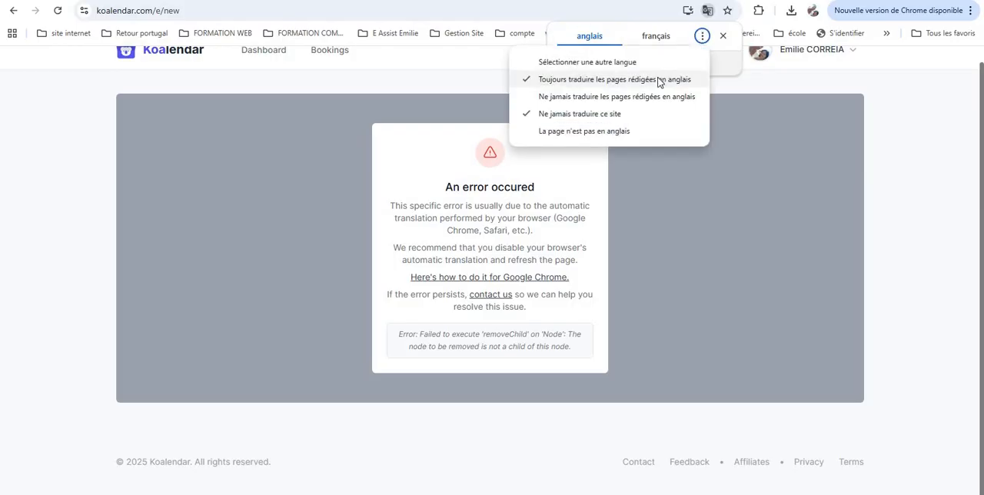
pyautogui.click(659, 80)
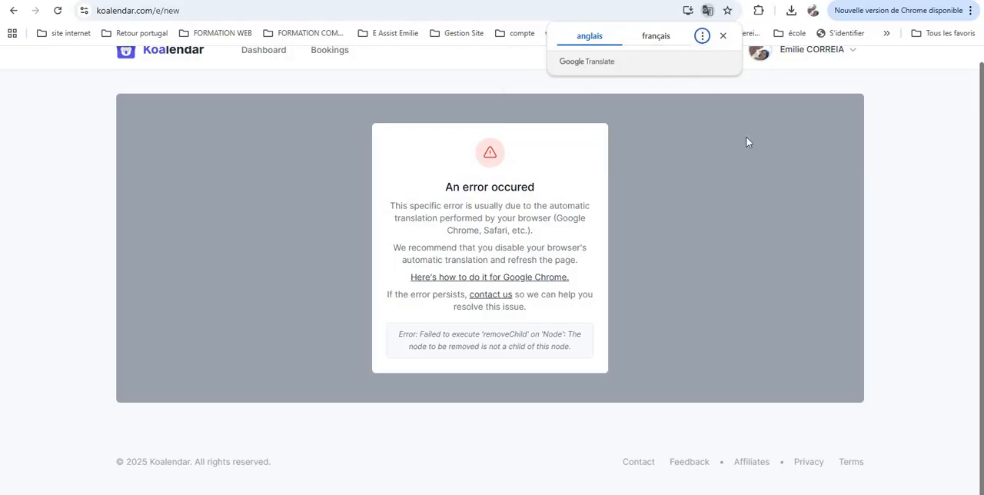
pyautogui.click(723, 36)
# Reload the booking page editor
pyautogui.click(666, 155)
pyautogui.click(666, 154)
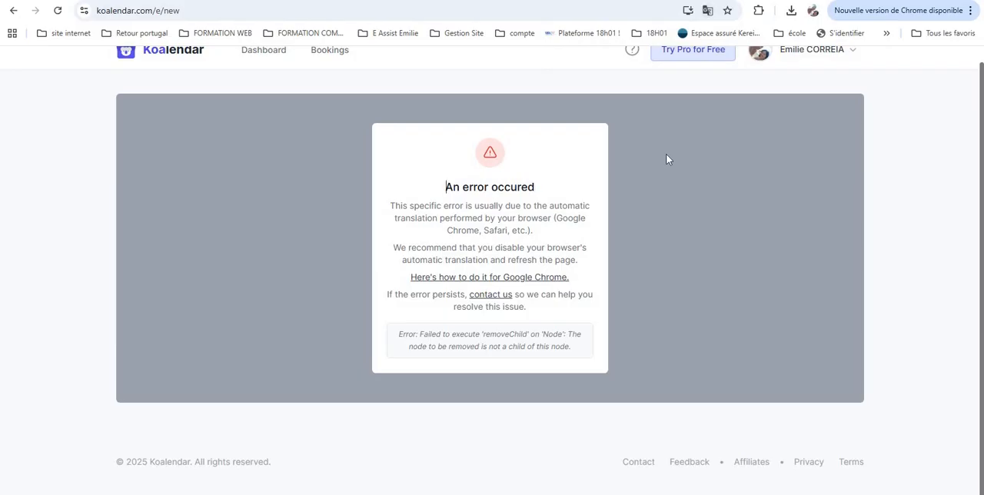
pyautogui.rightClick(667, 159)
pyautogui.click(707, 207)
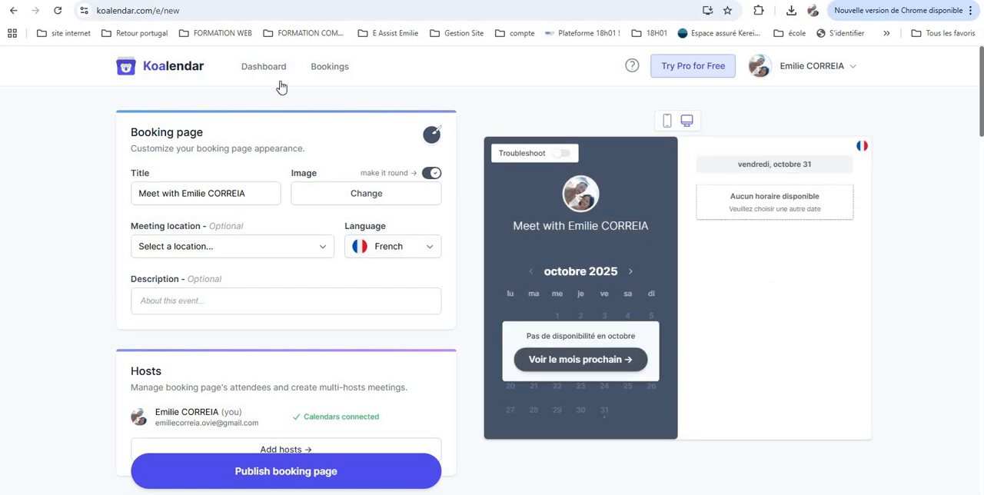
# Scroll through the reloaded editor to review the availability and connected calendar settings
pyautogui.scroll(-7, 256, 272)
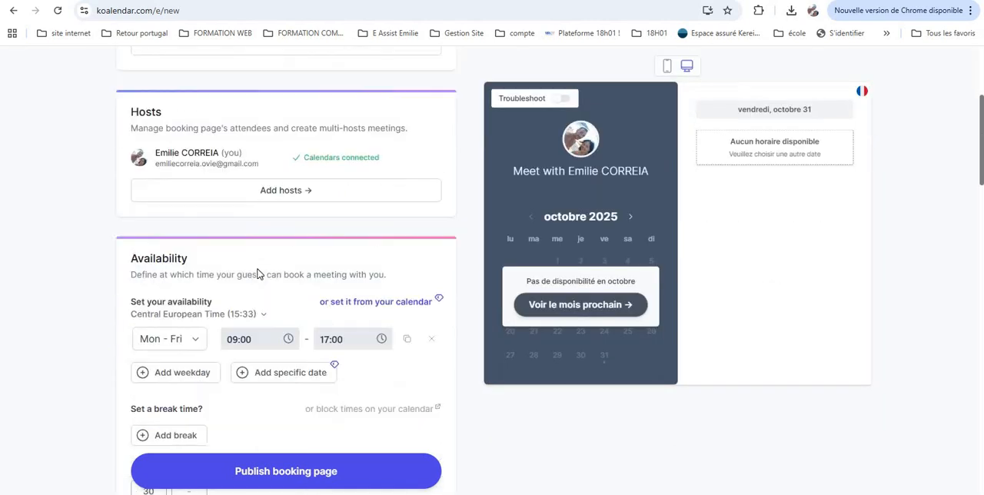
pyautogui.scroll(-6, 257, 273)
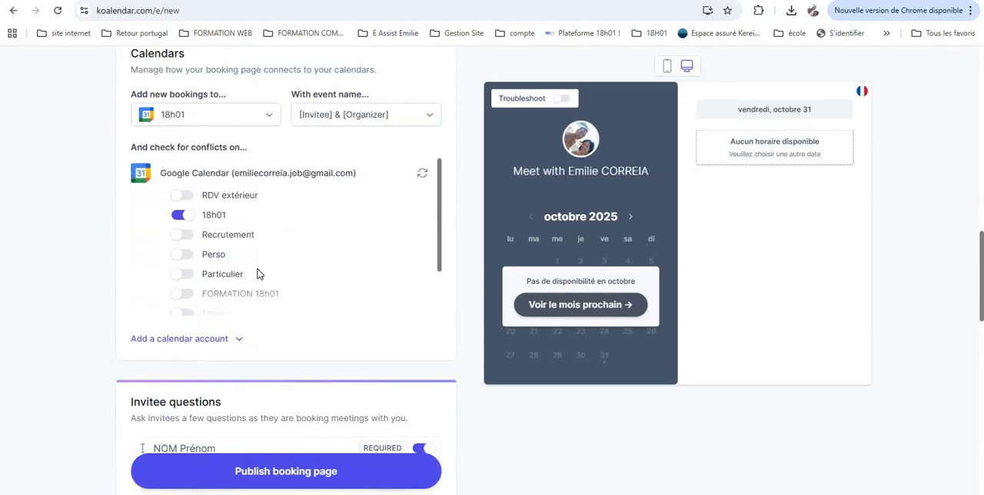
pyautogui.scroll(2, 226, 213)
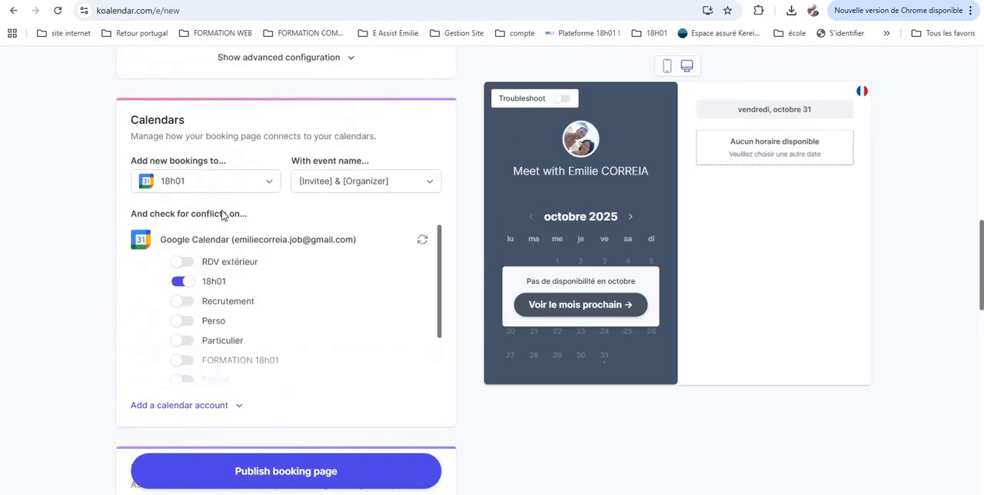
pyautogui.scroll(4, 281, 297)
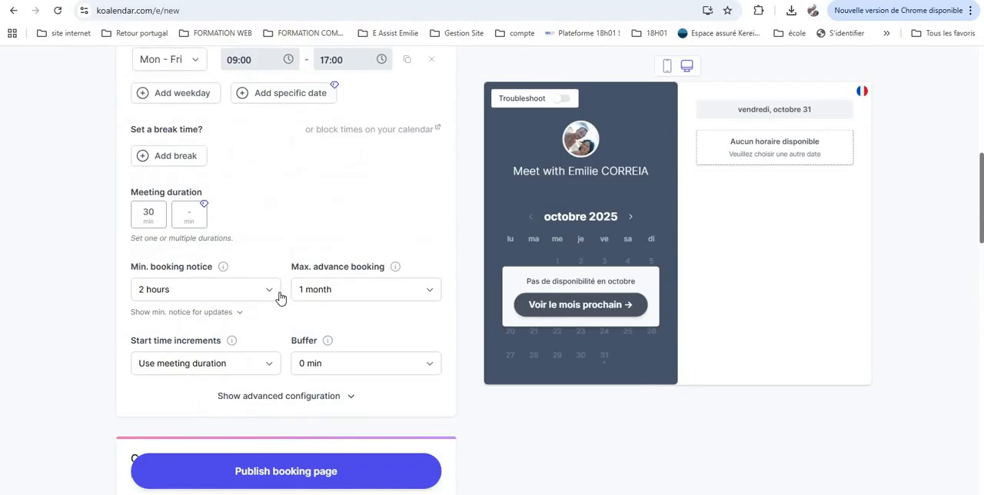
pyautogui.scroll(-6, 280, 293)
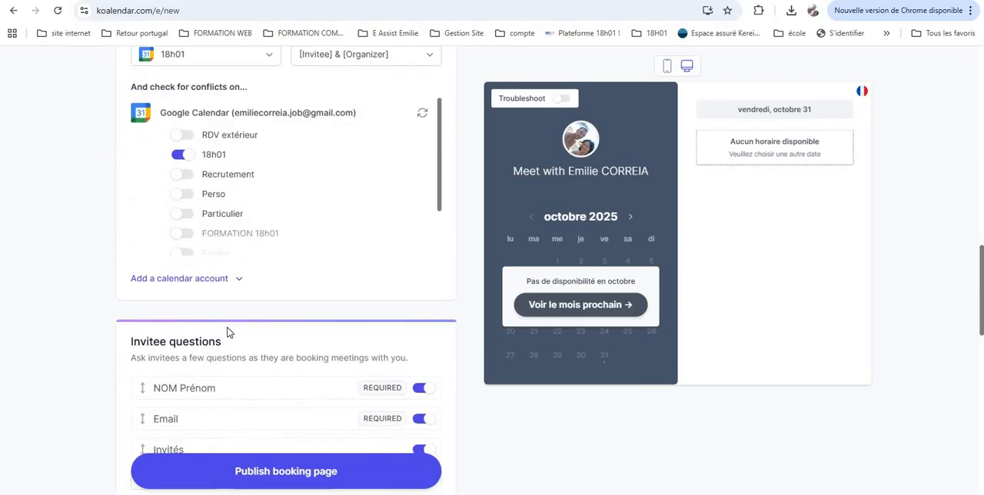
pyautogui.scroll(-5, 228, 330)
pyautogui.scroll(20, 226, 332)
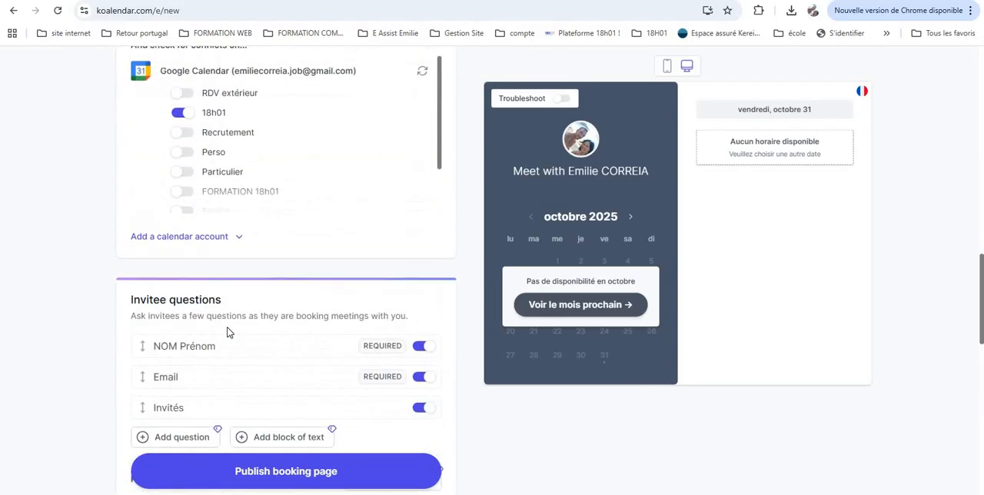
pyautogui.scroll(2, 227, 332)
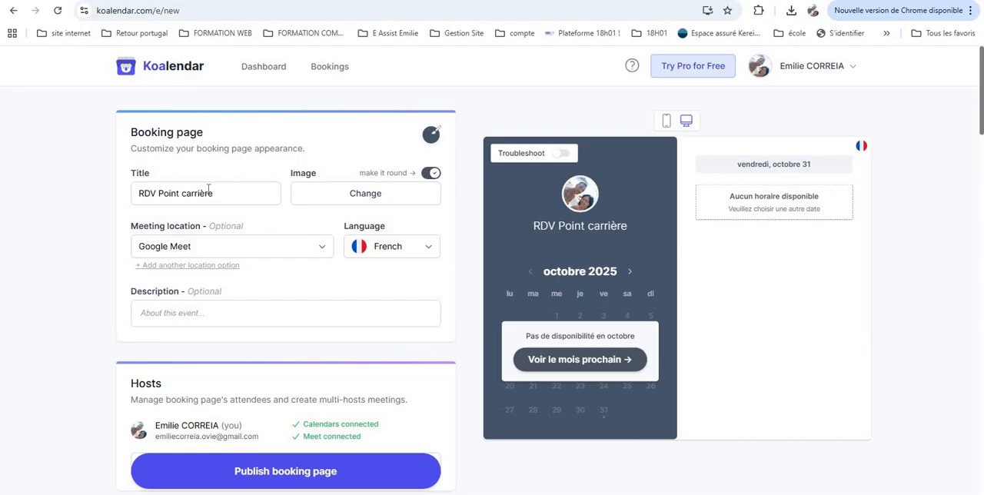
# Enter the booking page description "description que l 'on souhaite"
pyautogui.click(200, 313)
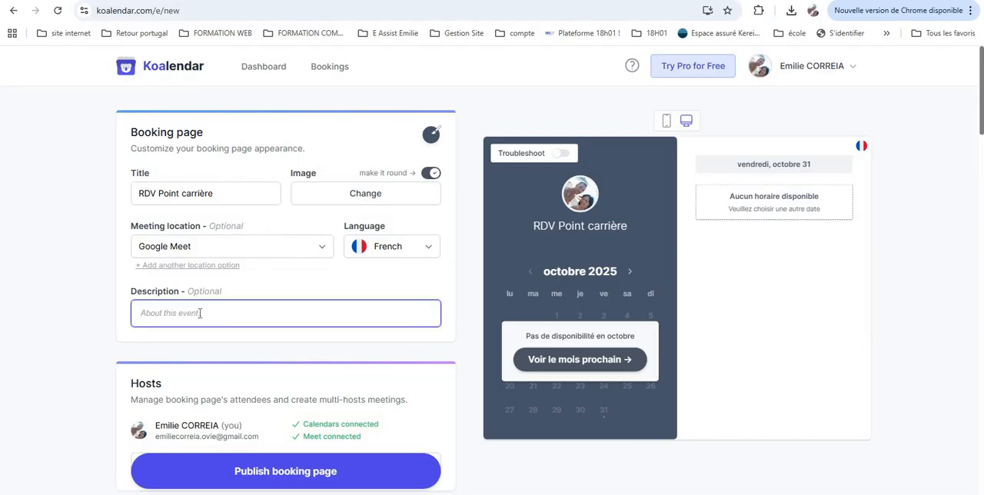
pyautogui.write('d')
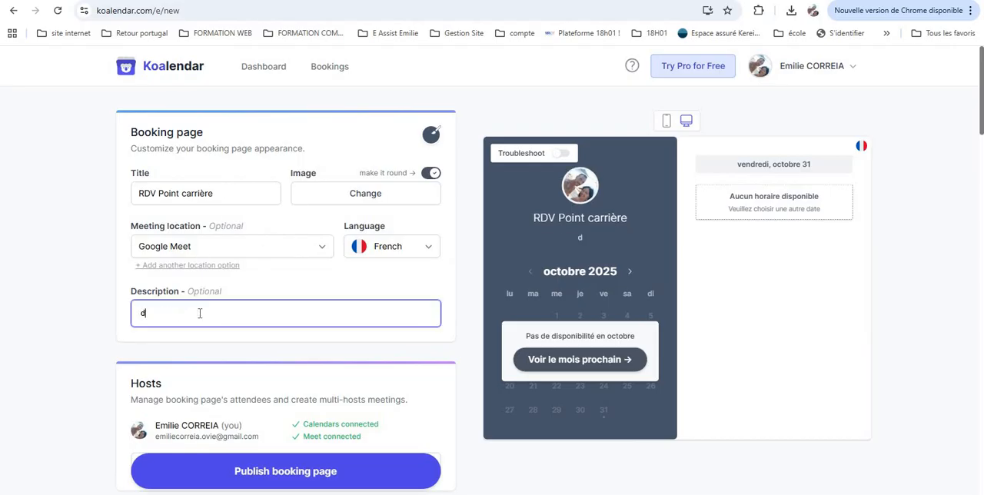
pyautogui.write('escription que')
pyautogui.write('l')
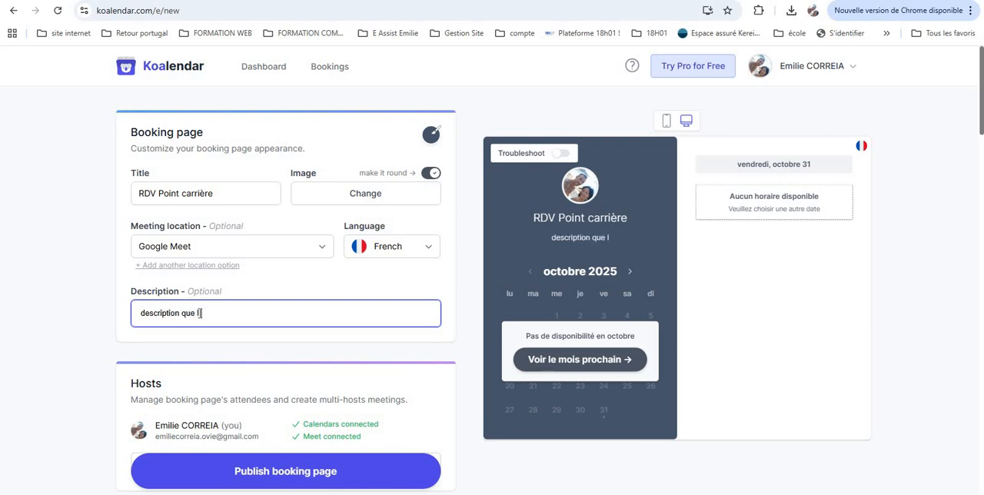
pyautogui.write(" 'on souhaite")
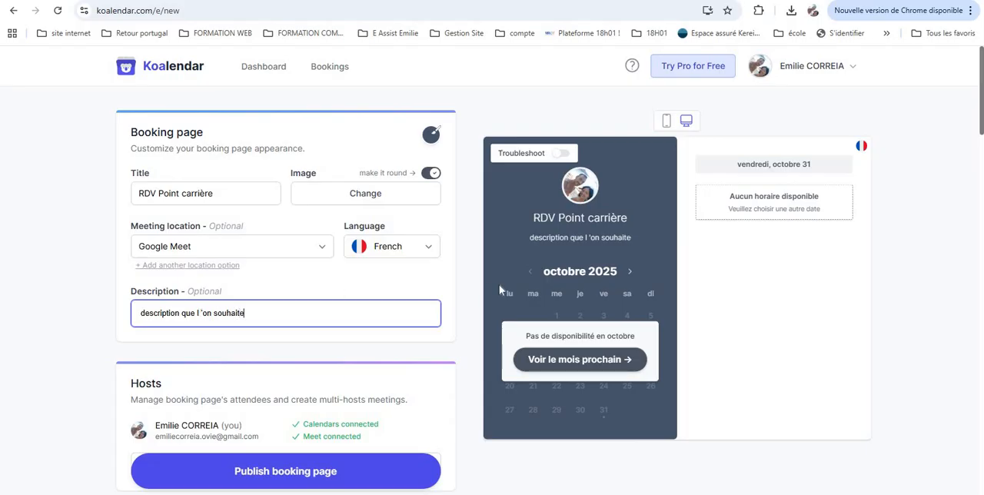
# Replace the booking page image with the A.E. publie picture from the Downloads folder
pyautogui.scroll(-1, 499, 289)
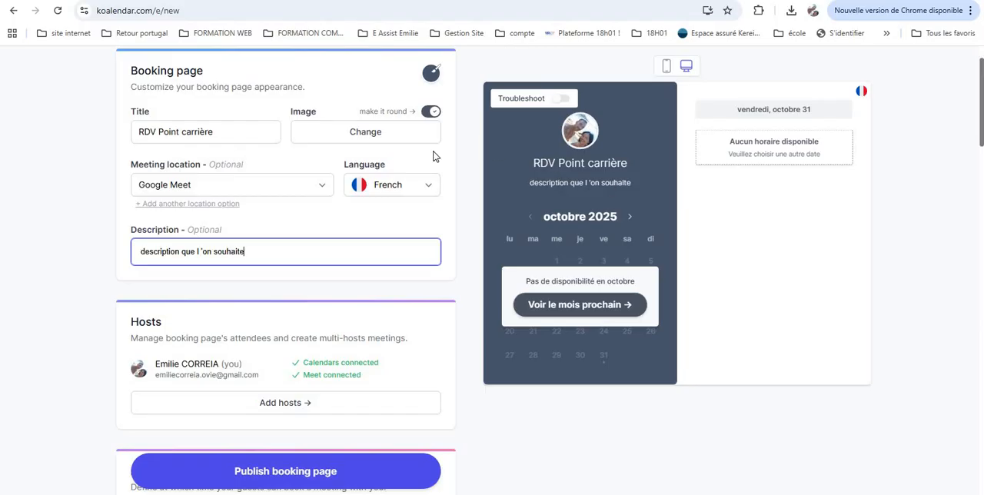
pyautogui.click(381, 136)
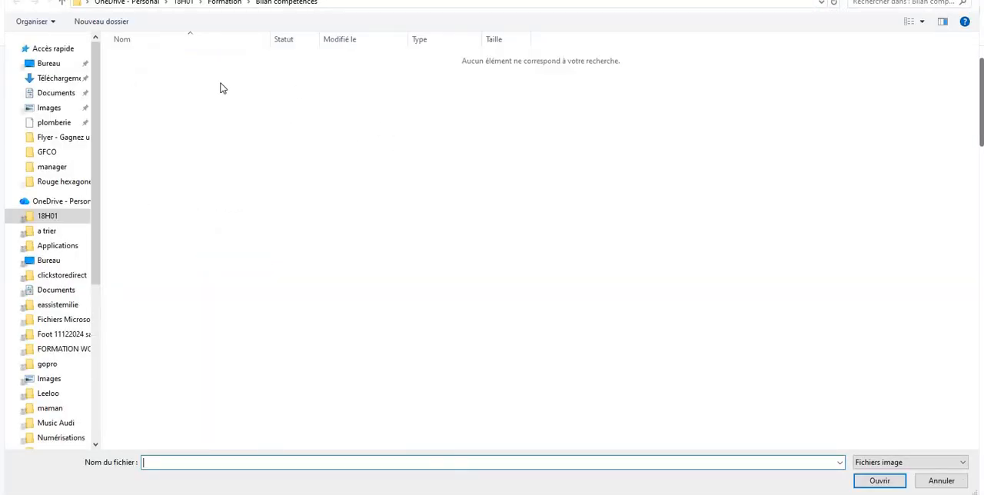
pyautogui.click(61, 78)
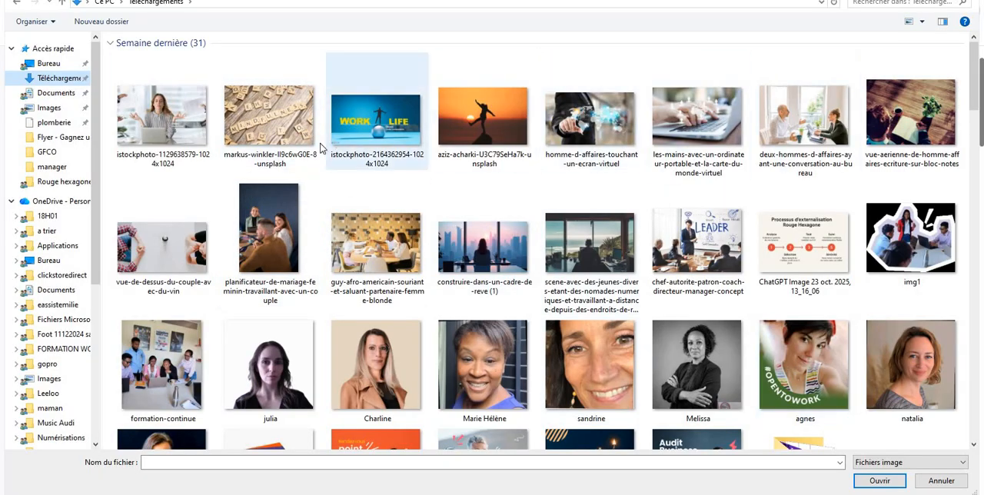
pyautogui.scroll(-5, 307, 154)
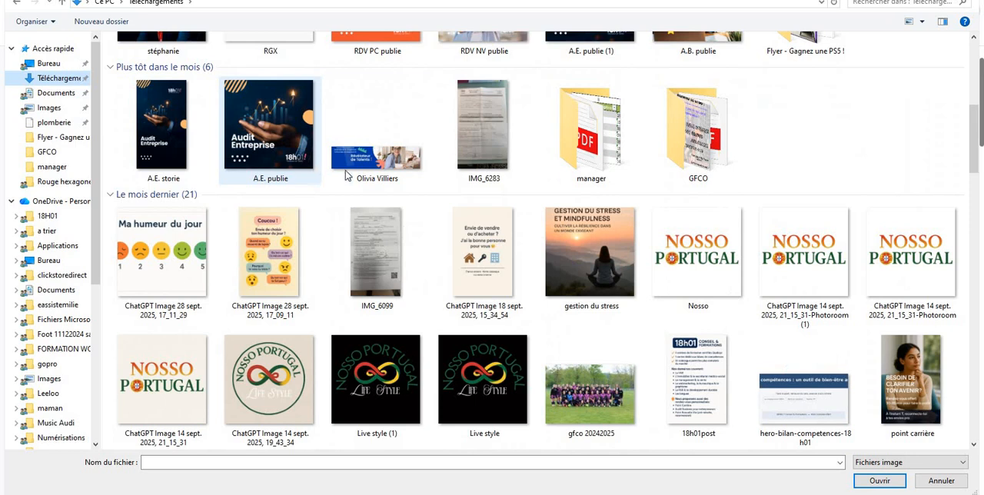
pyautogui.click(266, 148)
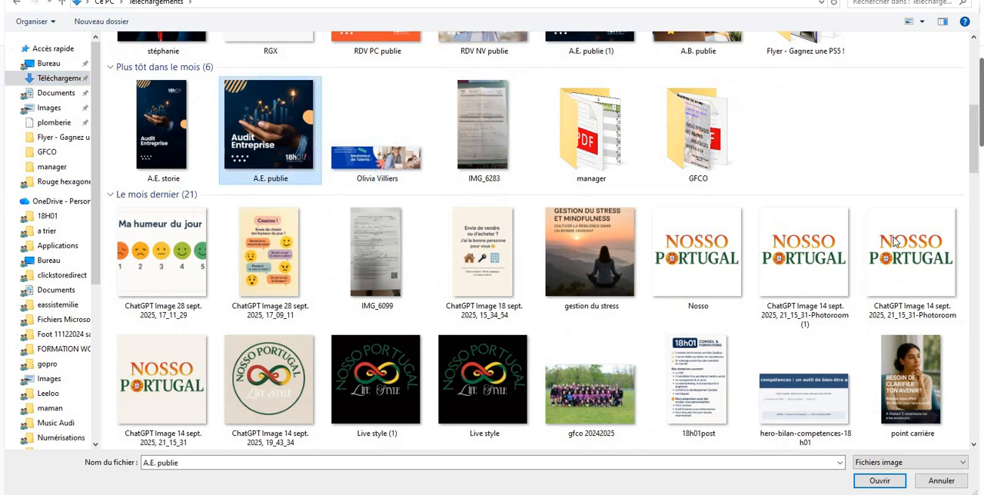
pyautogui.click(876, 480)
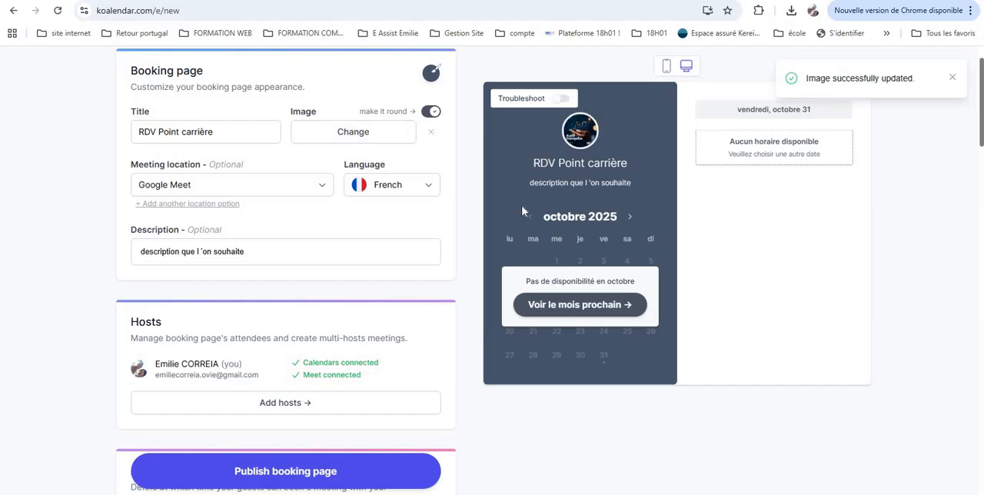
# Browse to next month in the booking page preview and scroll down to the availability settings
pyautogui.scroll(-1, 407, 253)
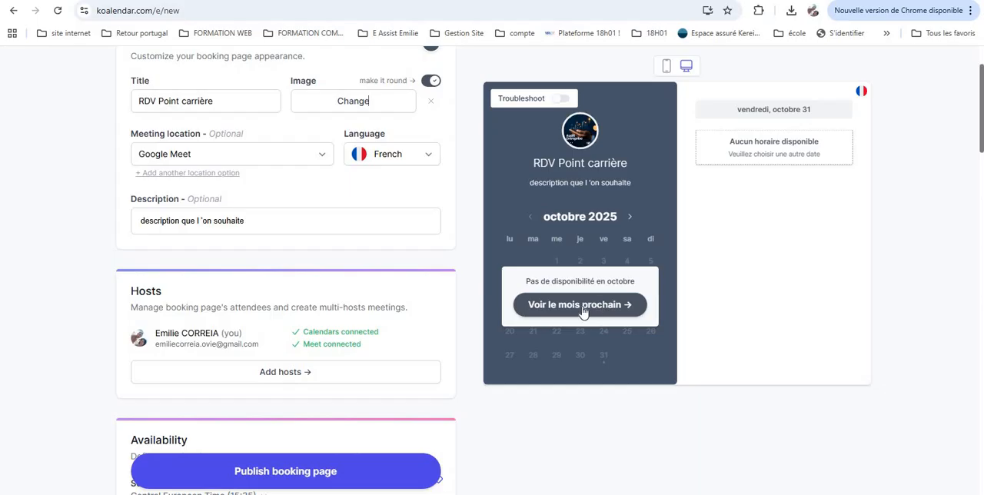
pyautogui.click(582, 306)
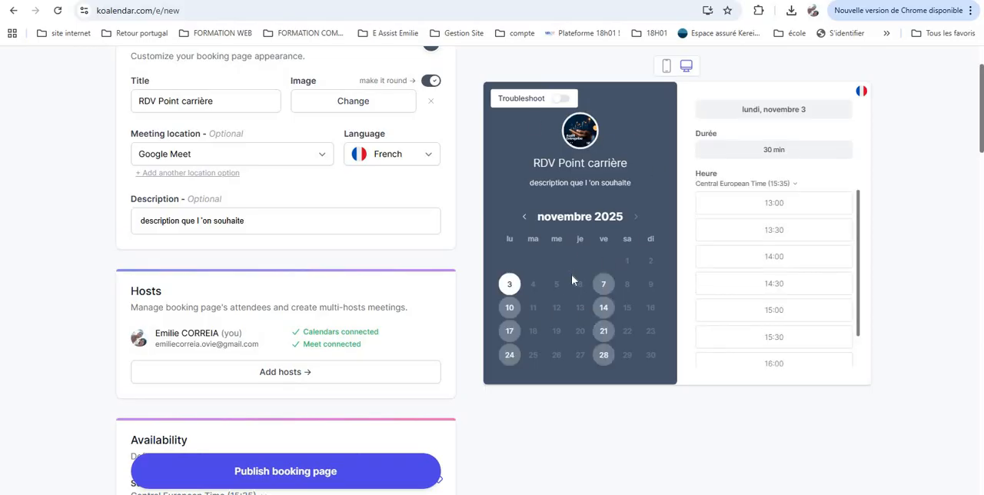
pyautogui.scroll(-1, 571, 275)
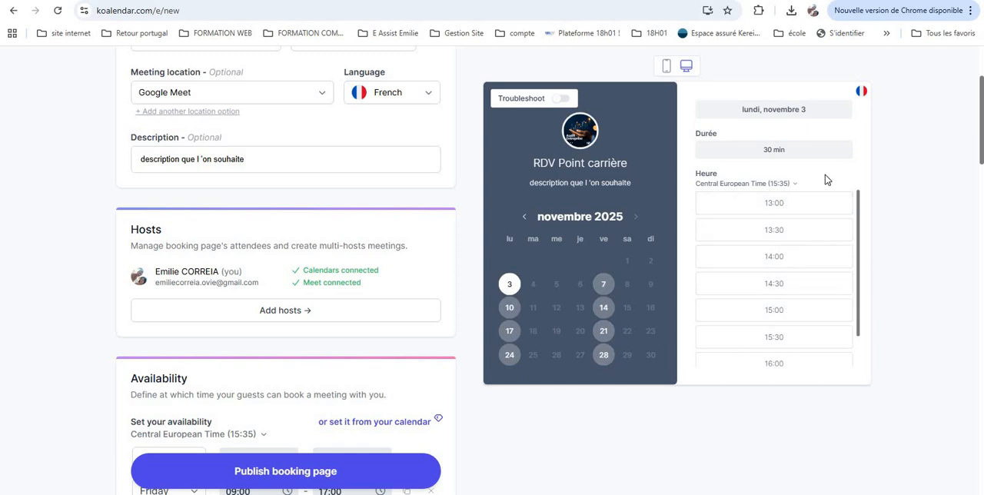
pyautogui.scroll(-3, 402, 296)
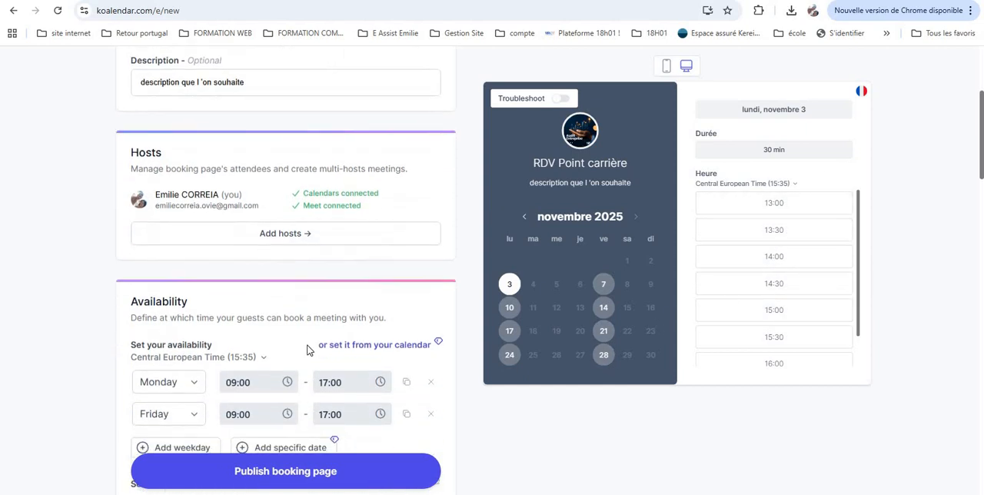
pyautogui.scroll(-4, 298, 348)
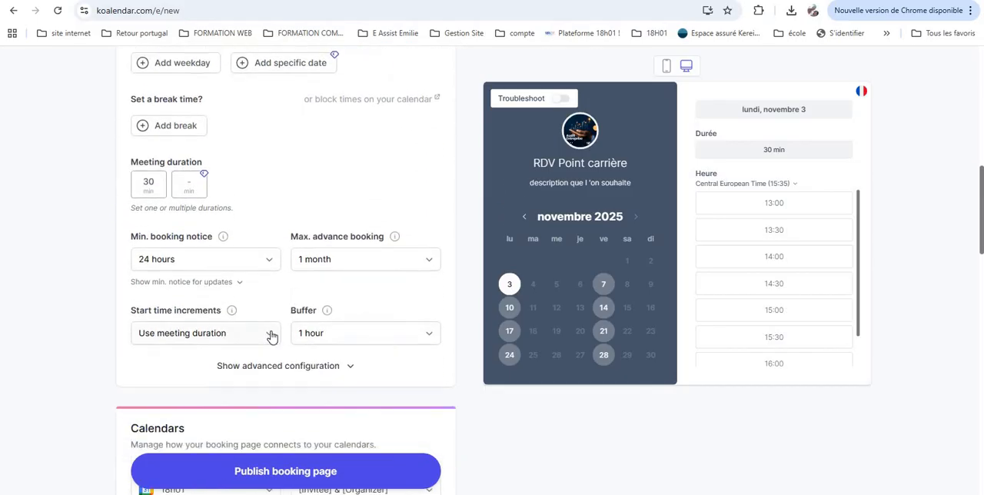
pyautogui.scroll(-1, 268, 335)
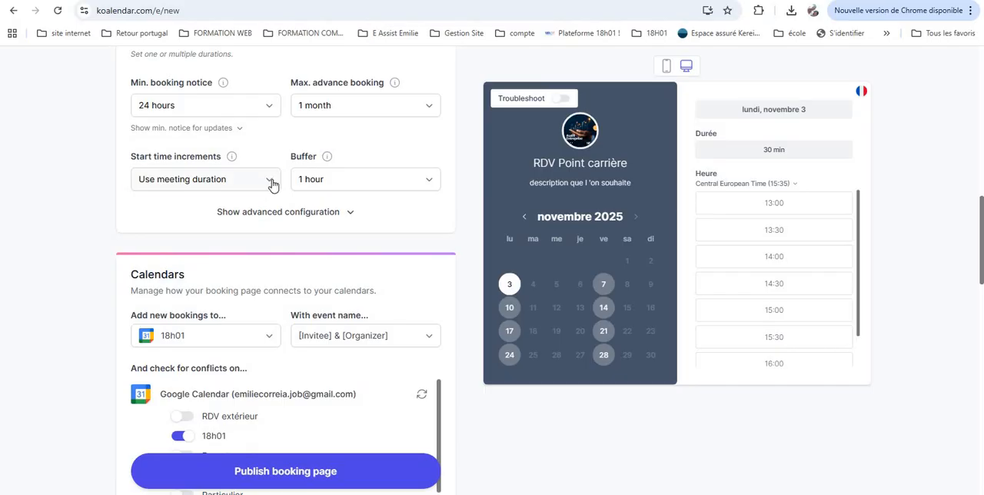
# Try start time increments of 1 hour and then 15 min
pyautogui.click(271, 183)
pyautogui.scroll(-1, 219, 308)
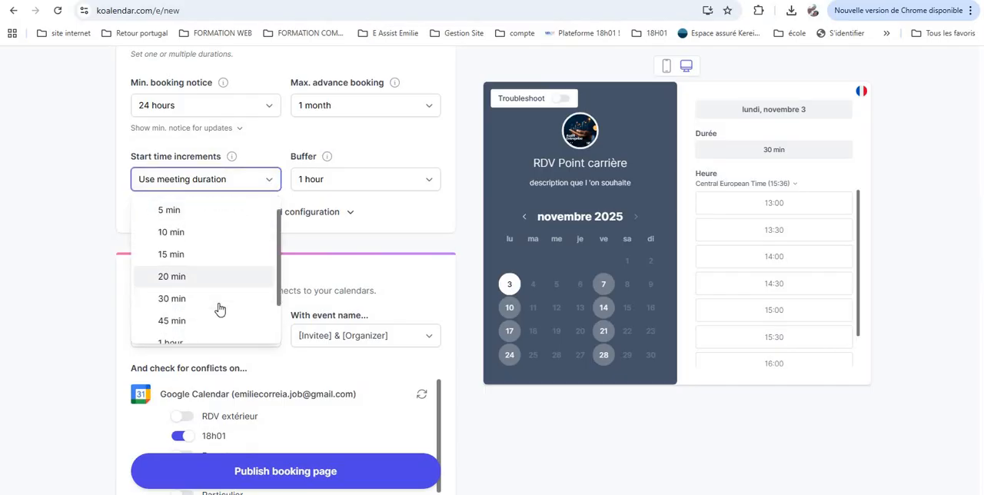
pyautogui.scroll(-1, 219, 308)
pyautogui.click(187, 289)
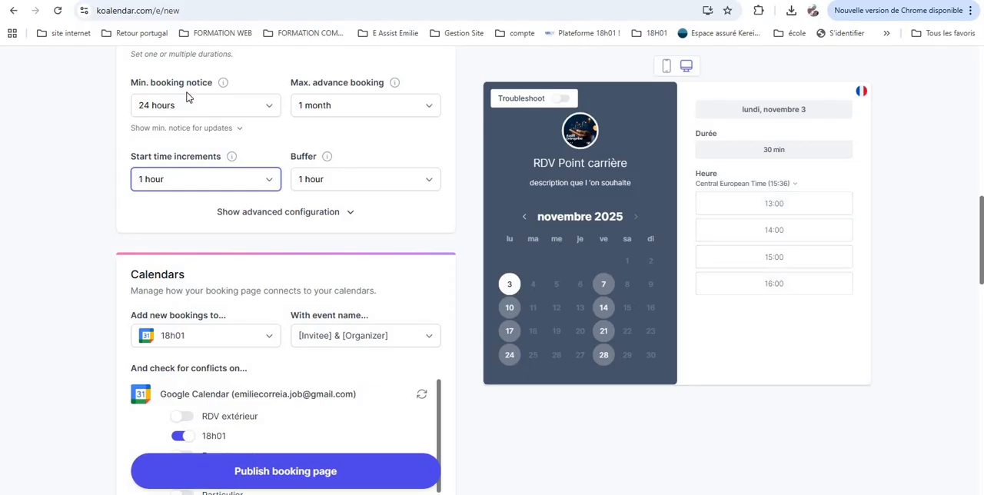
pyautogui.click(267, 181)
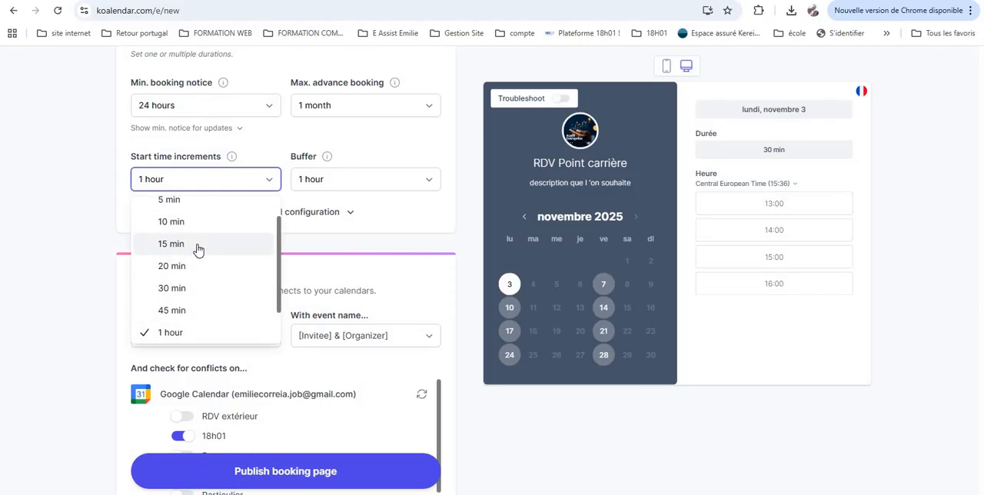
pyautogui.click(198, 246)
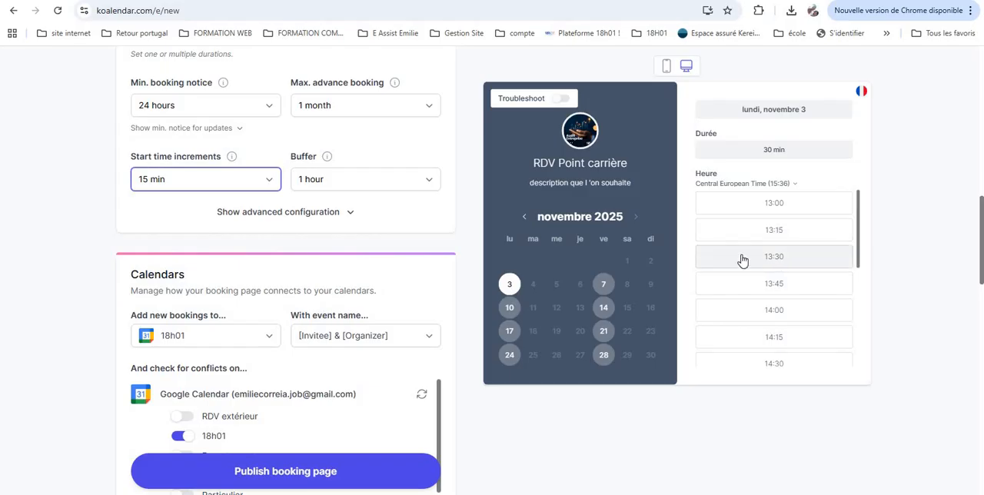
# Set the start time increments back to 1 hour, leaving the buffer at 1 hour
pyautogui.click(308, 181)
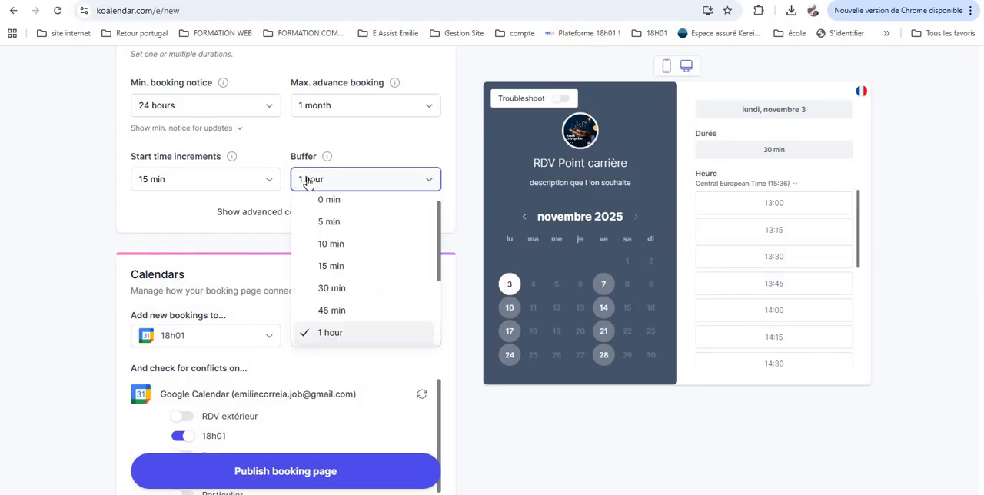
pyautogui.click(308, 182)
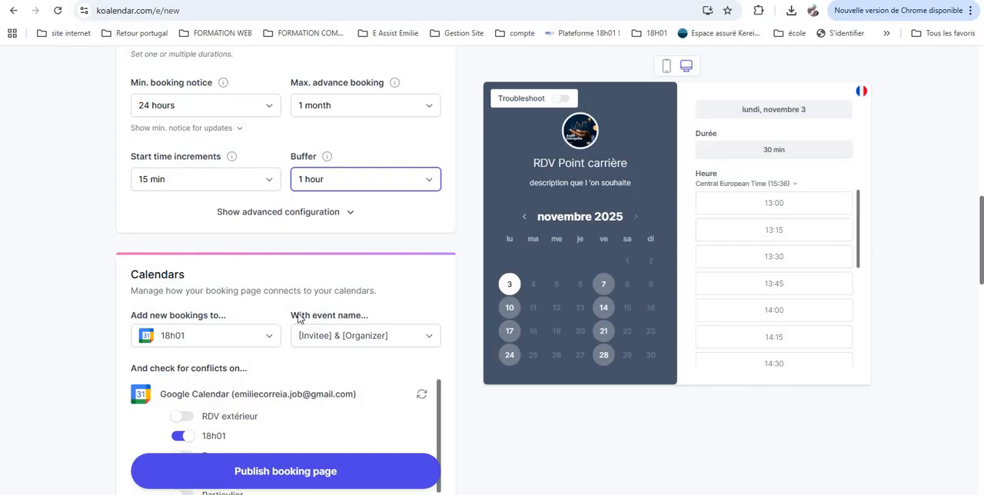
pyautogui.click(193, 180)
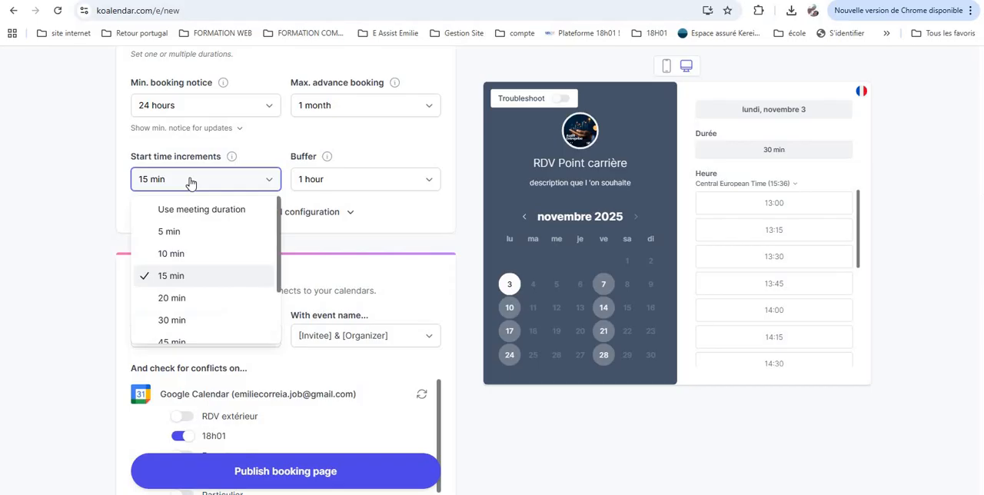
pyautogui.scroll(-3, 202, 291)
pyautogui.click(201, 289)
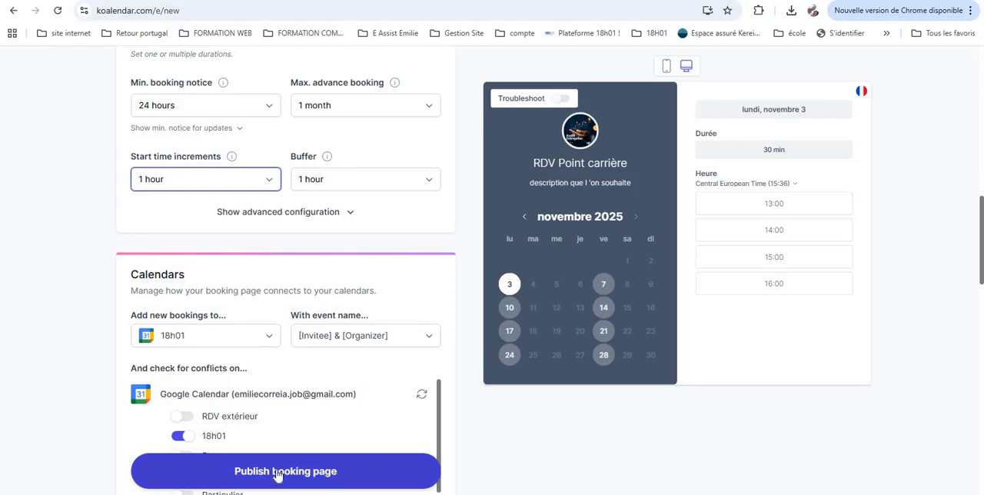
# Enable conflict checking on all the listed Google calendars, from RDV extérieur through Pro
pyautogui.scroll(-2, 281, 361)
pyautogui.scroll(-2, 246, 307)
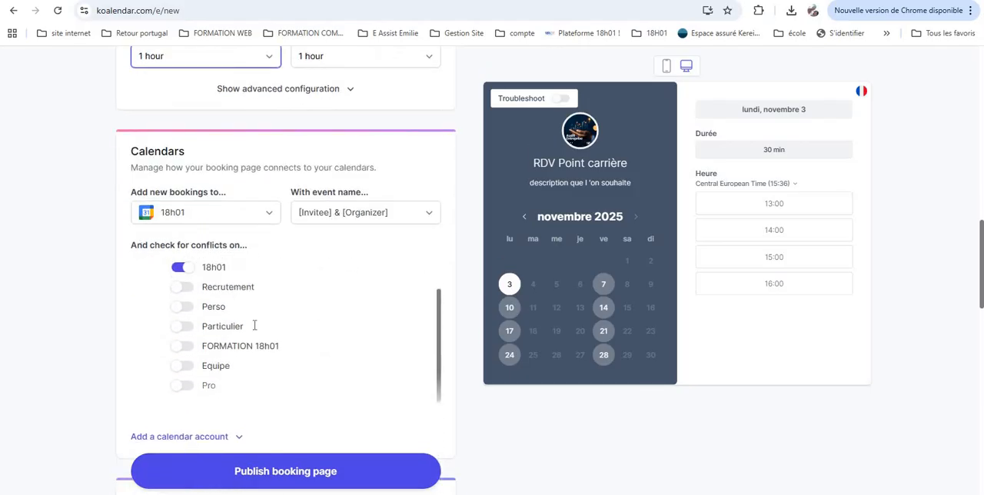
pyautogui.scroll(2, 254, 326)
pyautogui.click(178, 293)
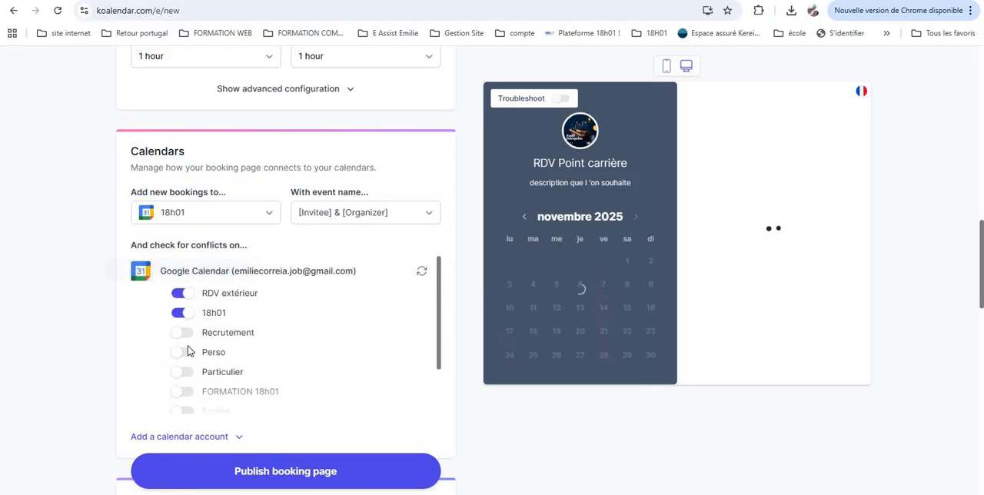
pyautogui.click(182, 332)
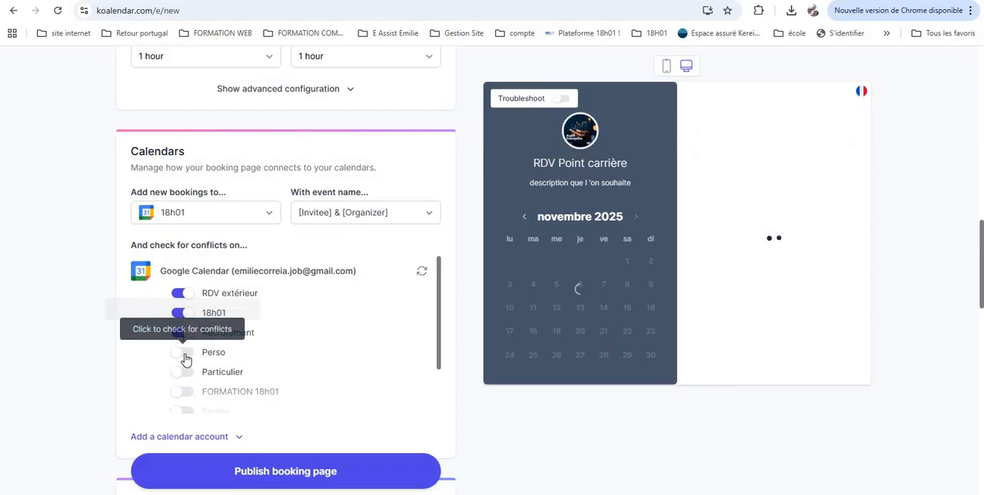
pyautogui.click(231, 373)
pyautogui.scroll(-2, 211, 323)
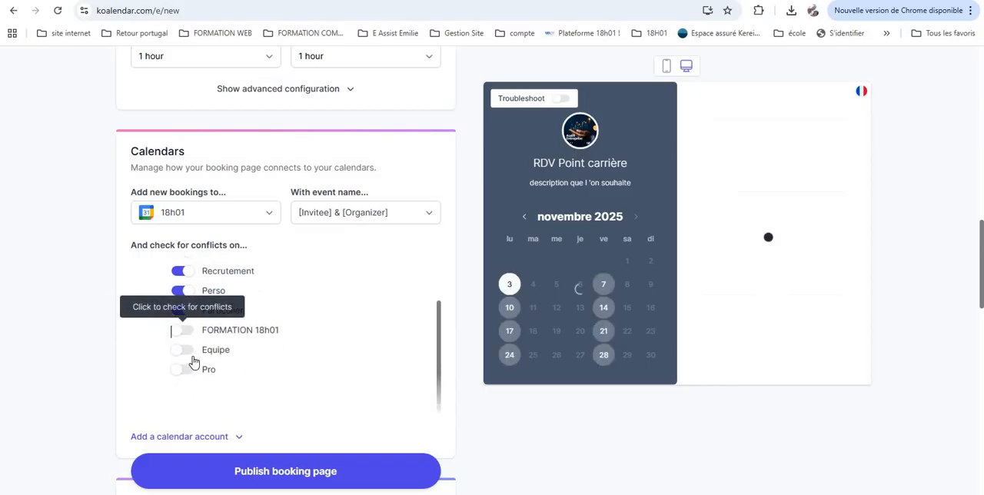
pyautogui.click(192, 359)
pyautogui.click(191, 380)
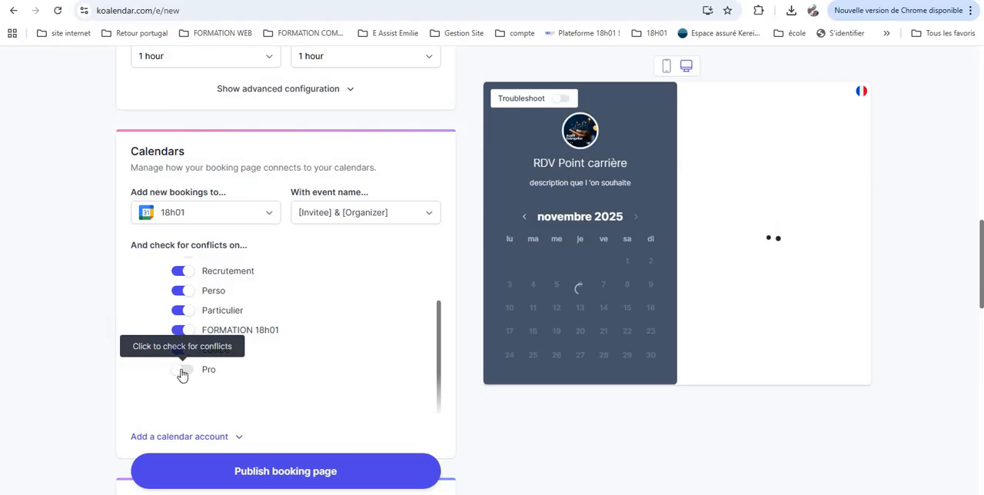
pyautogui.click(237, 383)
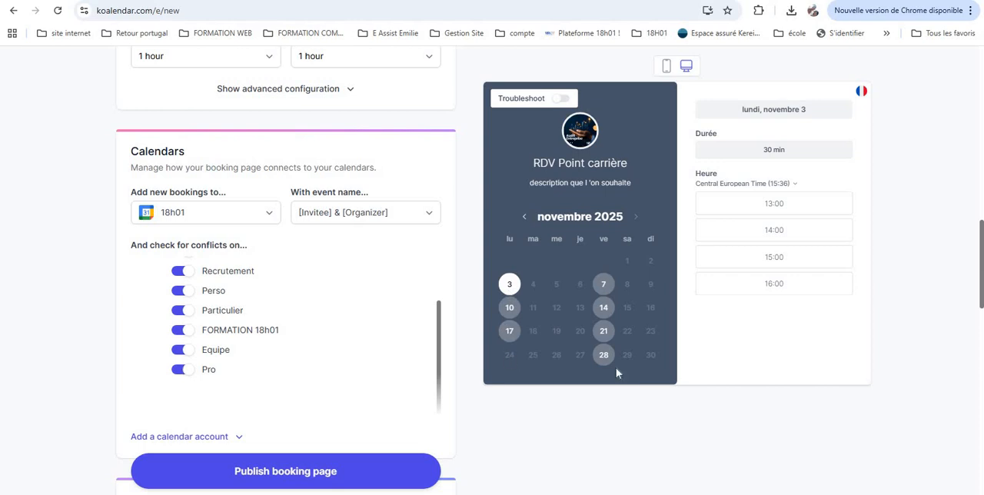
# Preview Friday 7 November's slots, then publish the booking page and close the confirmation dialog
pyautogui.click(602, 289)
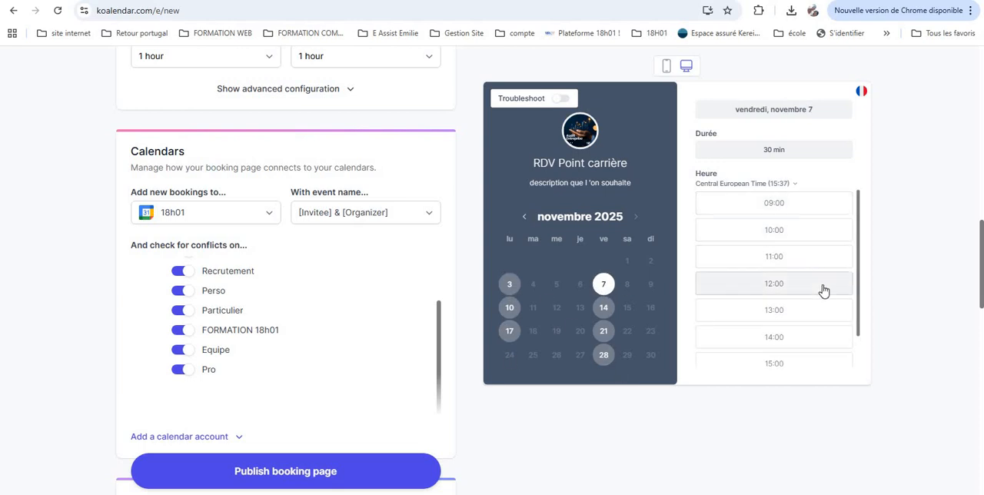
pyautogui.scroll(-1, 811, 295)
pyautogui.scroll(-2, 311, 335)
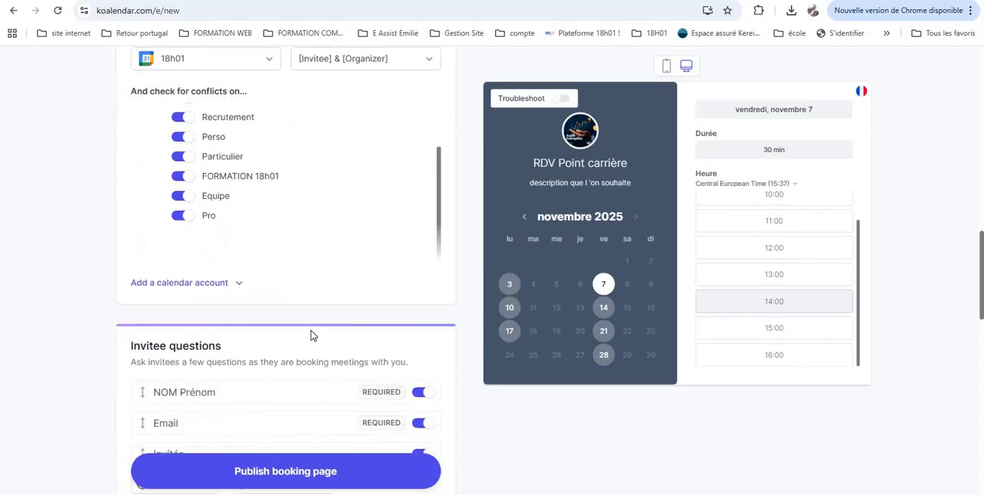
pyautogui.click(285, 472)
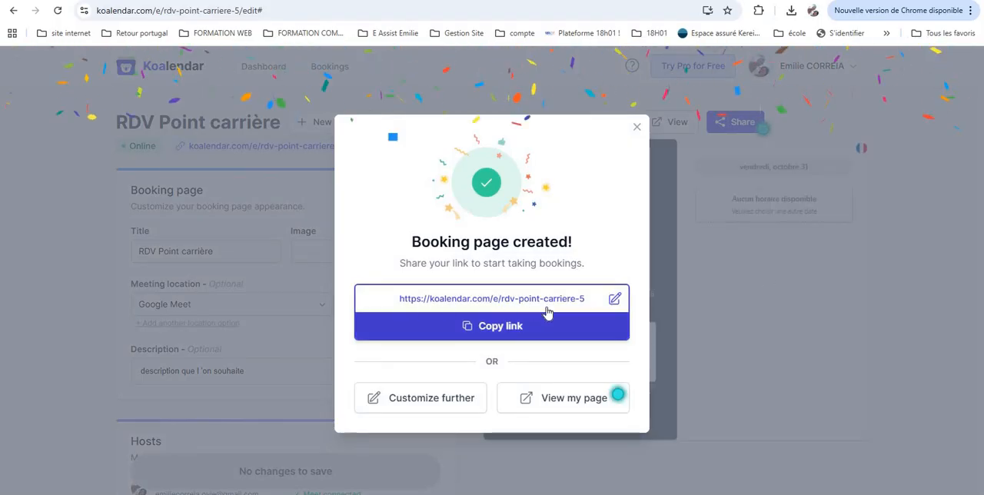
pyautogui.click(636, 127)
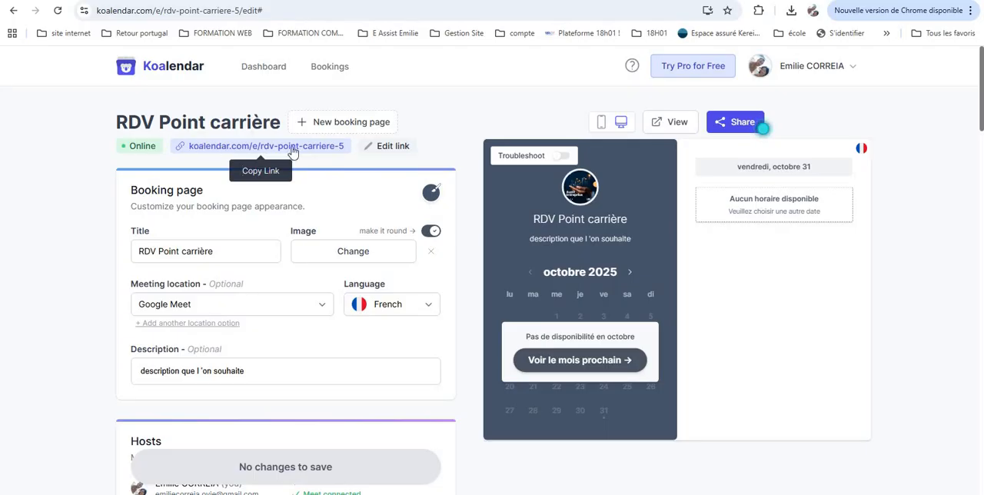
# Change the RDV Point carrière booking page's link slug to PCemilie and save it
pyautogui.click(380, 150)
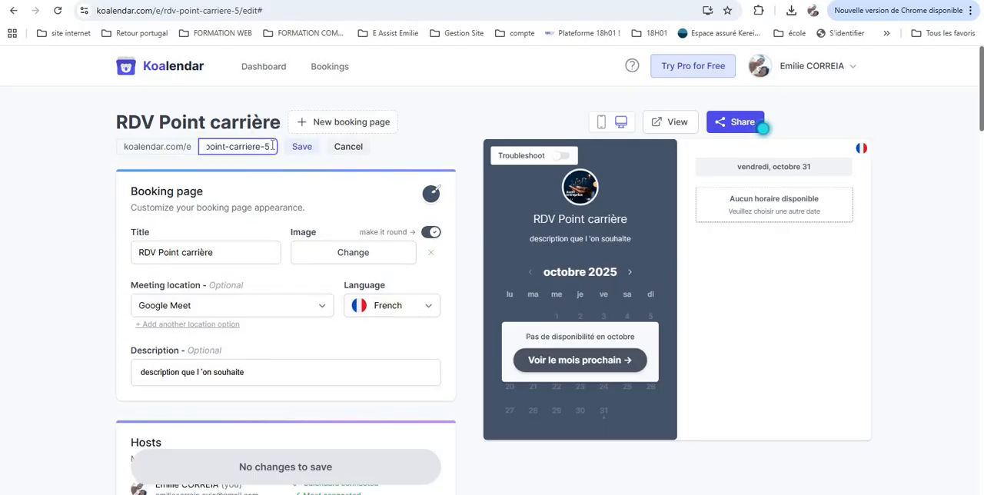
pyautogui.tripleClick(234, 146)
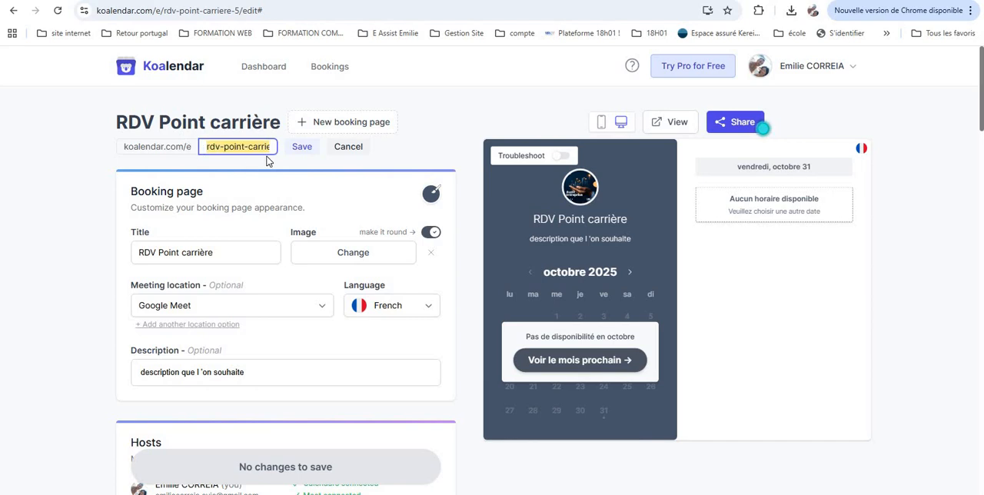
pyautogui.write('PC')
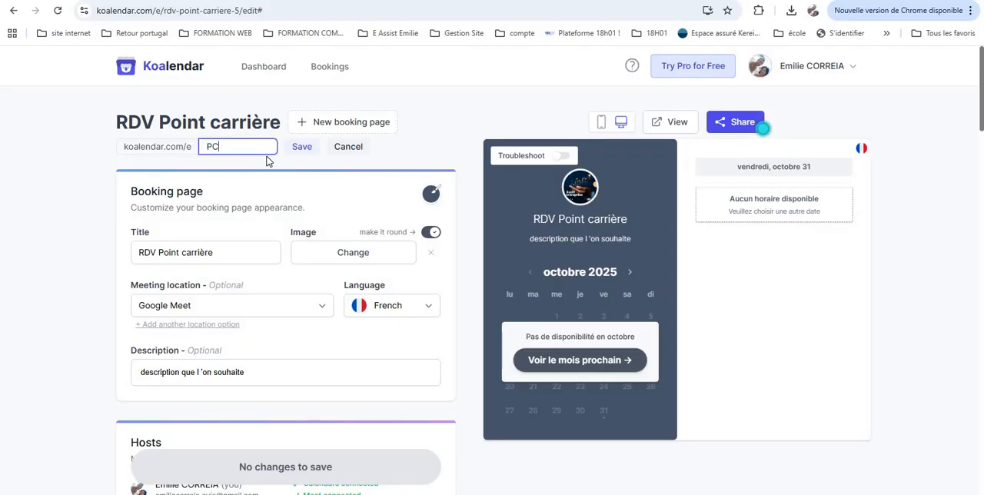
pyautogui.click(297, 149)
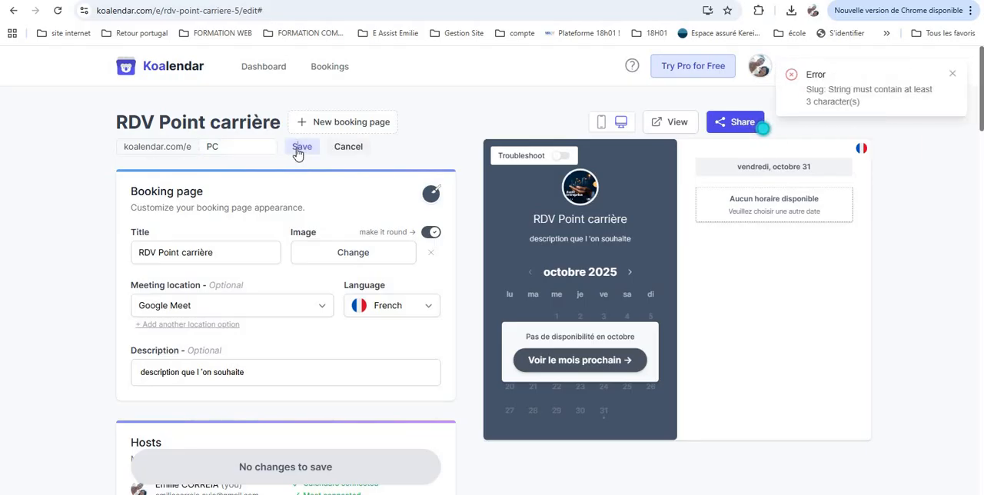
pyautogui.click(228, 149)
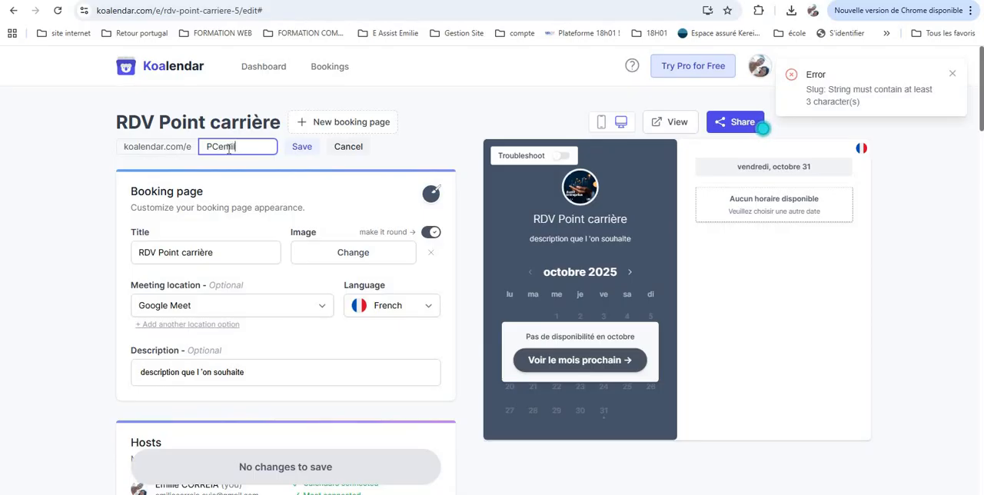
pyautogui.click(301, 153)
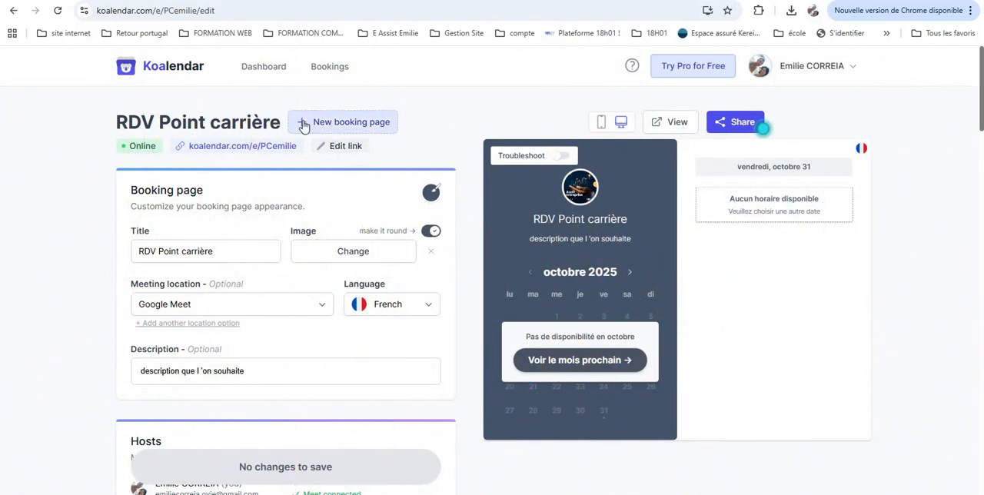
# Create a new booking page and set its title to Audit buisness
pyautogui.click(369, 127)
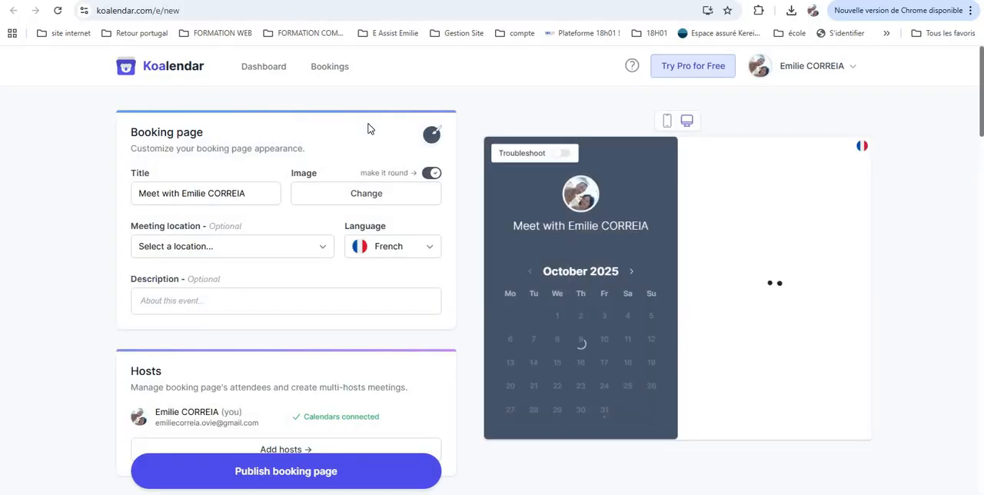
pyautogui.moveTo(258, 194); pyautogui.dragTo(98, 183)
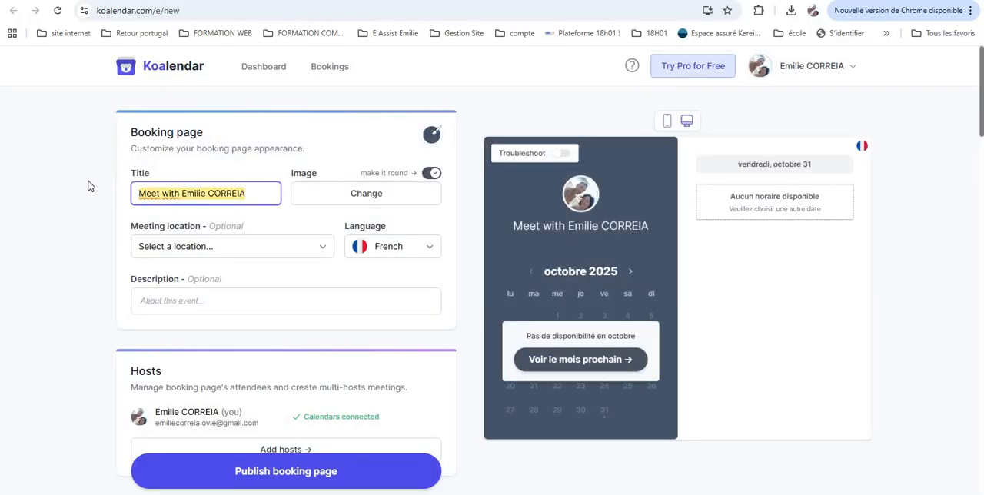
pyautogui.write('DV')
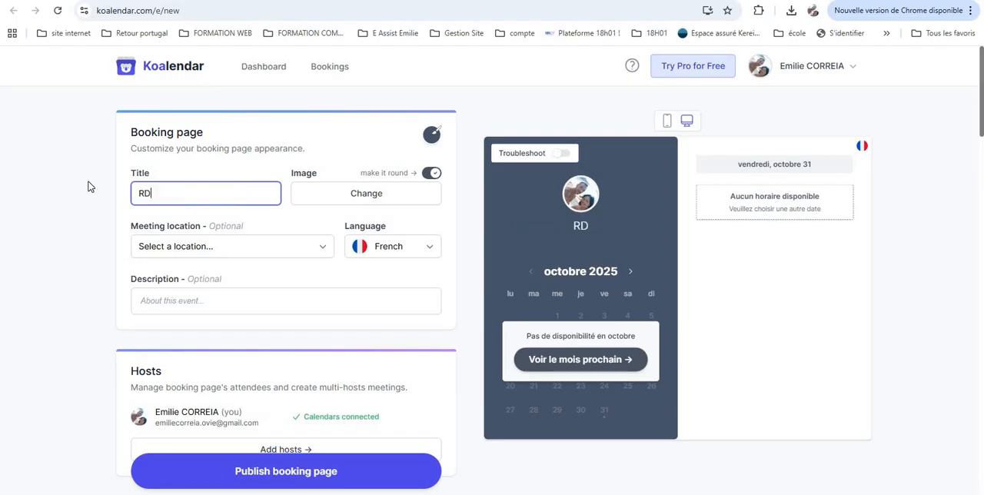
pyautogui.press('BackSpace')
pyautogui.press('BackSpace')
pyautogui.press('BackSpace')
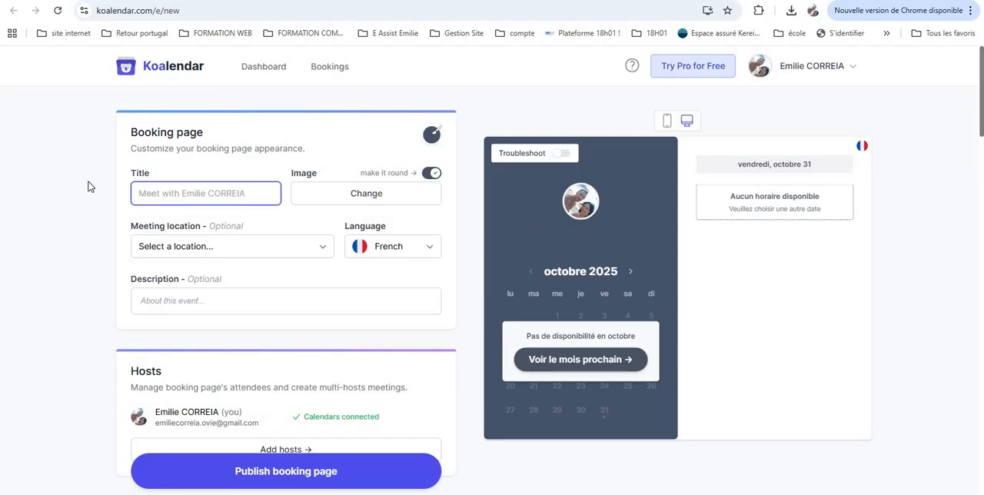
pyautogui.write('Audit ')
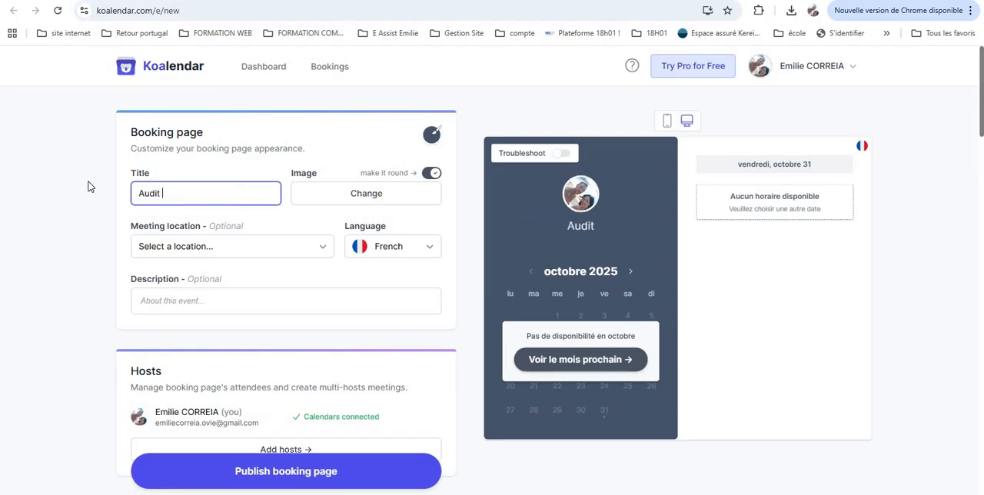
pyautogui.write('buisness')
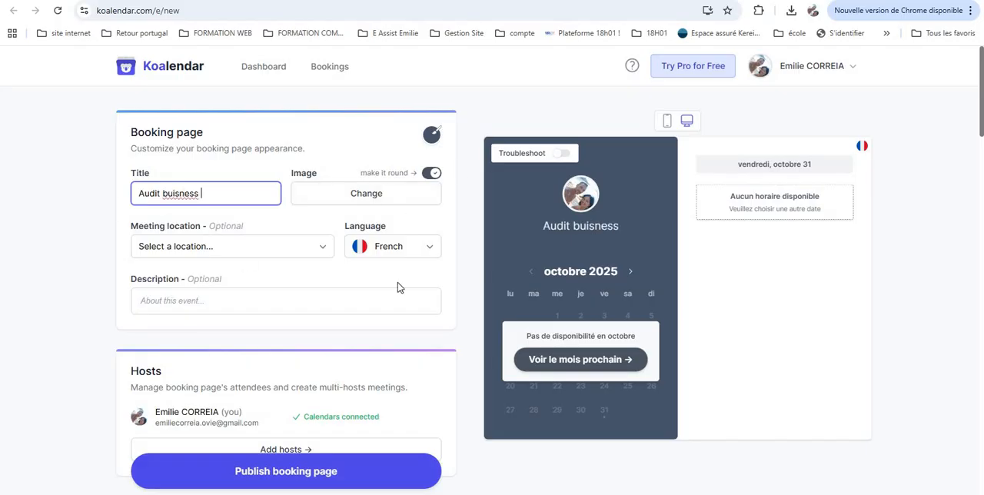
# Publish the Audit buisness booking page and close the confirmation dialog
pyautogui.scroll(-6, 391, 297)
pyautogui.scroll(-5, 345, 312)
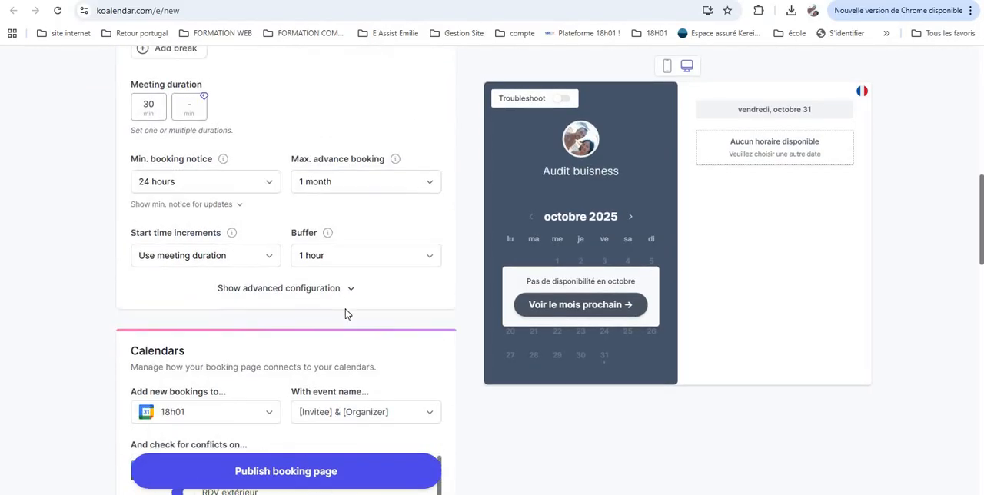
pyautogui.scroll(-2, 345, 312)
pyautogui.scroll(-2, 323, 345)
pyautogui.scroll(-3, 299, 392)
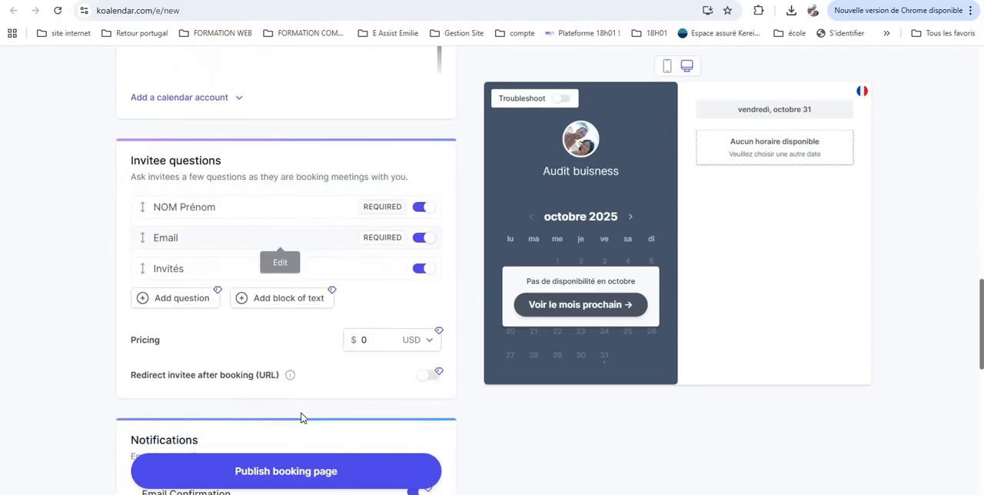
pyautogui.scroll(5, 265, 132)
pyautogui.scroll(8, 266, 134)
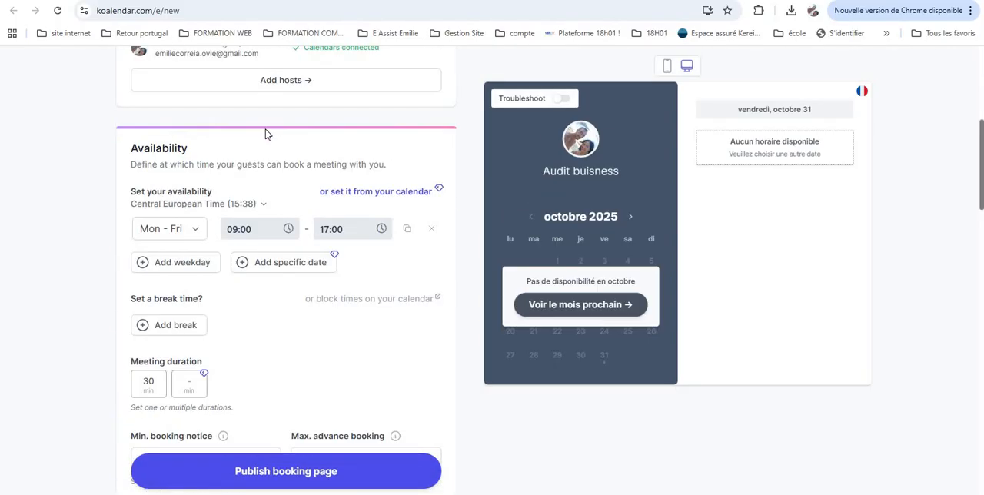
pyautogui.click(290, 474)
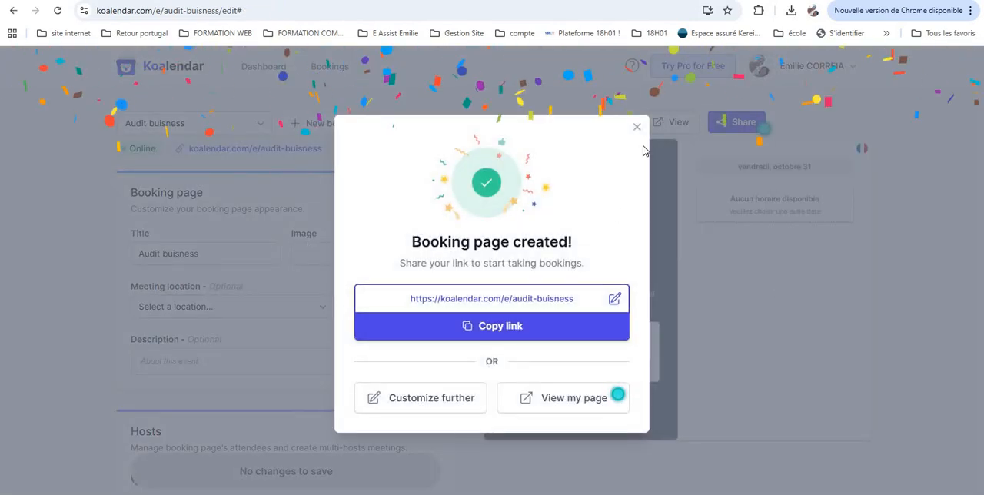
pyautogui.click(636, 124)
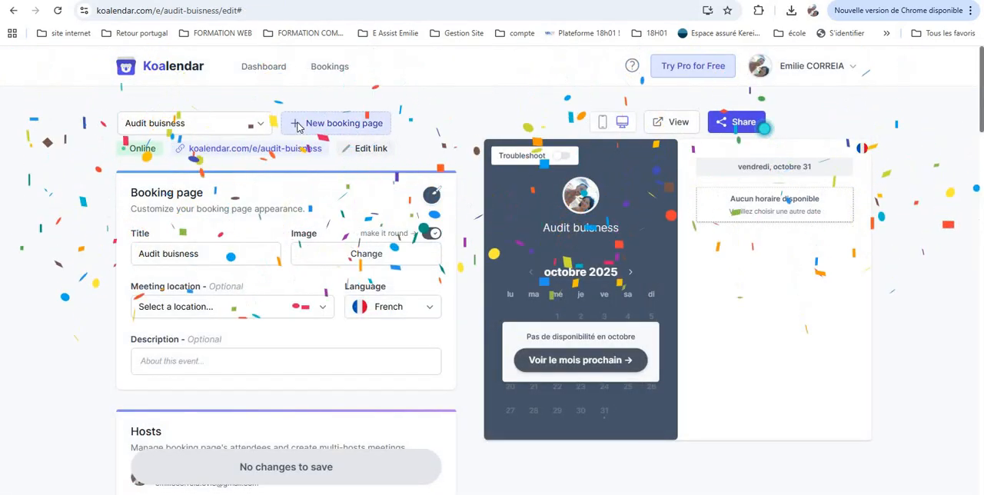
pyautogui.click(355, 151)
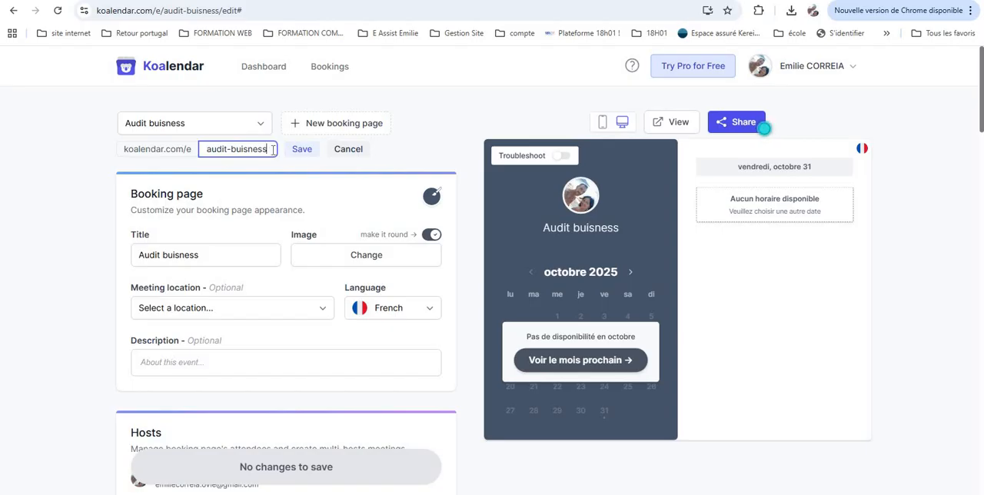
pyautogui.moveTo(272, 150); pyautogui.dragTo(189, 153)
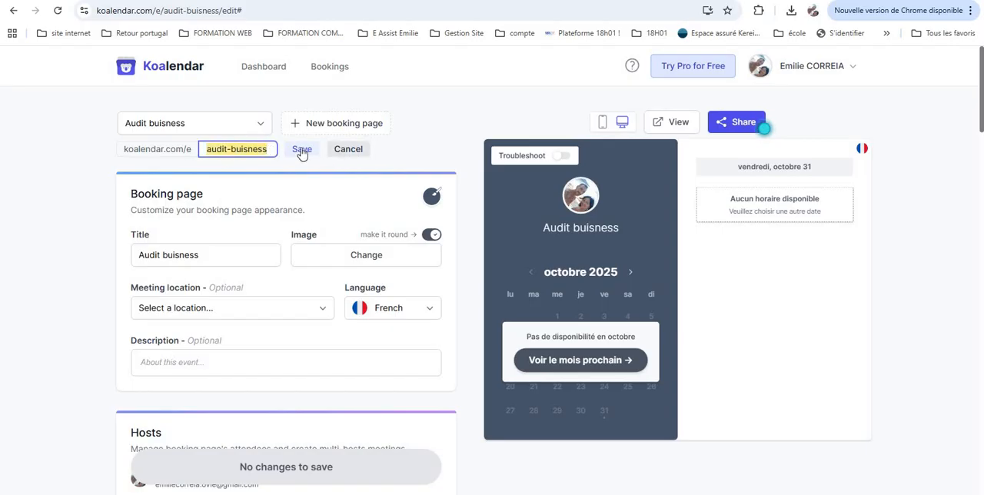
pyautogui.click(350, 149)
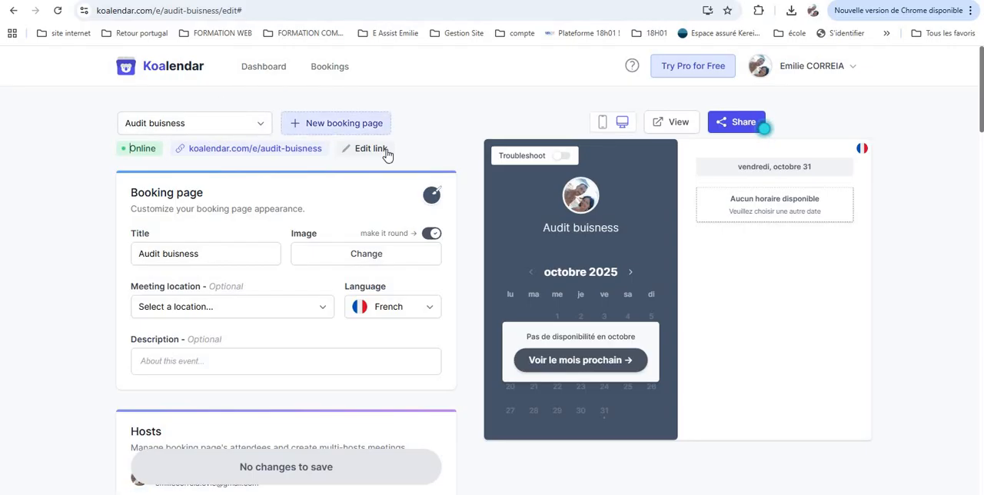
# Copy the personal scheduling page link from the dashboard and open it in a new browser tab
pyautogui.click(265, 69)
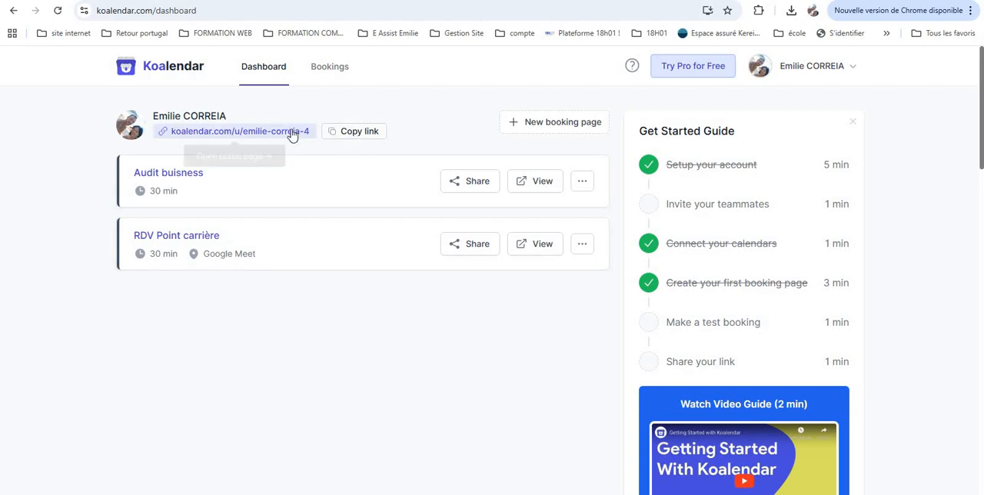
pyautogui.click(345, 136)
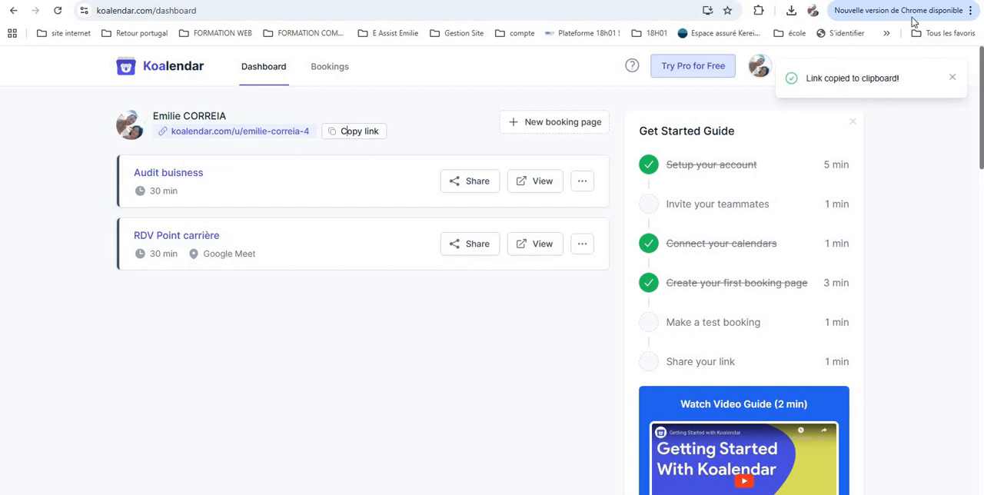
pyautogui.hotkey('ctrl', 't')
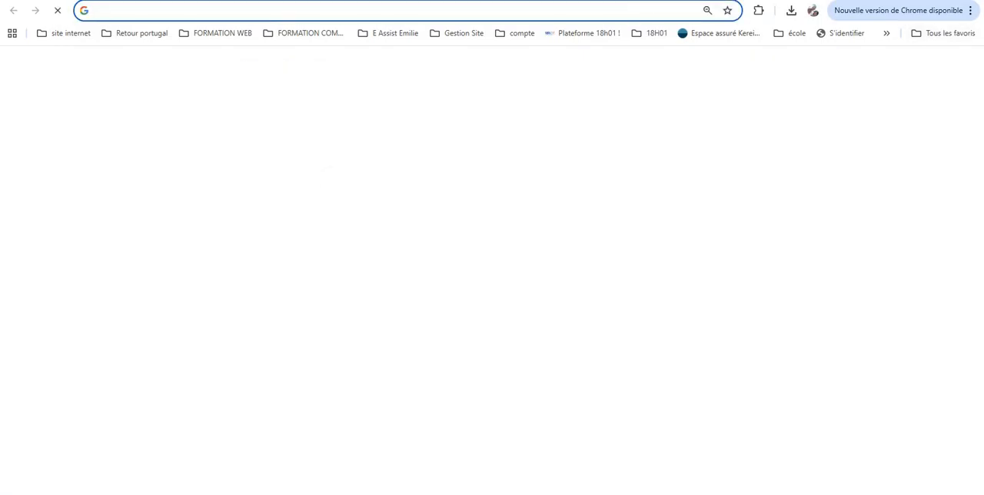
pyautogui.rightClick(584, 11)
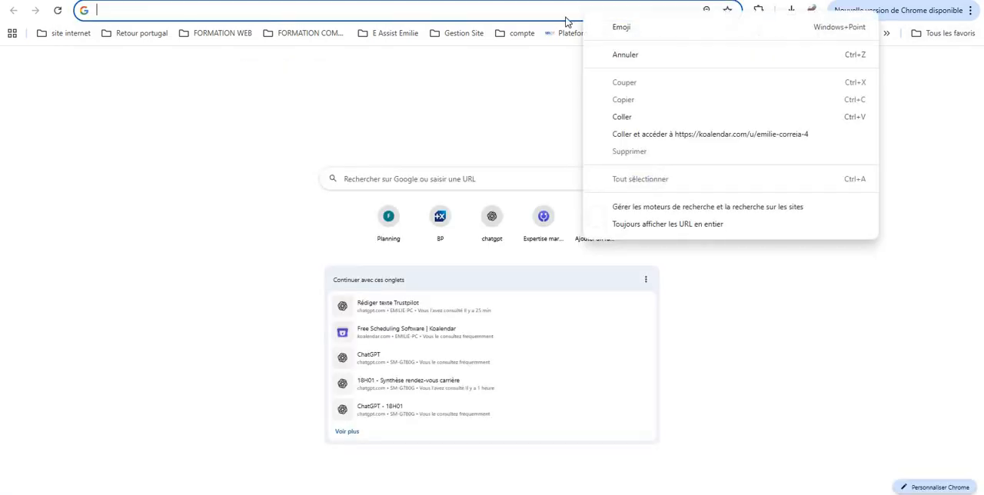
pyautogui.click(614, 117)
pyautogui.click(214, 43)
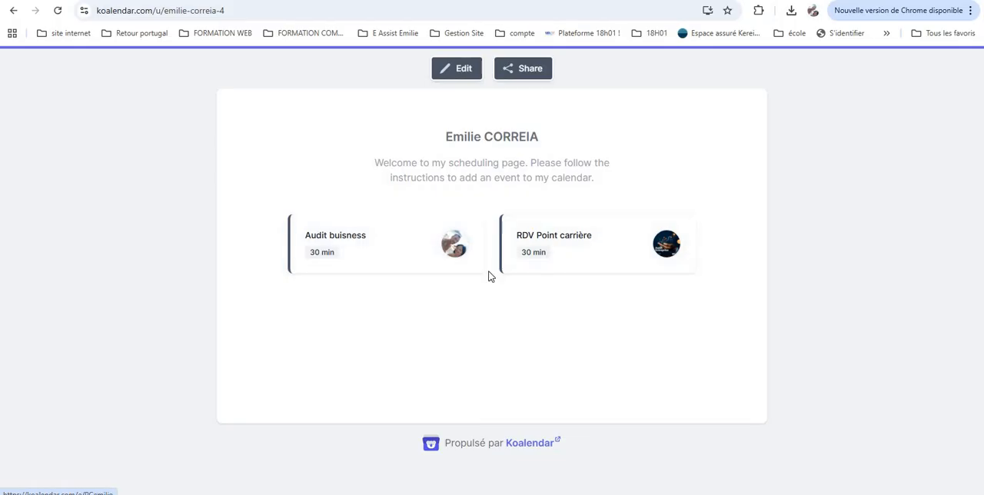
# Edit the scheduling page, set its description to "Bonjour Emilie je suis ........." and apply the change
pyautogui.click(464, 73)
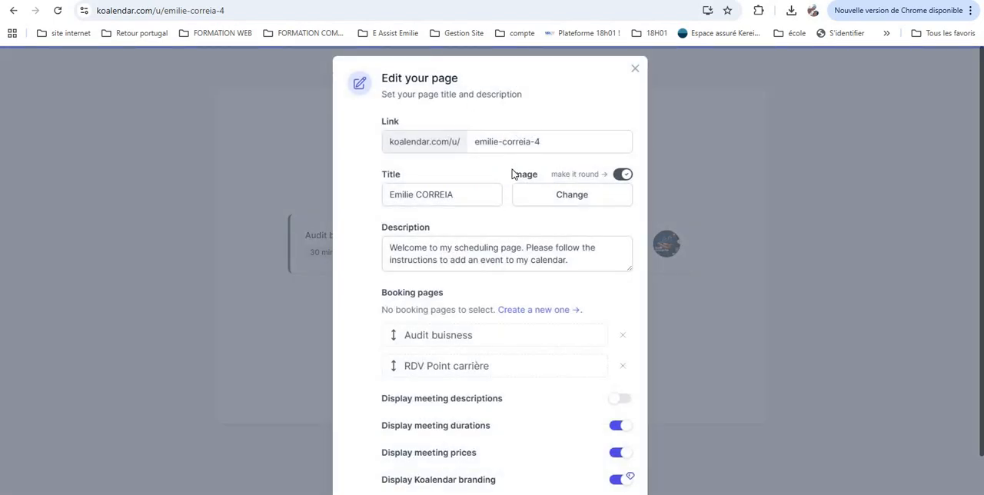
pyautogui.moveTo(546, 142); pyautogui.dragTo(476, 141)
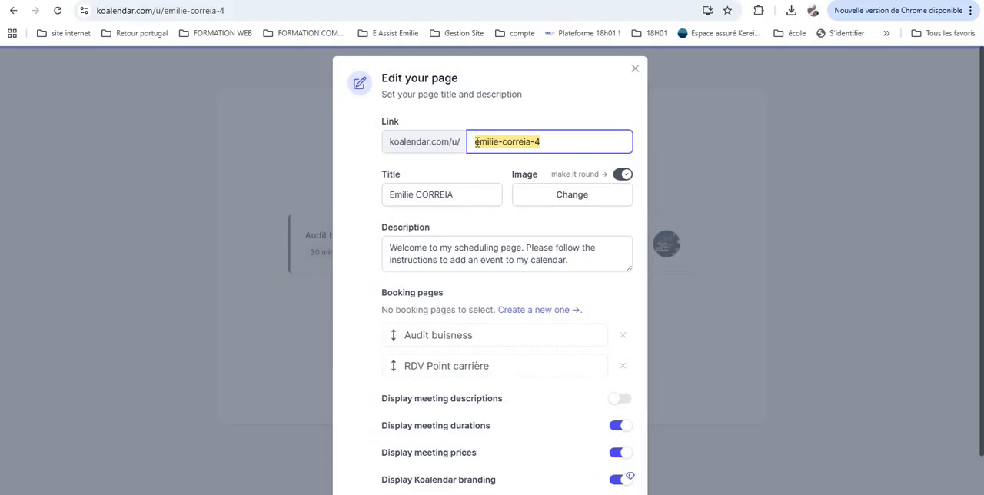
pyautogui.moveTo(583, 261); pyautogui.dragTo(379, 242)
pyautogui.scroll(-1, 384, 238)
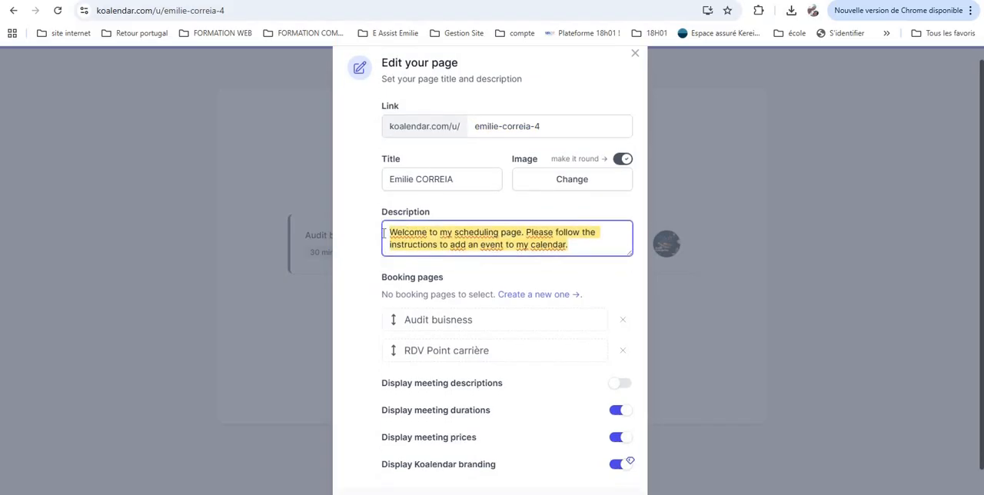
pyautogui.write('Bonjour Emilie je sui ........')
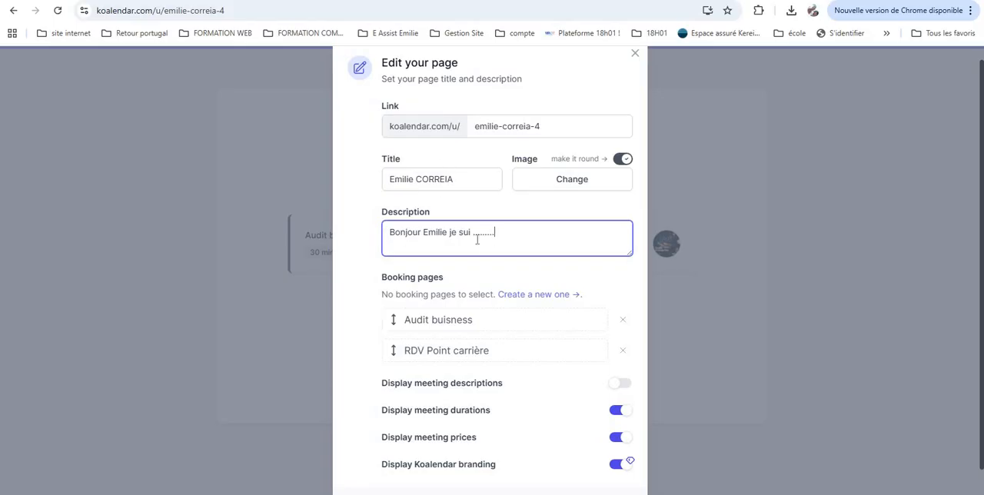
pyautogui.write('s')
pyautogui.scroll(-1, 508, 288)
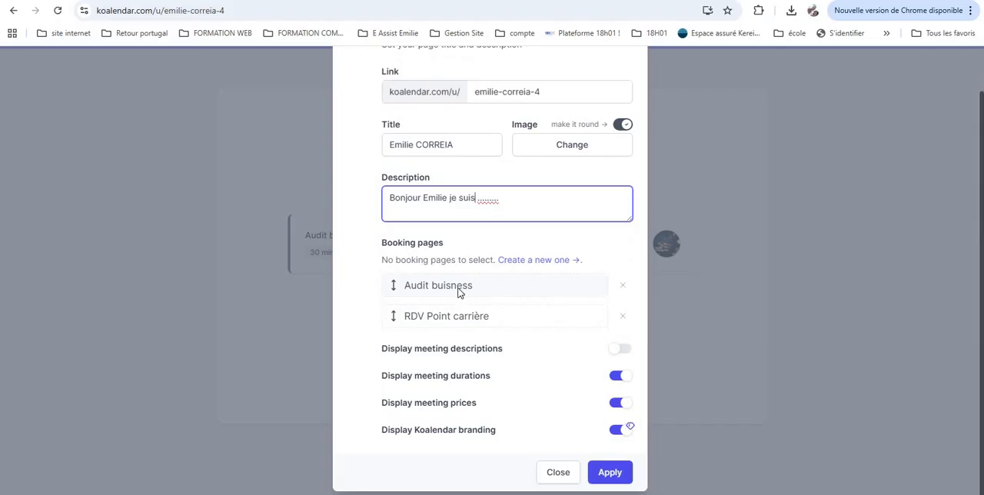
pyautogui.moveTo(393, 285)
pyautogui.mouseDown()
pyautogui.moveTo(399, 329)
pyautogui.moveTo(393, 286)
pyautogui.mouseUp()
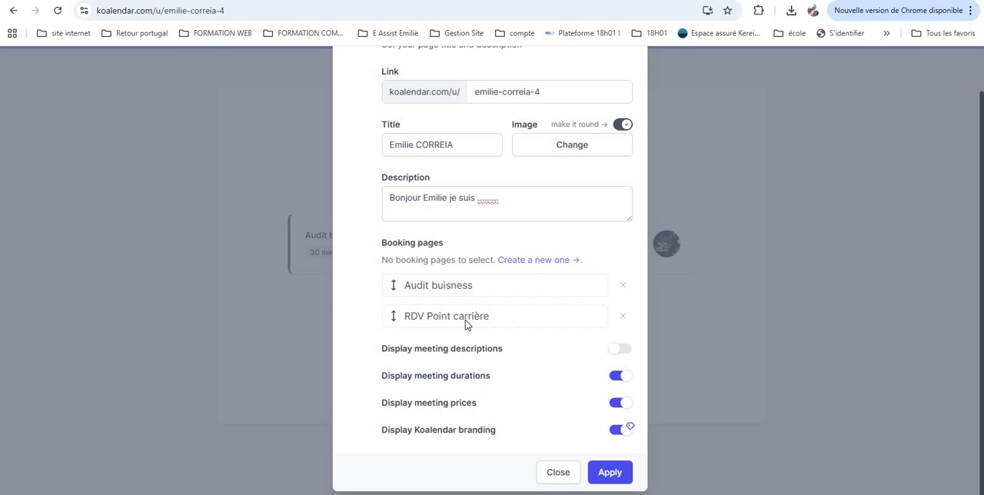
pyautogui.click(603, 476)
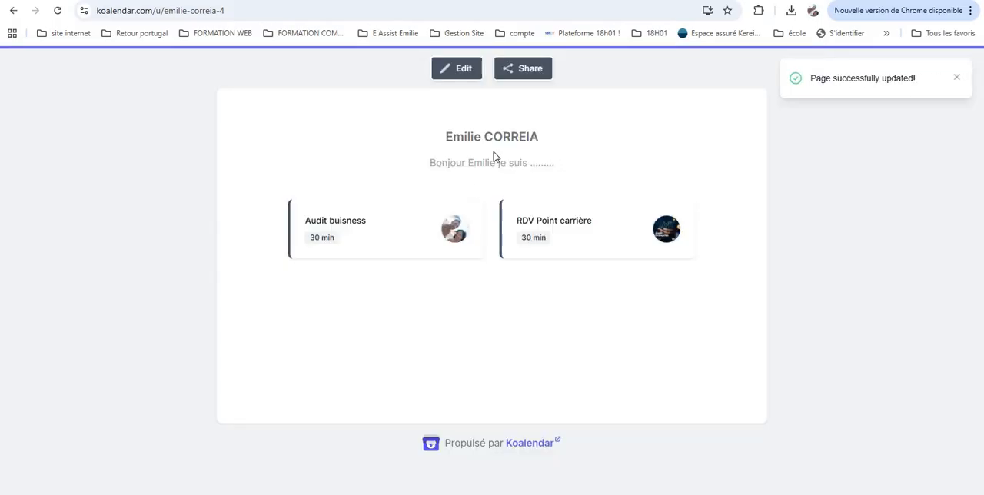
pyautogui.click(465, 70)
pyautogui.click(576, 201)
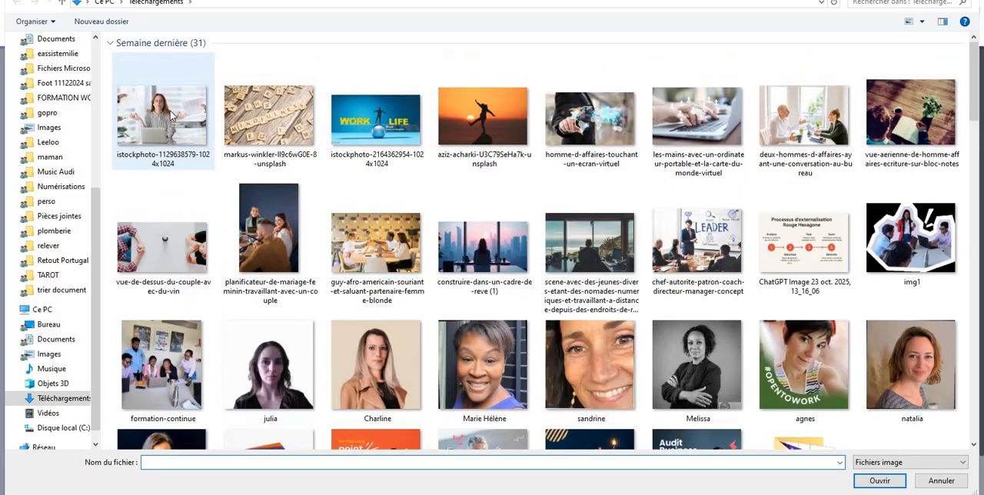
pyautogui.click(172, 115)
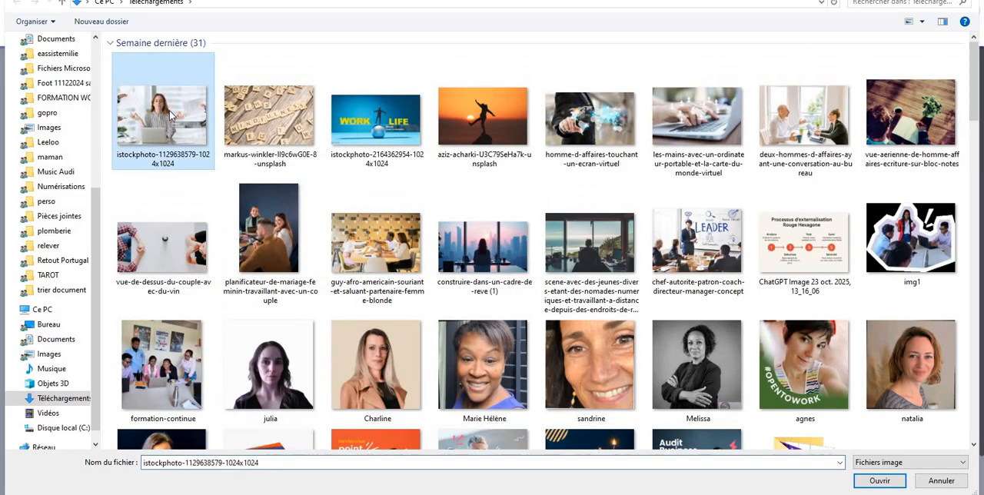
pyautogui.click(880, 481)
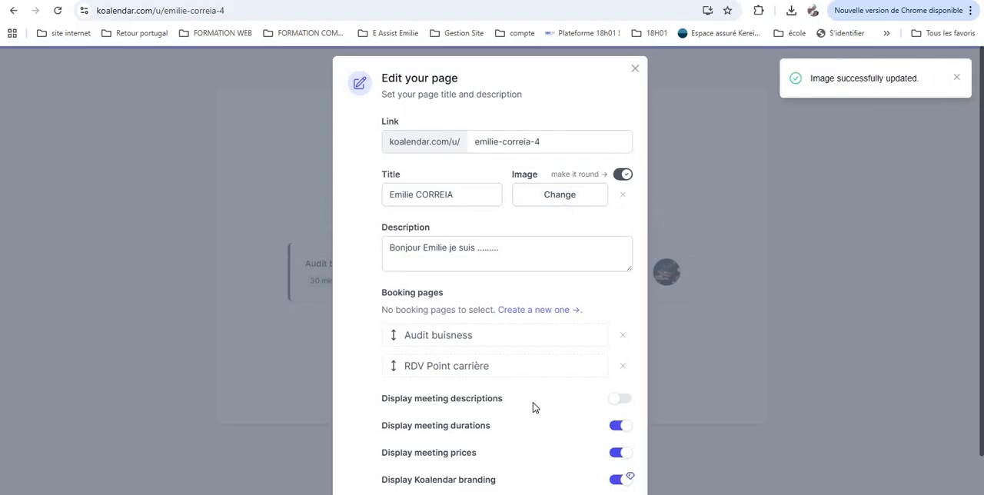
pyautogui.scroll(-2, 537, 407)
pyautogui.click(610, 472)
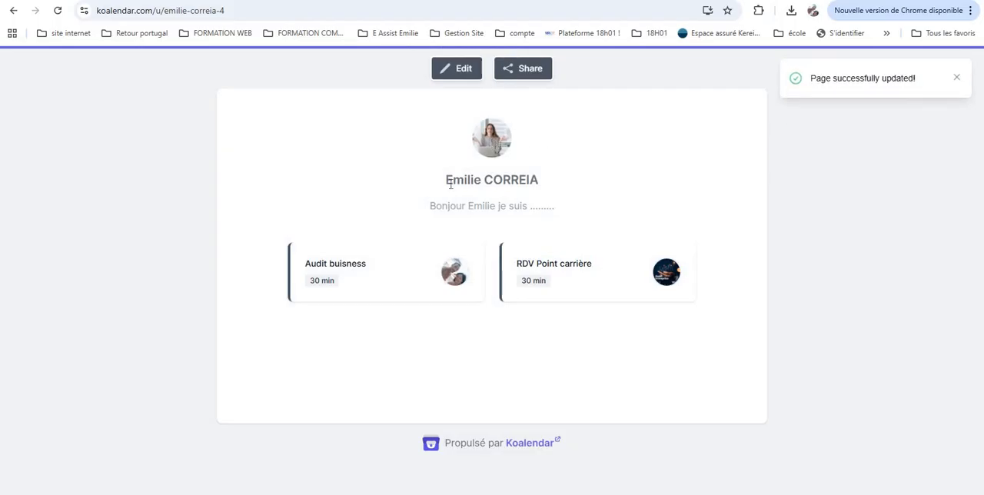
pyautogui.moveTo(446, 180); pyautogui.dragTo(571, 198)
pyautogui.click(449, 210)
pyautogui.moveTo(427, 211); pyautogui.dragTo(577, 220)
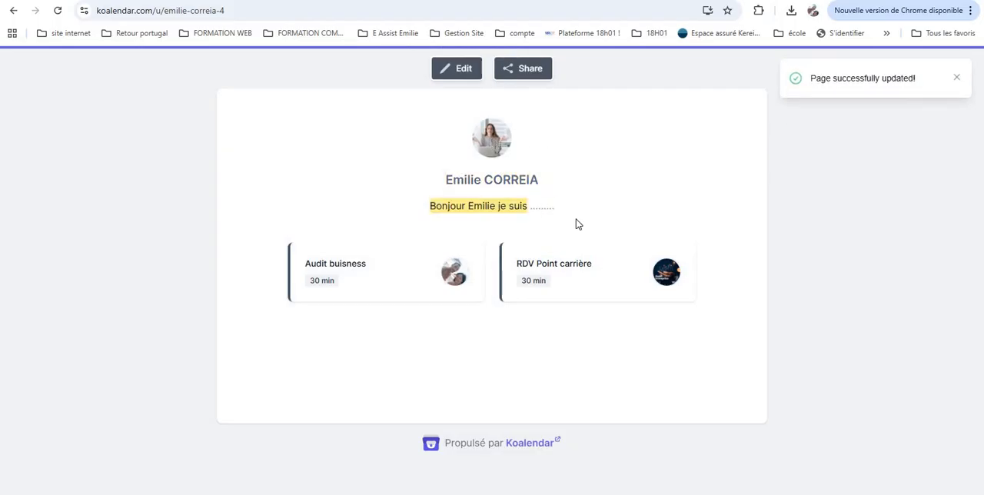